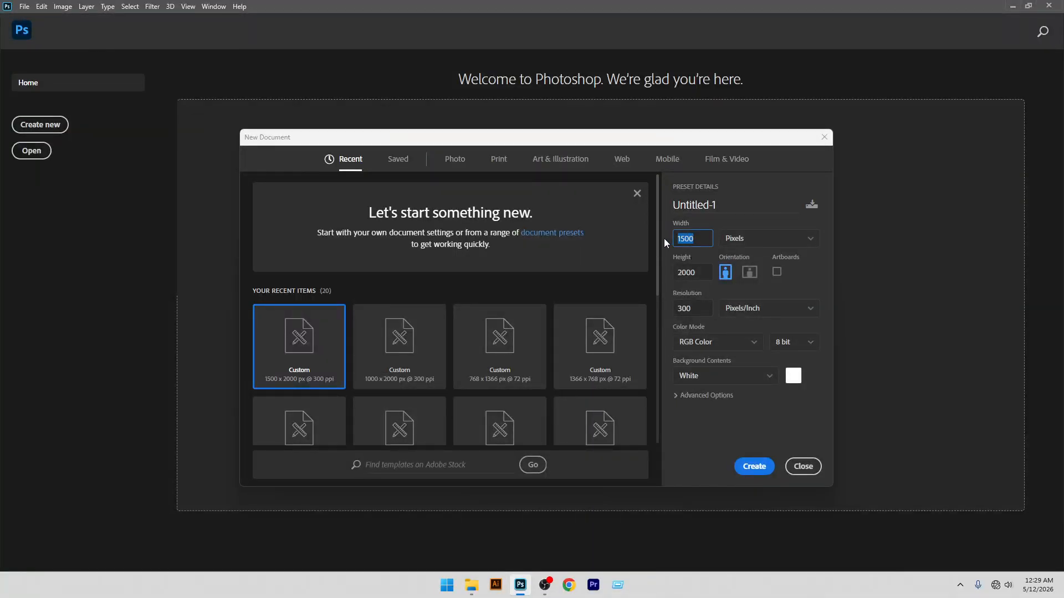
# Step: Create a new document 1500 px wide and 2000 px high at 300 pixels/inch, in RGB Color with a white background
pyautogui.click(681, 268)
pyautogui.click(749, 467)
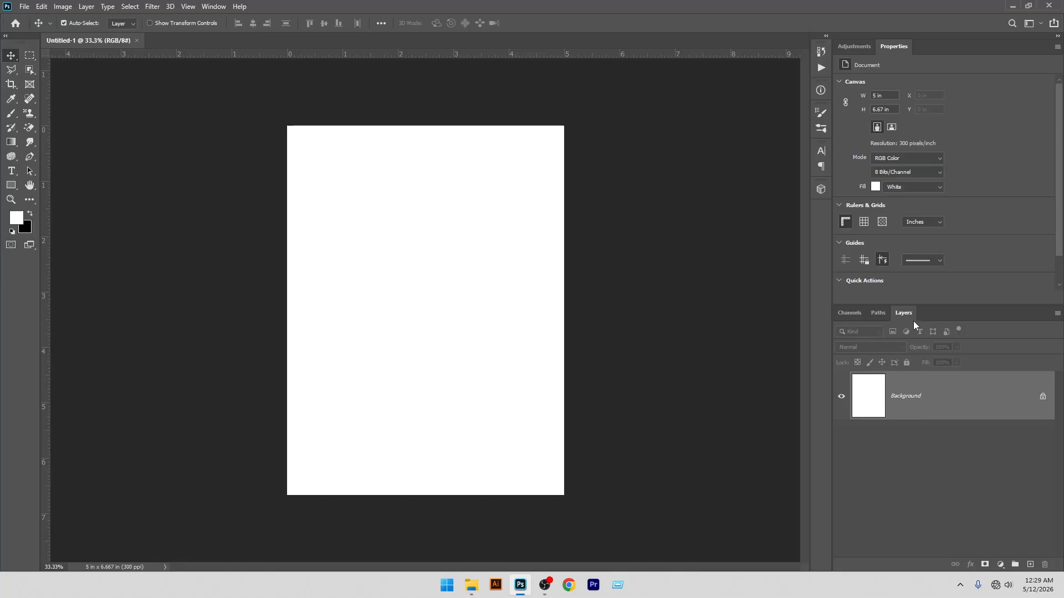
# Step: Add a Solid Color fill layer above the background in dark gray #4b4b4b
pyautogui.click(998, 564)
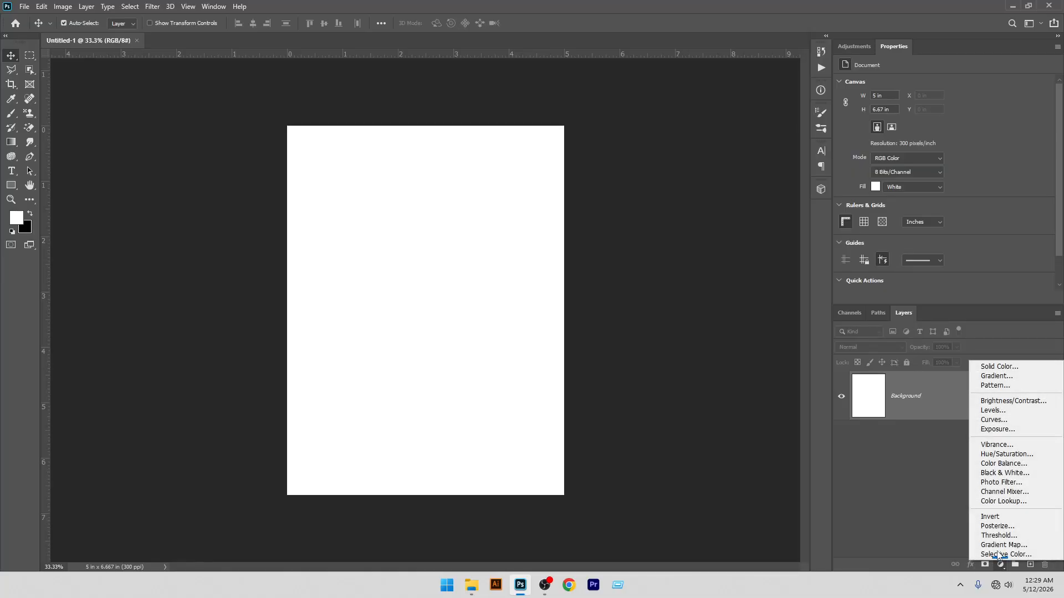
pyautogui.click(992, 366)
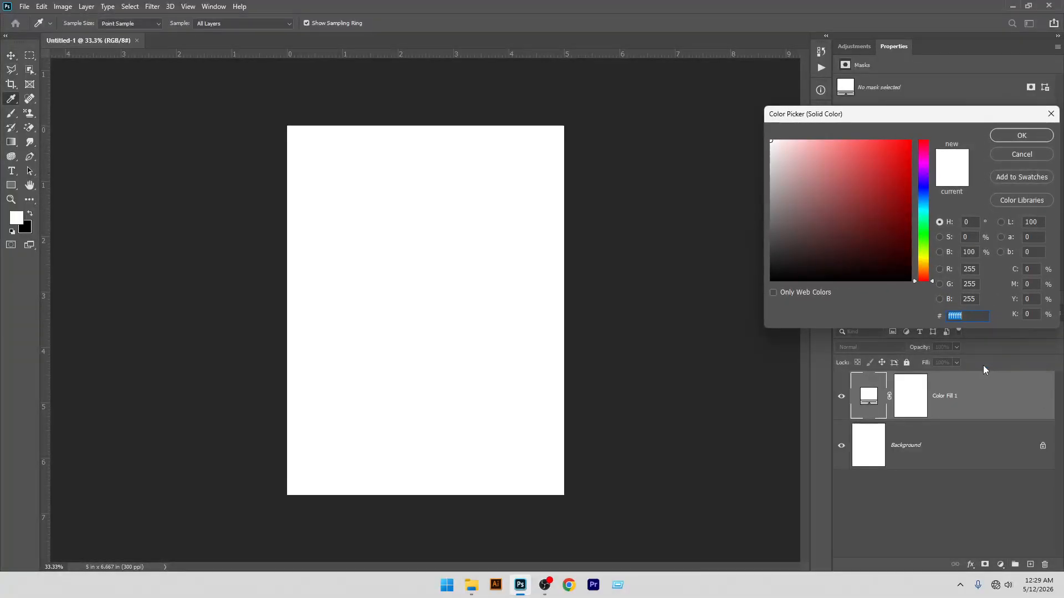
pyautogui.moveTo(795, 265); pyautogui.dragTo(769, 241)
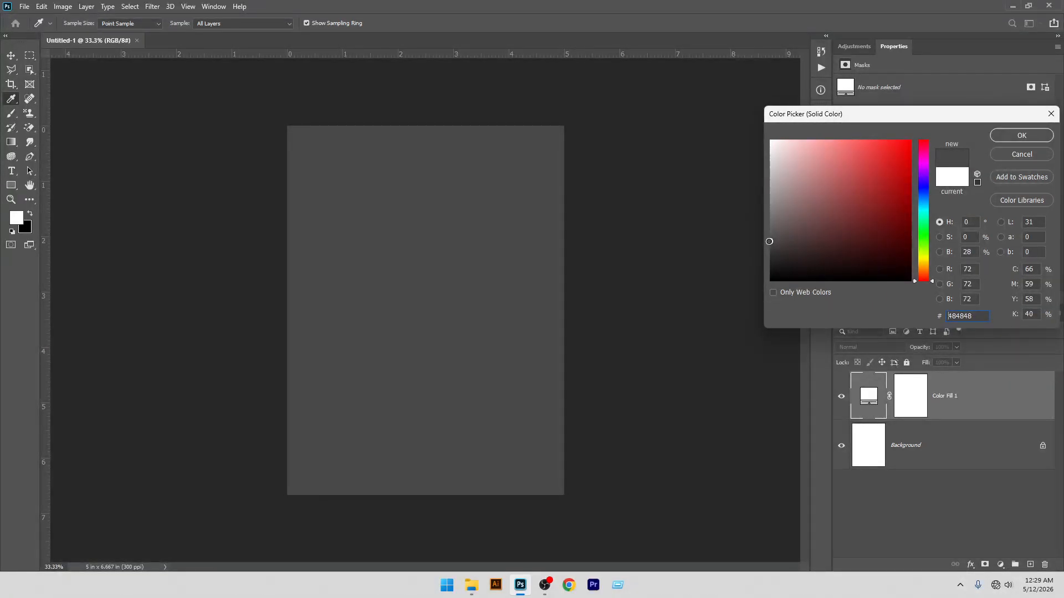
pyautogui.moveTo(769, 241); pyautogui.dragTo(768, 240)
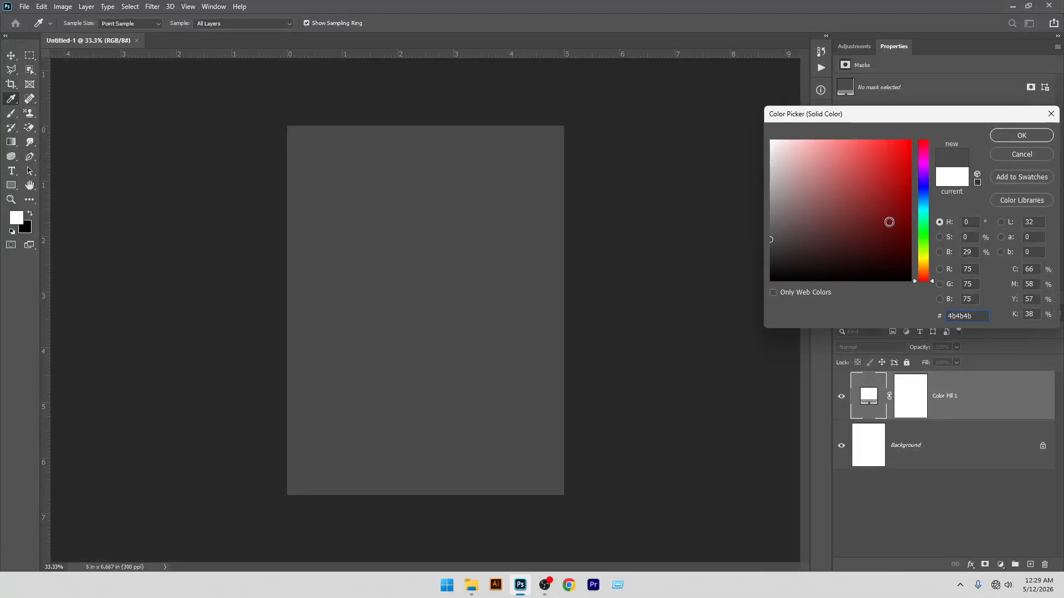
pyautogui.click(1008, 136)
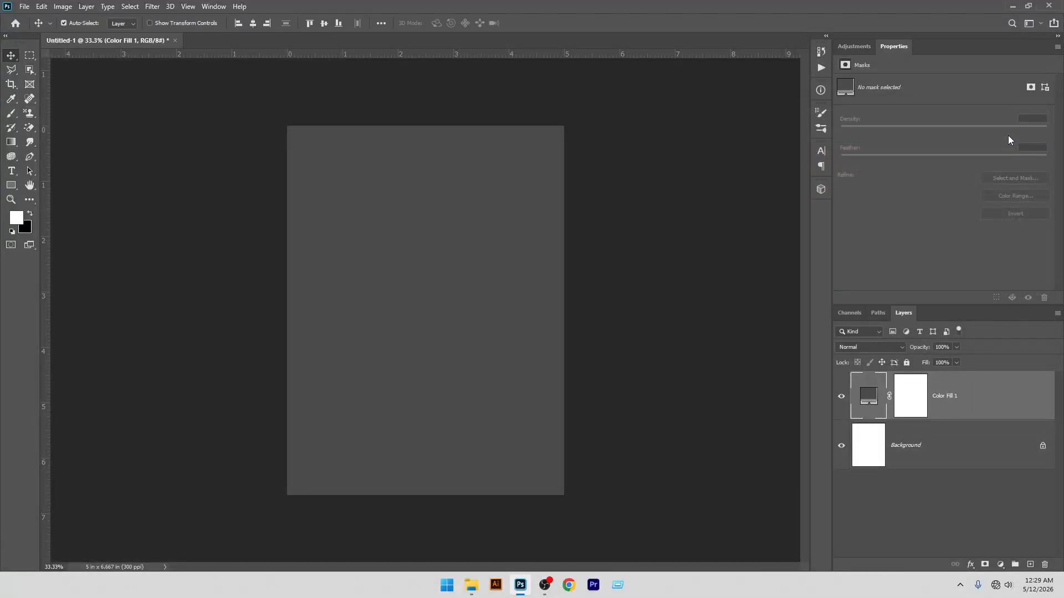
# Step: Open the Filter Gallery for the gray fill layer, converting the layer to a smart object
pyautogui.click(148, 8)
pyautogui.click(187, 51)
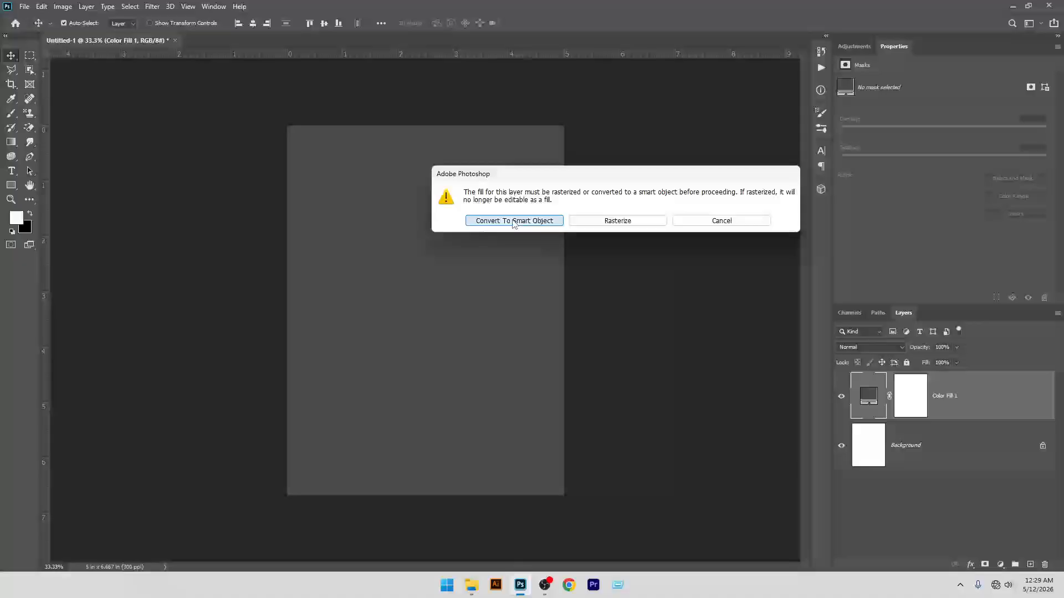
pyautogui.click(512, 220)
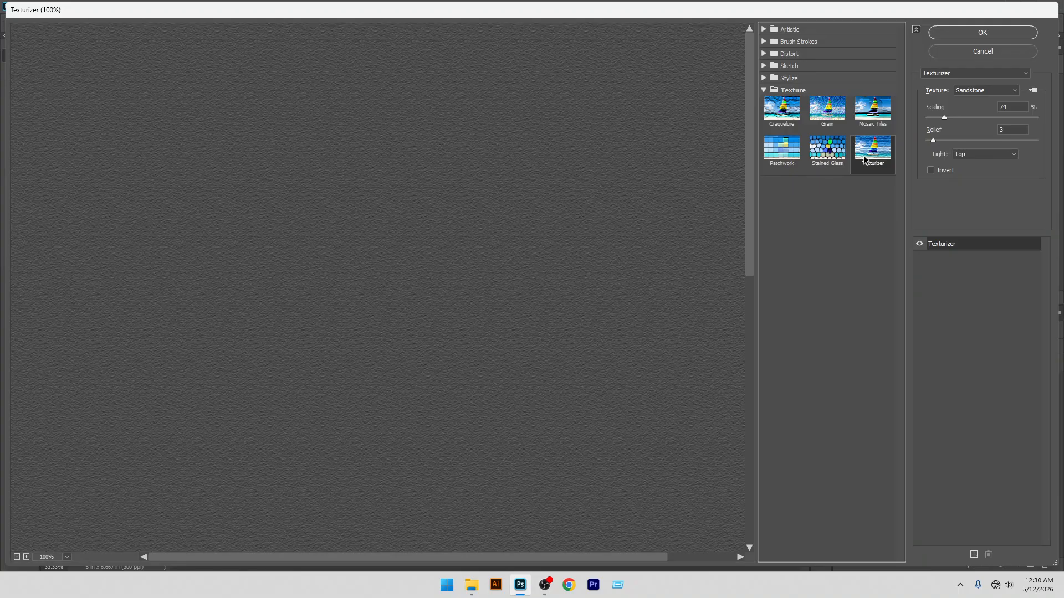
# Step: Preview the Craquelure, Grain, Mosaic Tiles, Patchwork and Stained Glass filters on the gray fill, and return to Texturizer
pyautogui.click(782, 109)
pyautogui.click(828, 125)
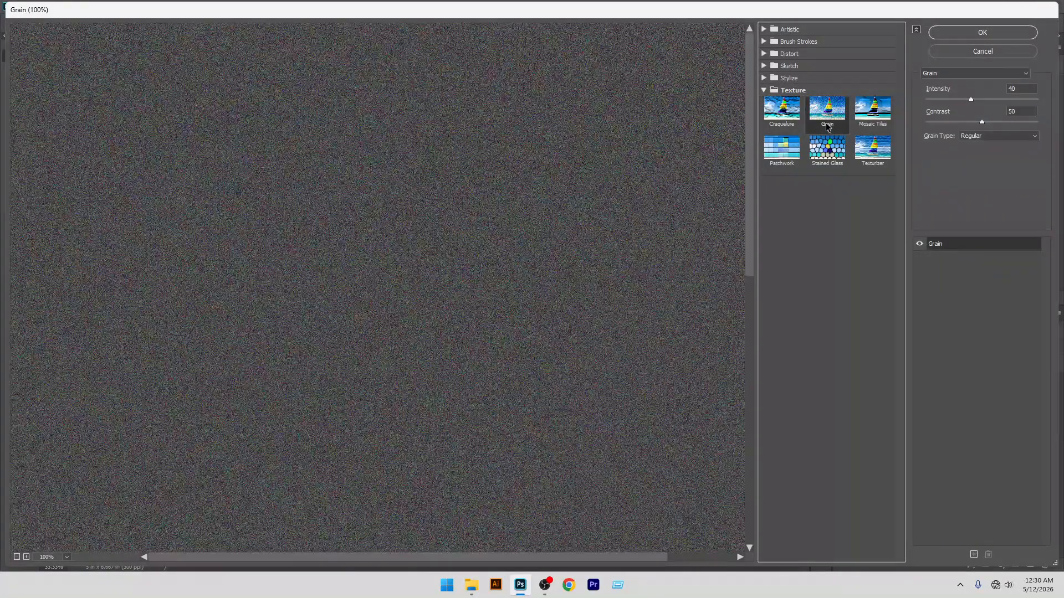
pyautogui.click(871, 125)
pyautogui.click(796, 157)
pyautogui.click(826, 148)
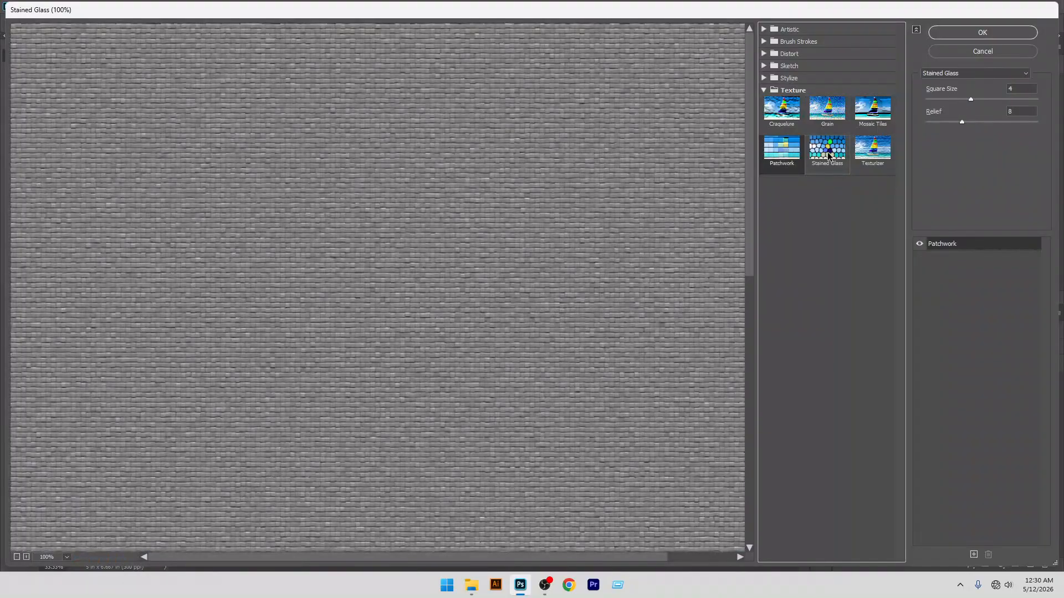
pyautogui.click(877, 158)
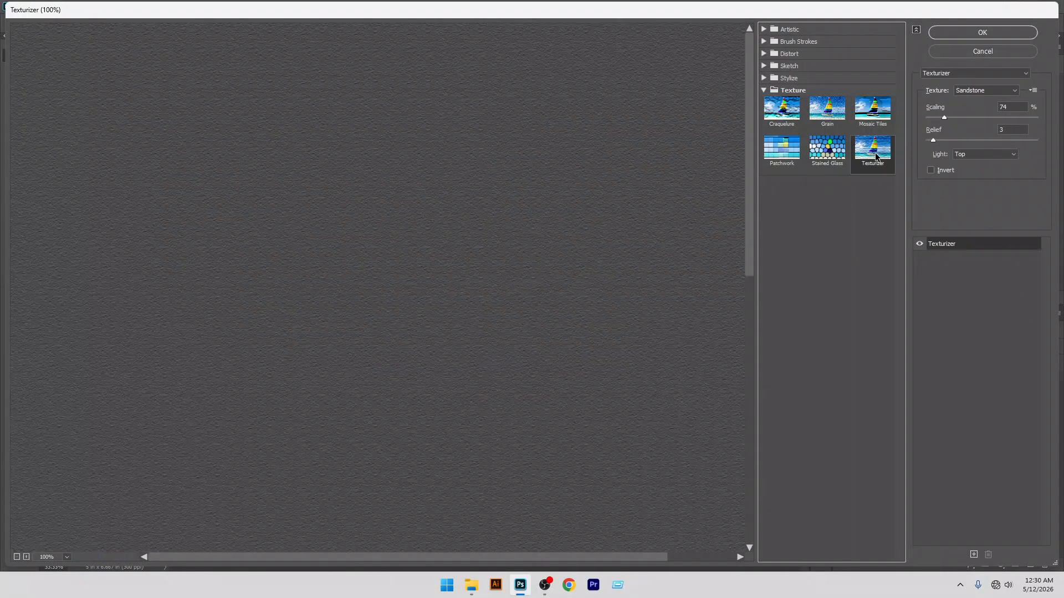
pyautogui.click(974, 74)
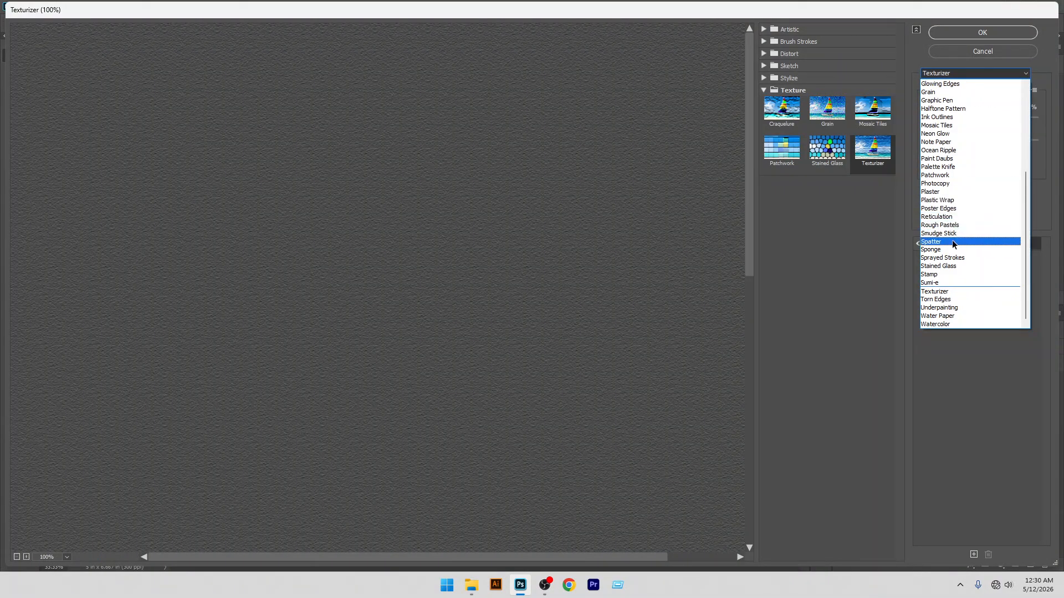
pyautogui.click(942, 175)
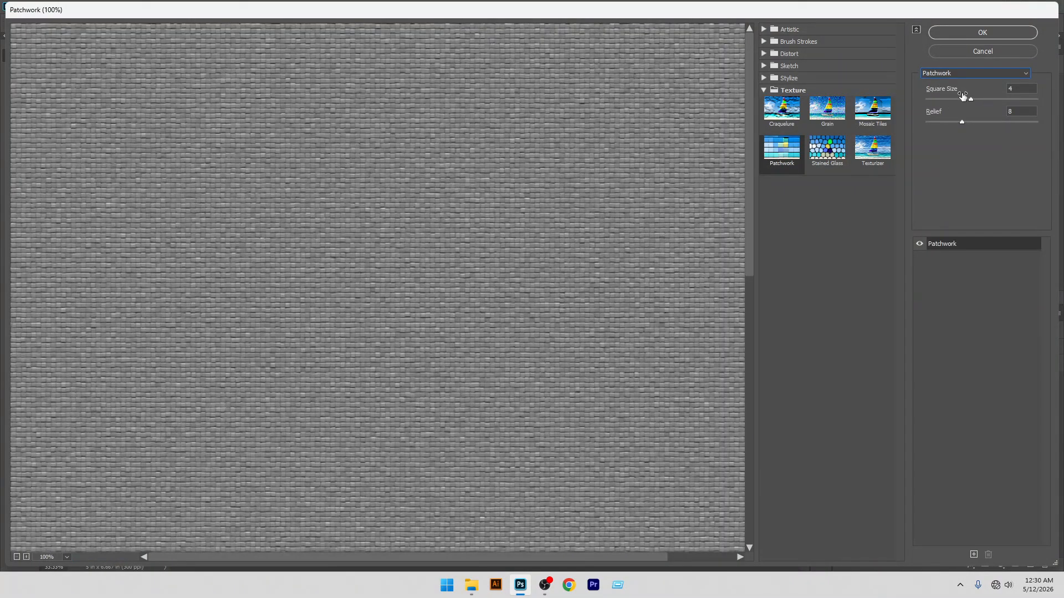
pyautogui.click(962, 75)
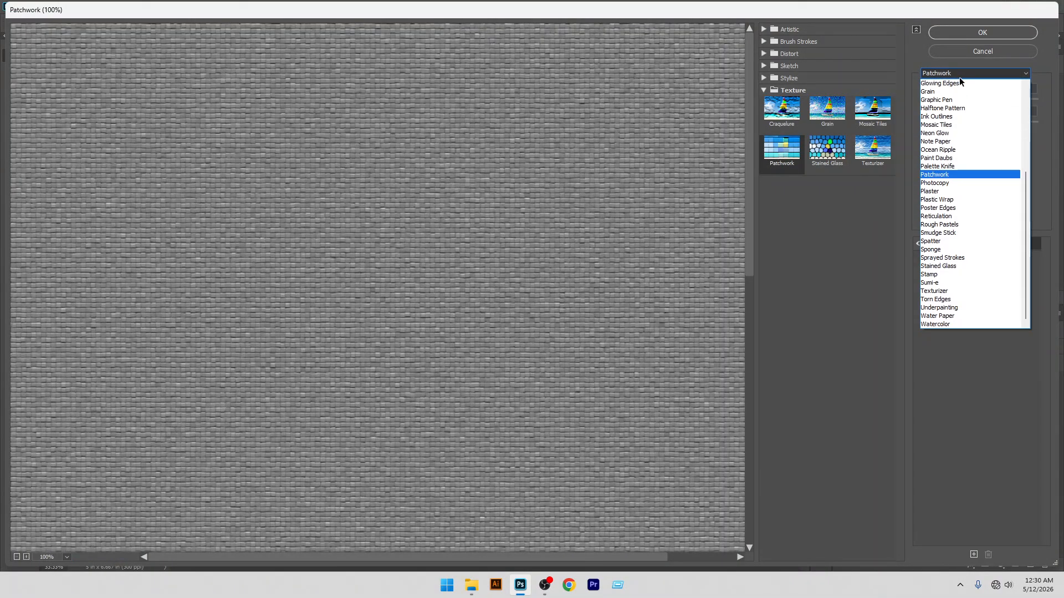
pyautogui.click(948, 292)
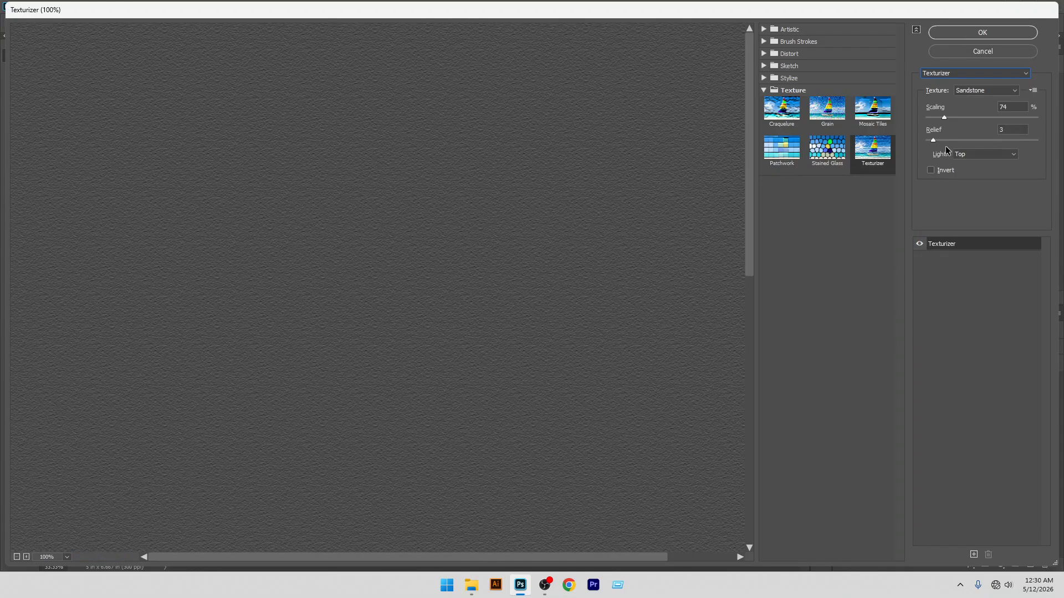
# Step: Try the Brick, Burlap and Canvas textures in the Texturizer, and set the texture back to Sandstone
pyautogui.click(991, 91)
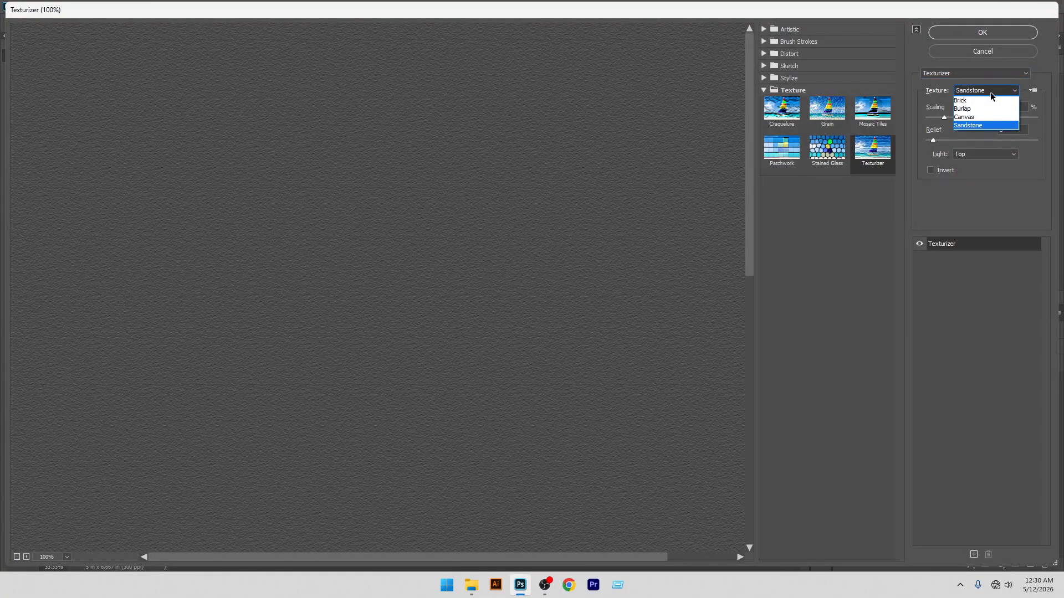
pyautogui.click(973, 102)
pyautogui.click(985, 91)
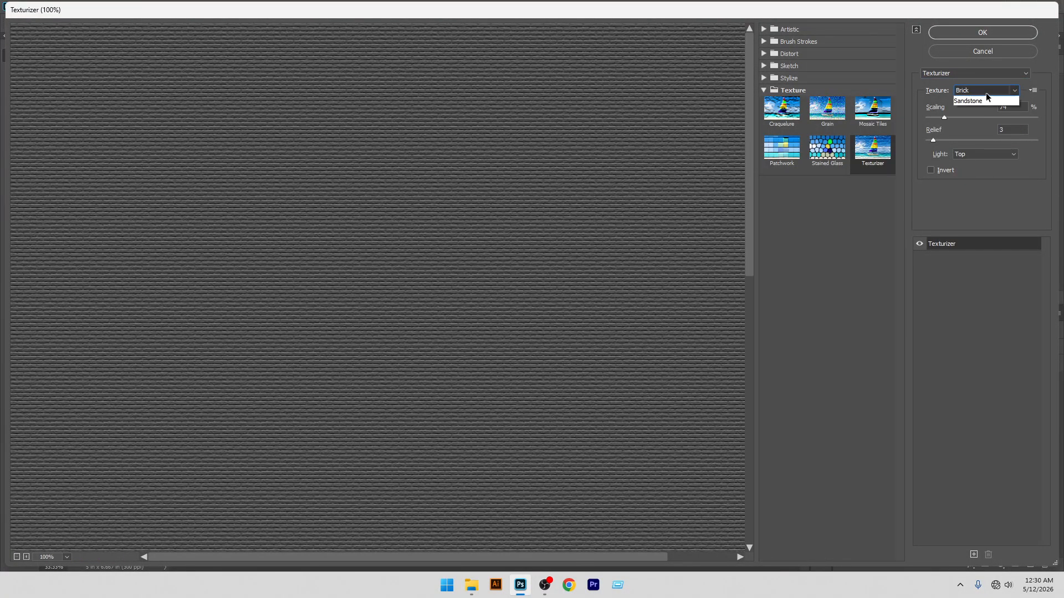
pyautogui.click(975, 108)
pyautogui.click(980, 93)
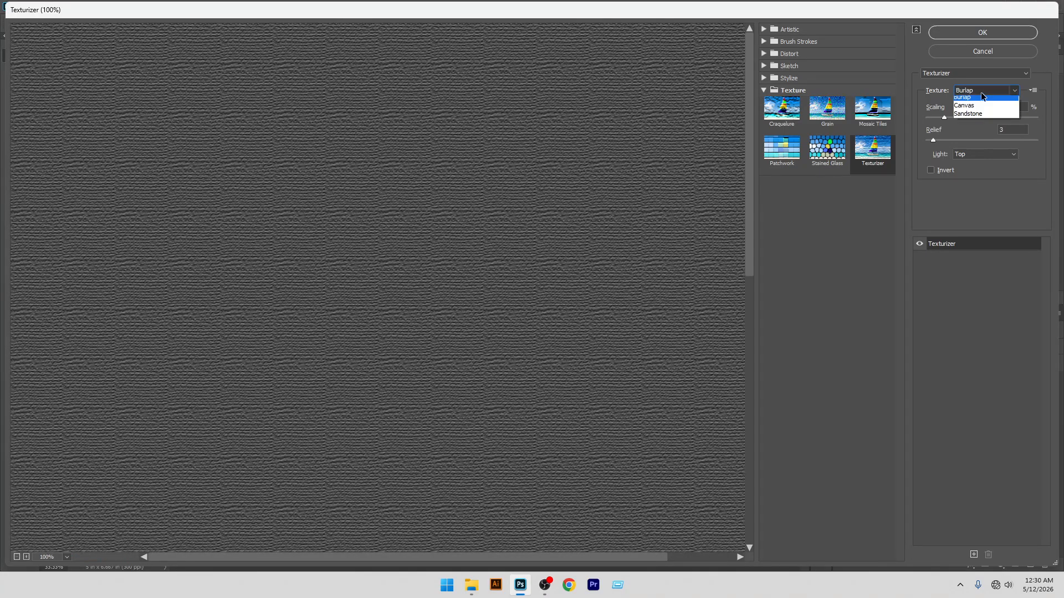
pyautogui.click(976, 117)
pyautogui.click(984, 93)
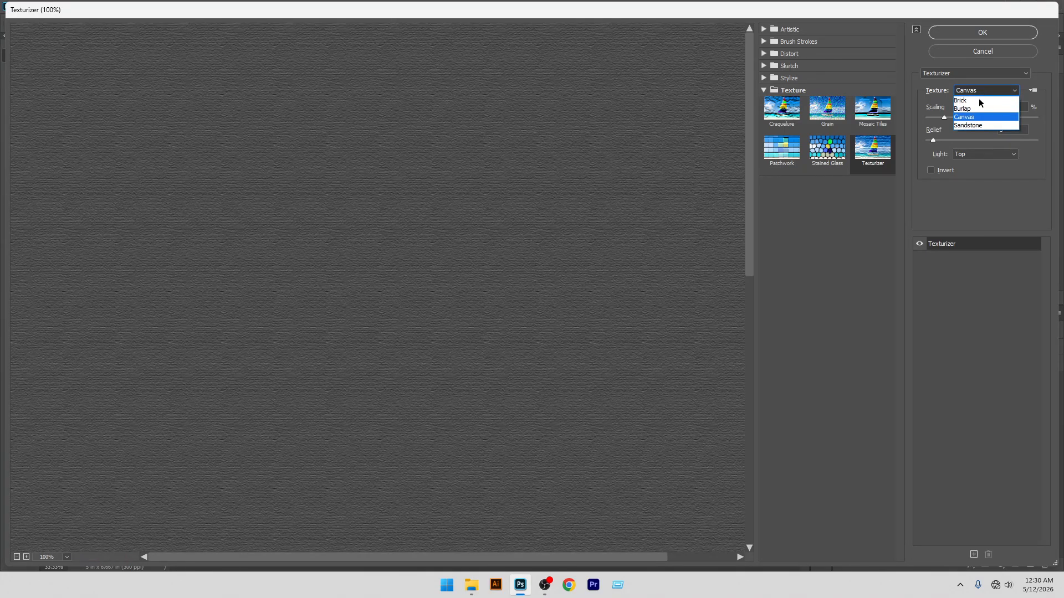
pyautogui.click(980, 127)
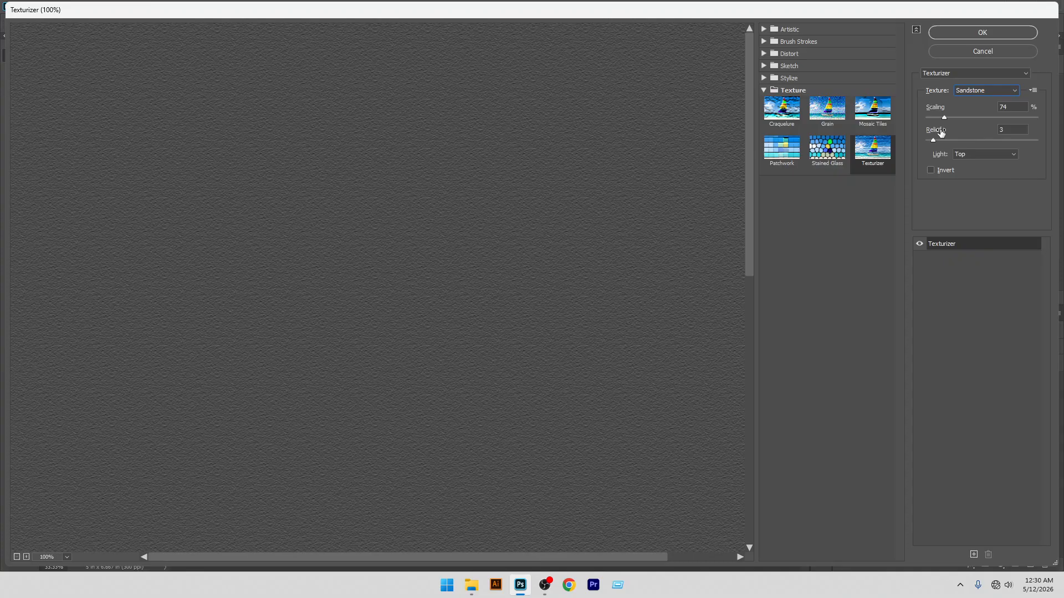
# Step: Apply the Texturizer filter with the Sandstone texture, 74% scaling, relief 3 and light from Top
pyautogui.click(982, 34)
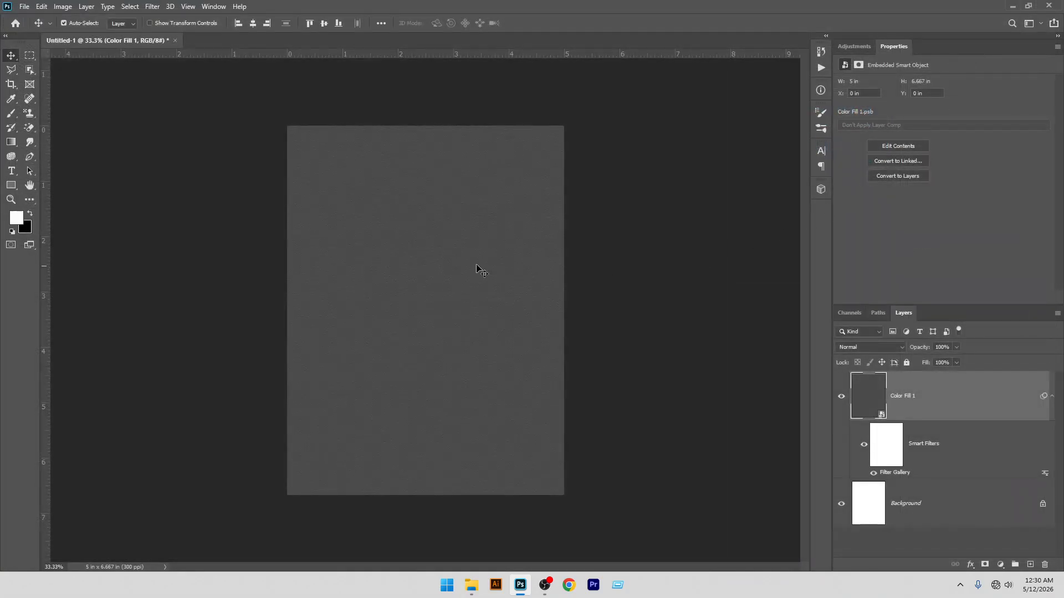
pyautogui.scroll(1, 421, 248)
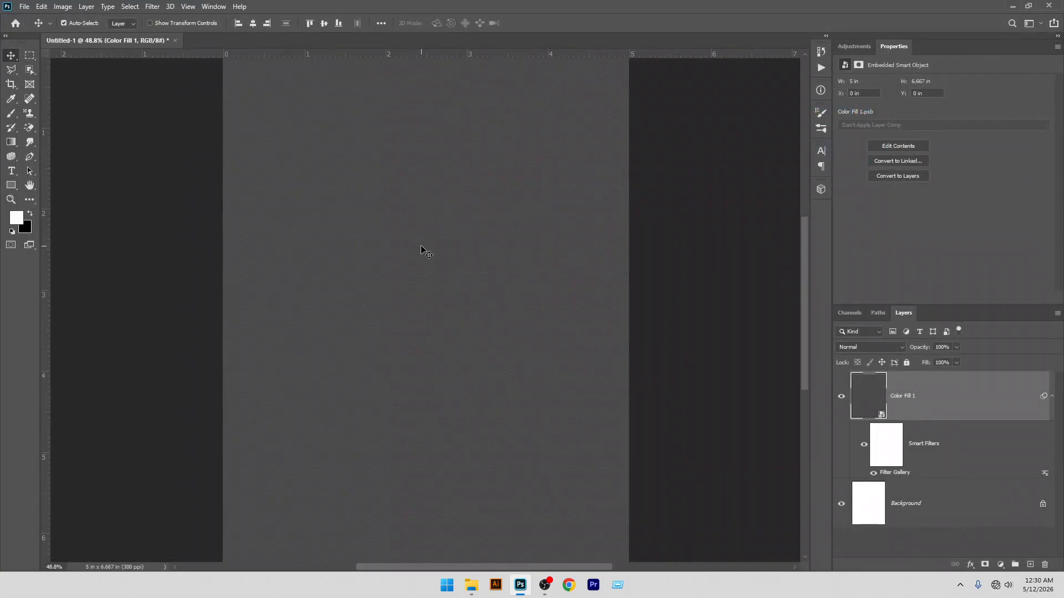
pyautogui.scroll(3, 421, 249)
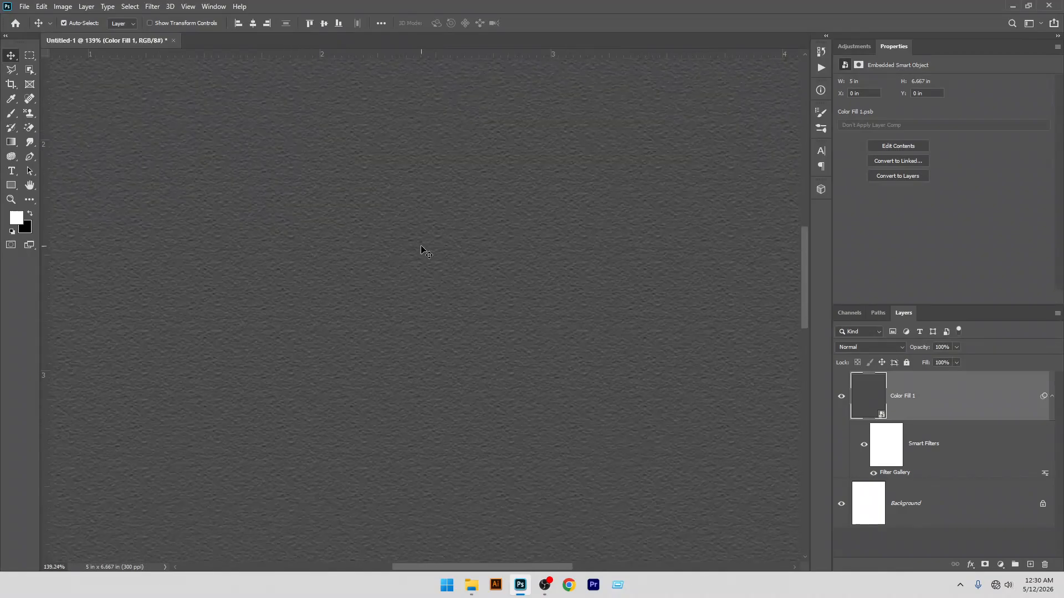
pyautogui.scroll(-5, 421, 249)
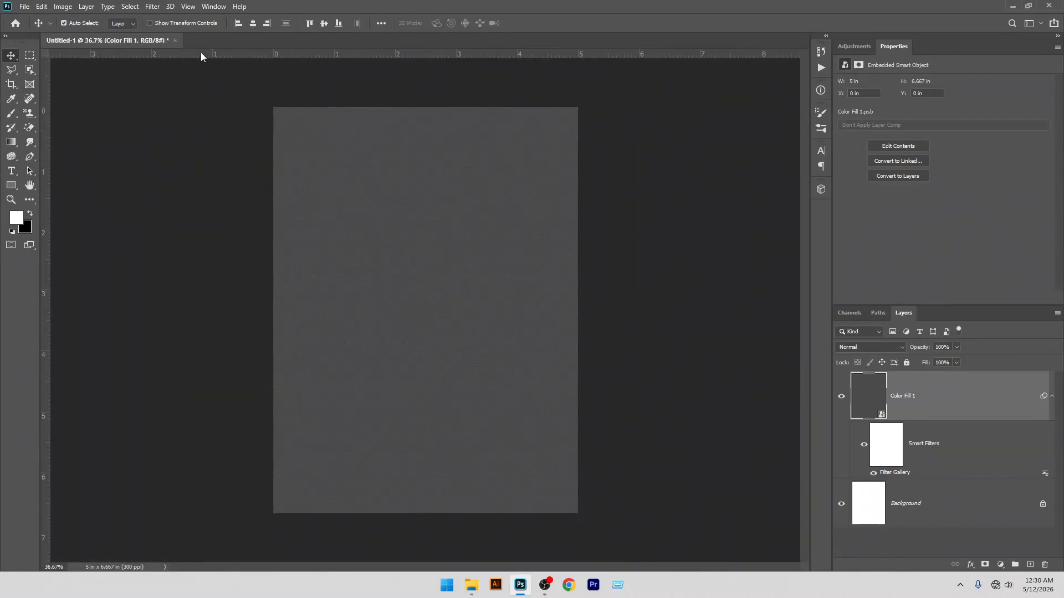
# Step: Apply an Add Noise filter to the textured gray layer with an amount of 9.64% and Uniform distribution
pyautogui.click(153, 7)
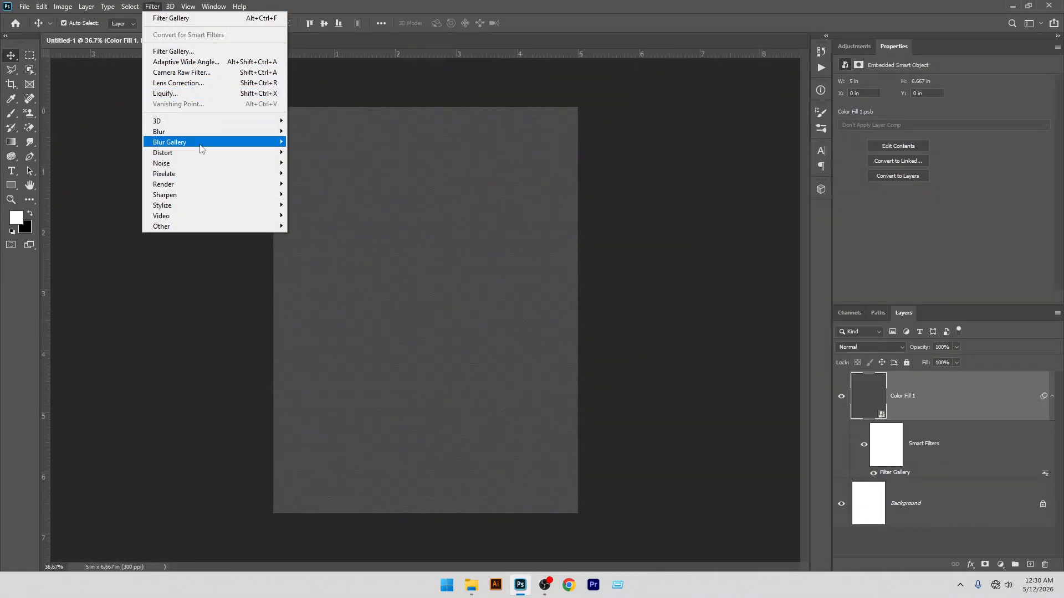
pyautogui.moveTo(184, 167)
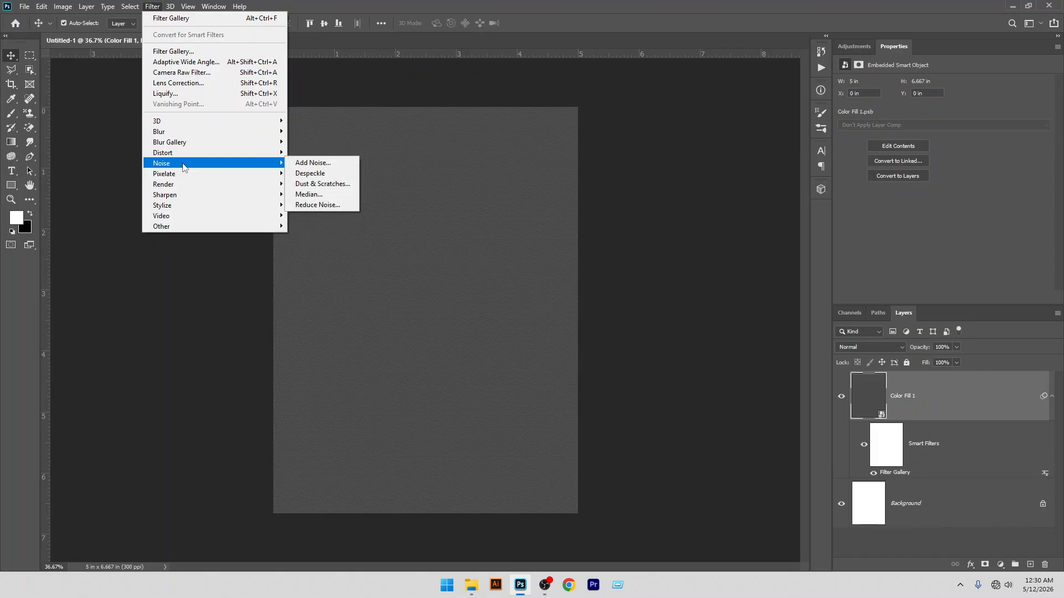
pyautogui.click(299, 163)
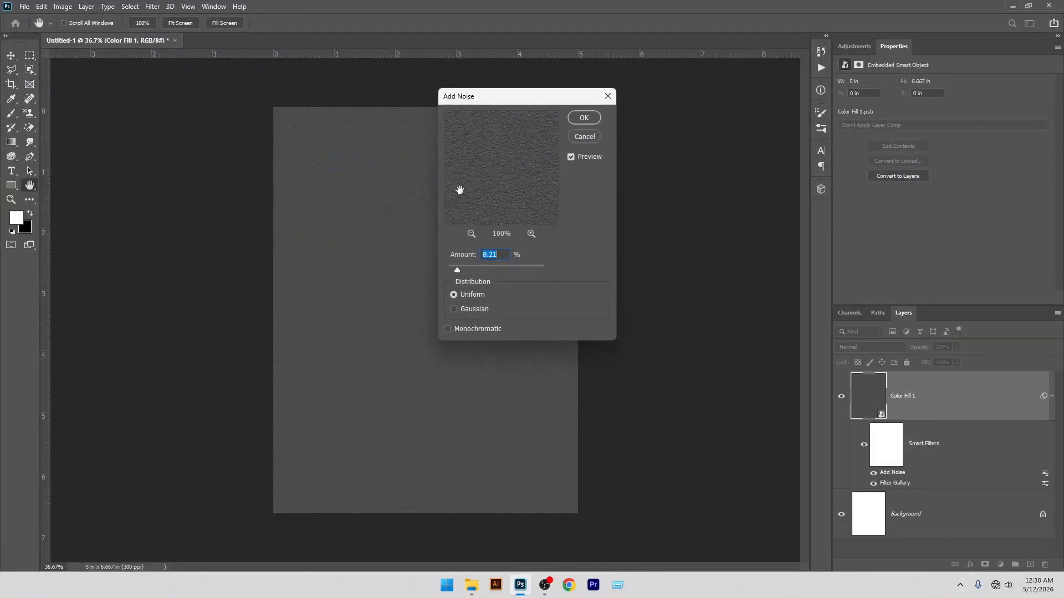
pyautogui.moveTo(509, 99); pyautogui.dragTo(624, 112)
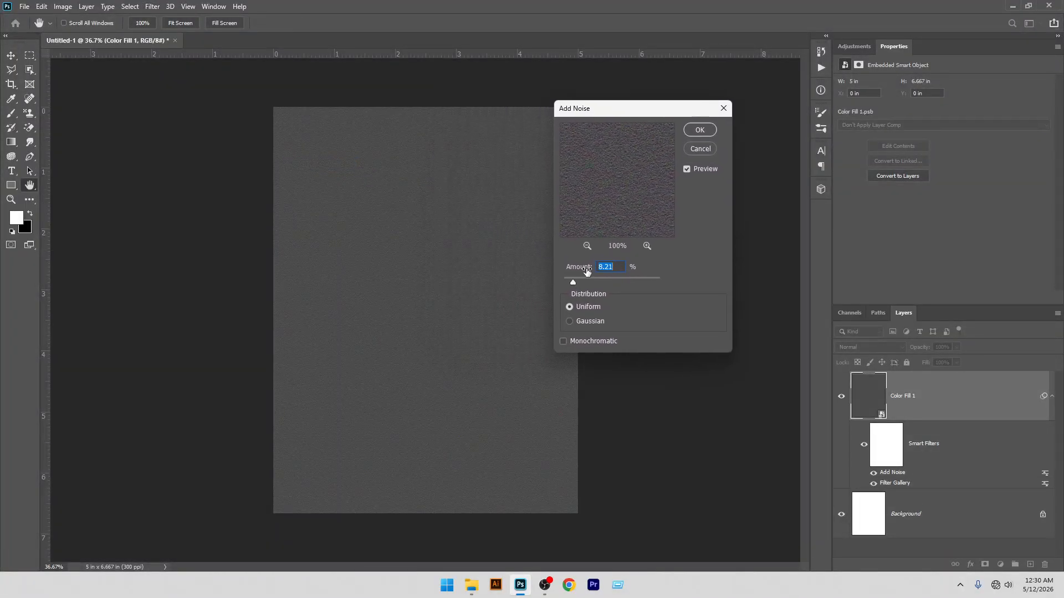
pyautogui.moveTo(574, 281); pyautogui.dragTo(600, 285)
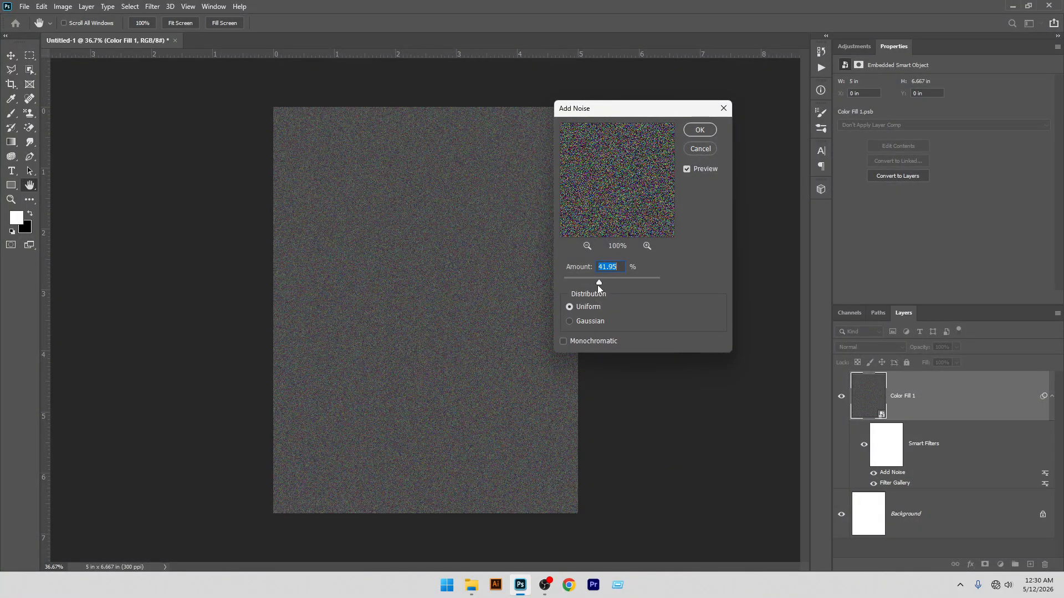
pyautogui.moveTo(599, 286); pyautogui.dragTo(575, 284)
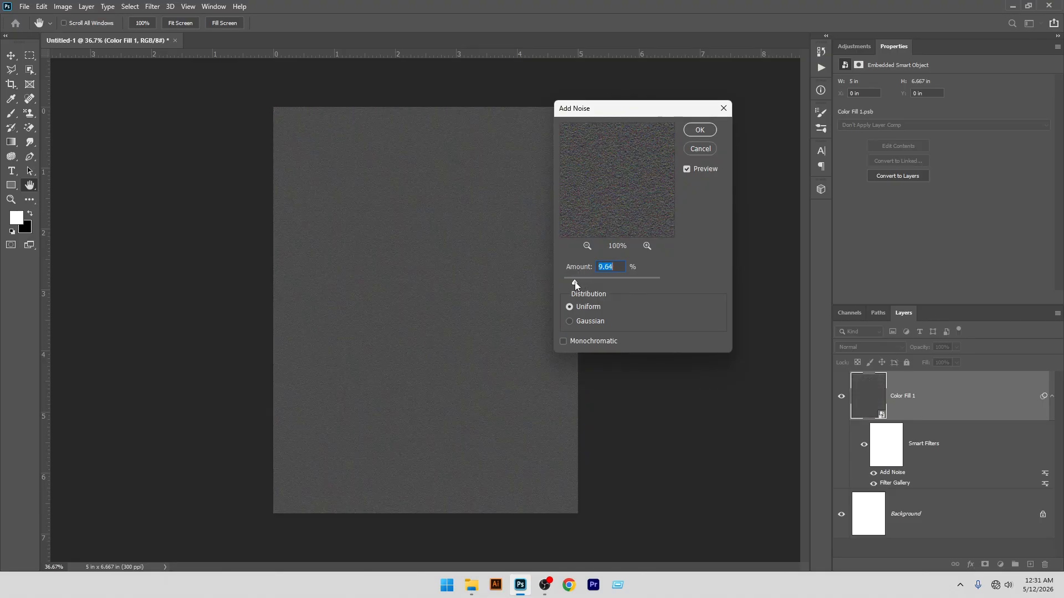
pyautogui.click(696, 130)
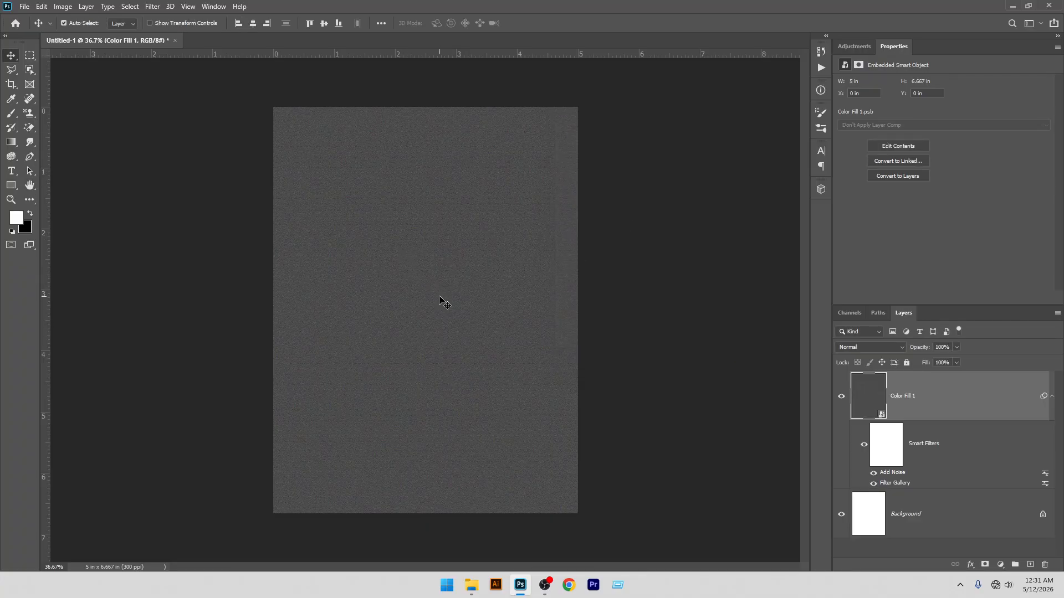
# Step: Convert the textured Color Fill 1 layer with its smart filters into a new smart object
pyautogui.scroll(5, 447, 299)
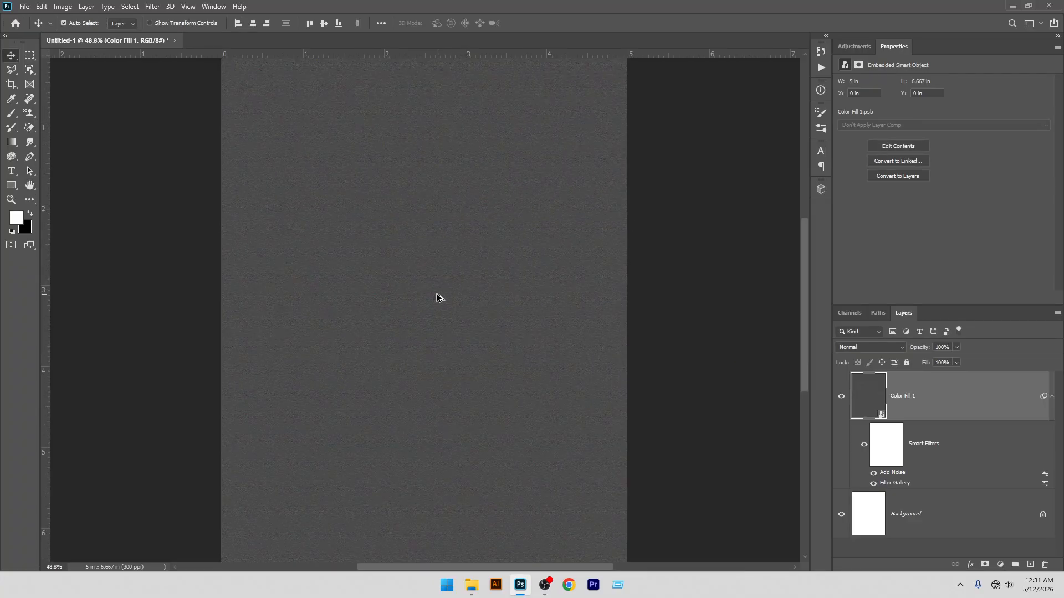
pyautogui.scroll(-5, 472, 271)
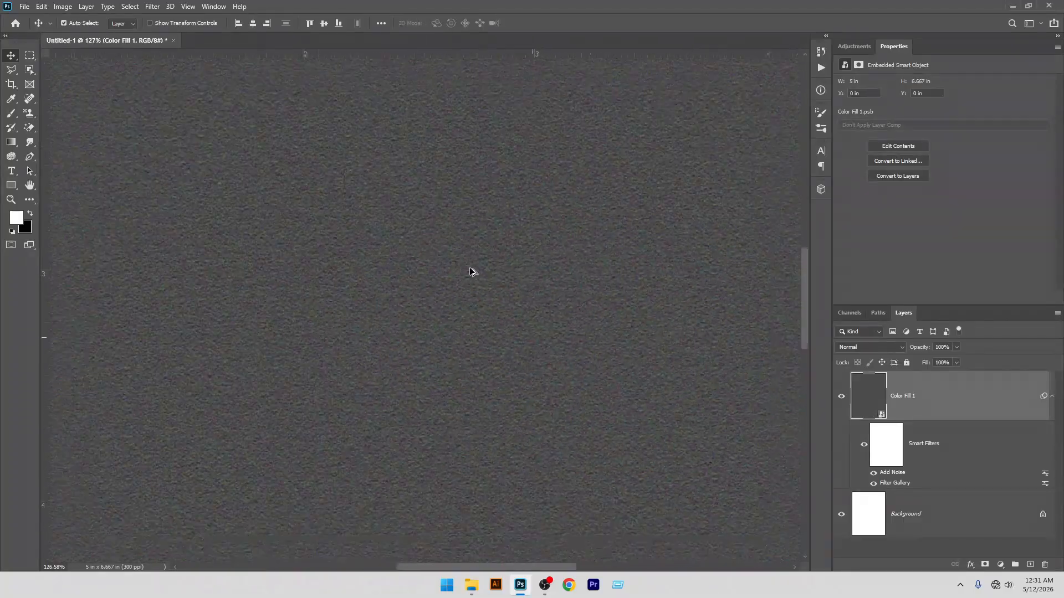
pyautogui.scroll(-2, 471, 273)
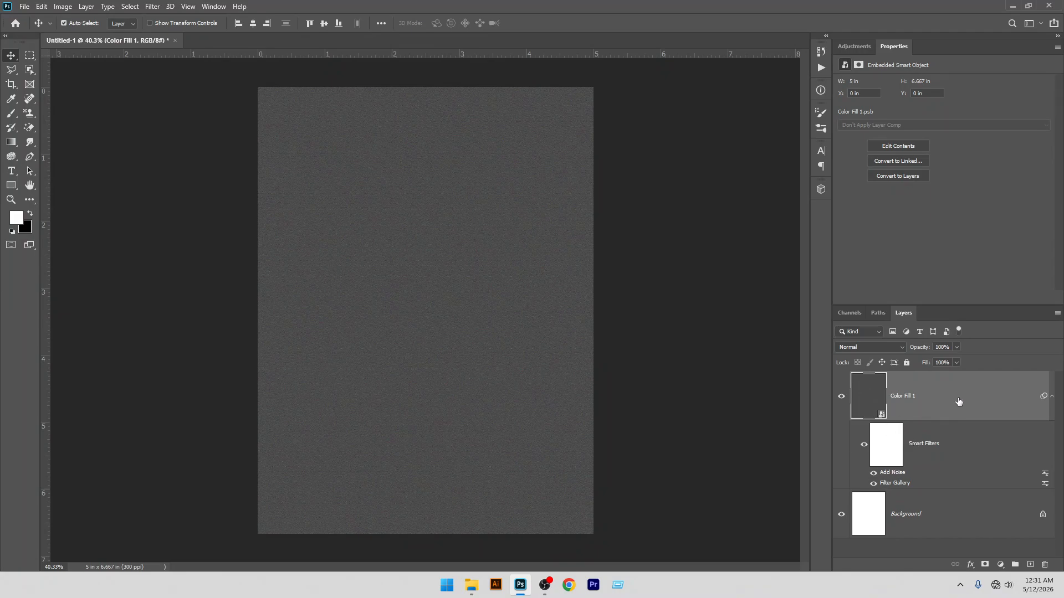
pyautogui.rightClick(958, 401)
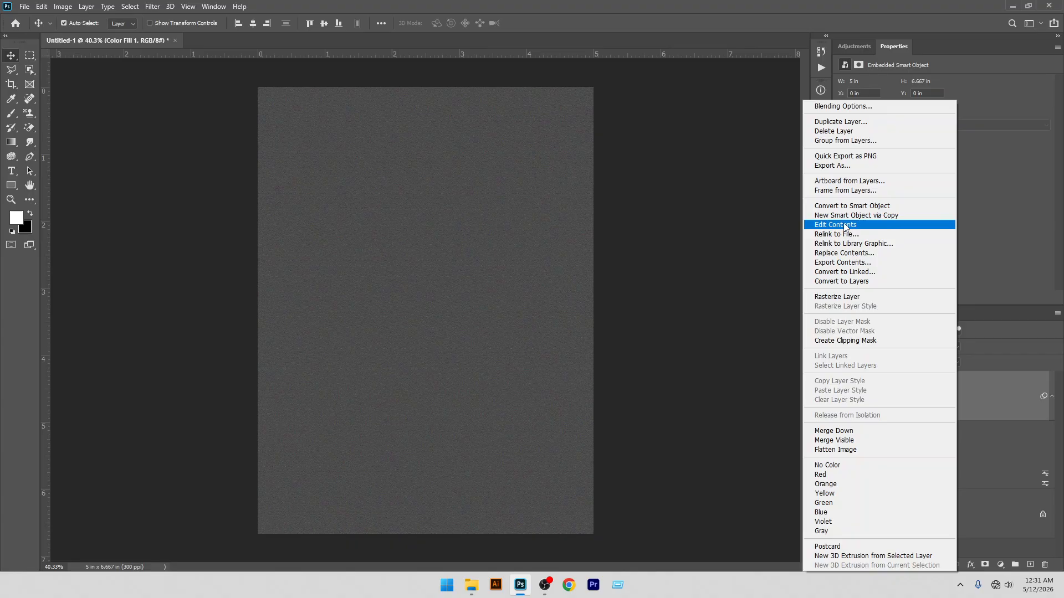
pyautogui.click(842, 207)
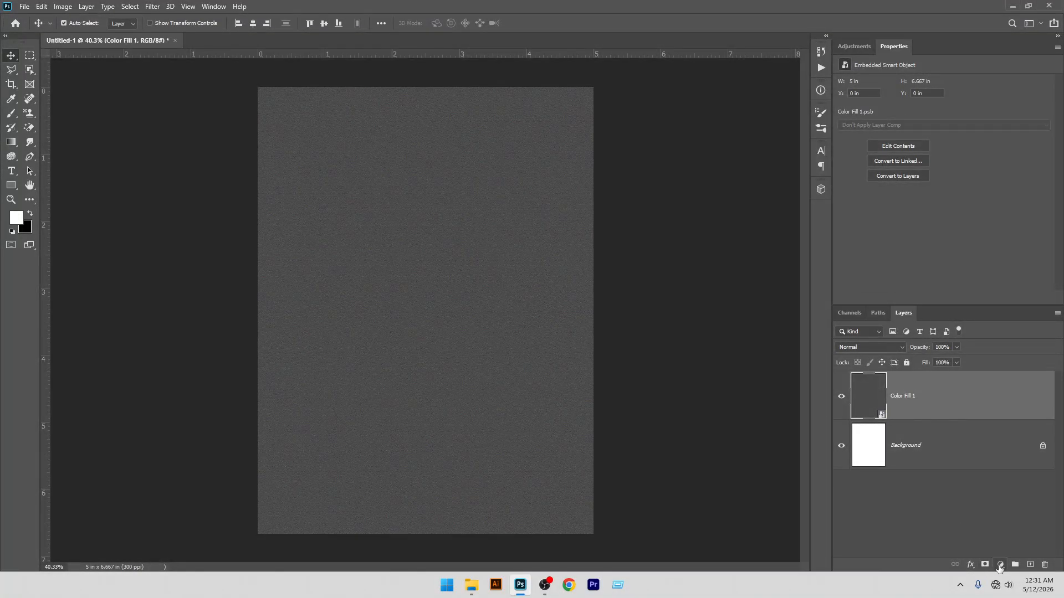
# Step: Add a gradient fill layer above the textured layer and set the gradient's starting color stop to near-black 020202
pyautogui.click(999, 564)
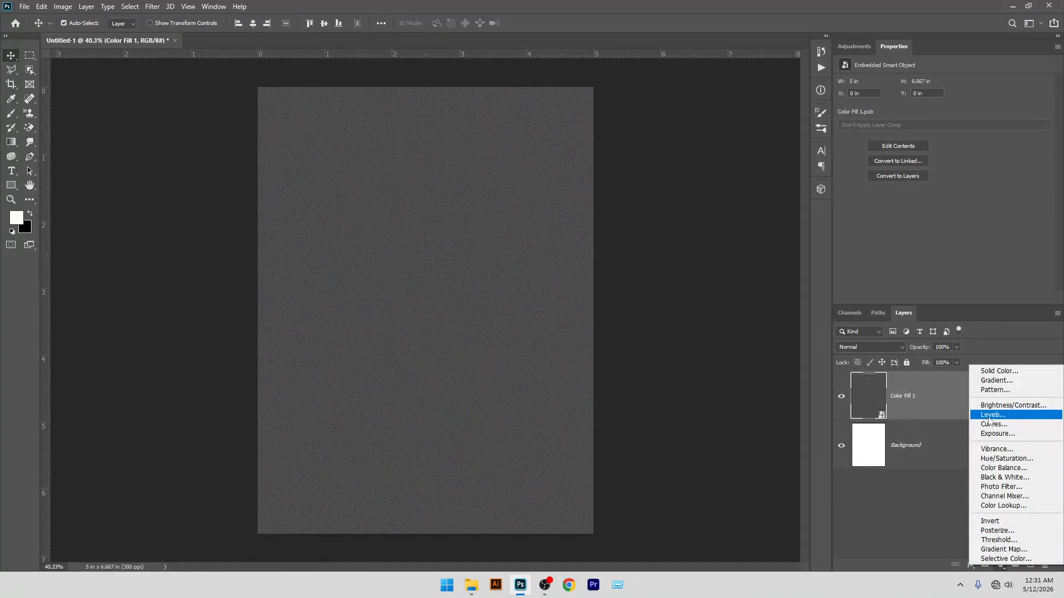
pyautogui.click(991, 381)
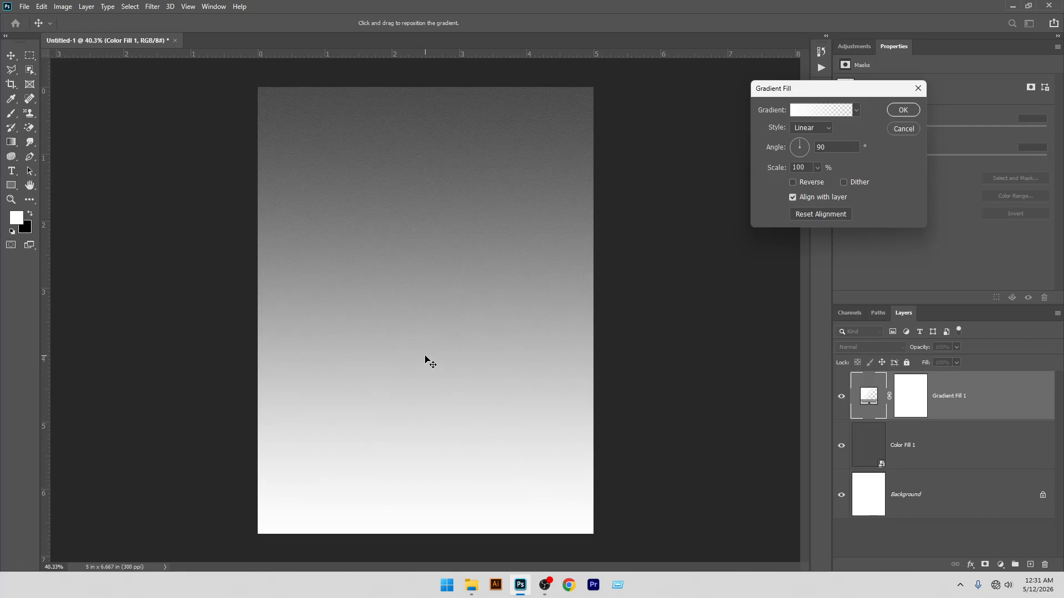
pyautogui.click(799, 109)
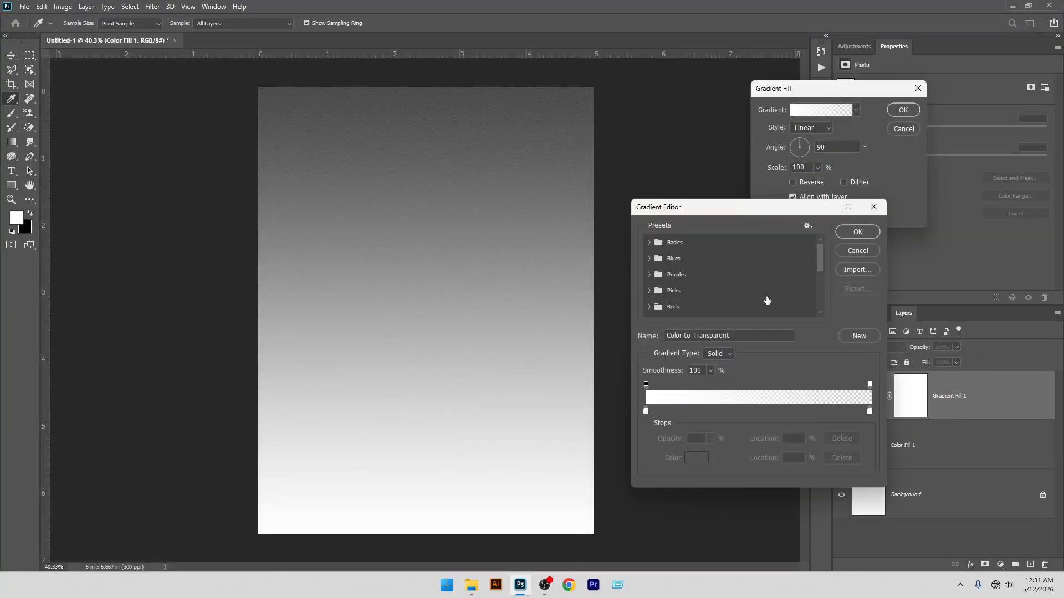
pyautogui.doubleClick(646, 412)
pyautogui.moveTo(815, 259); pyautogui.dragTo(765, 280)
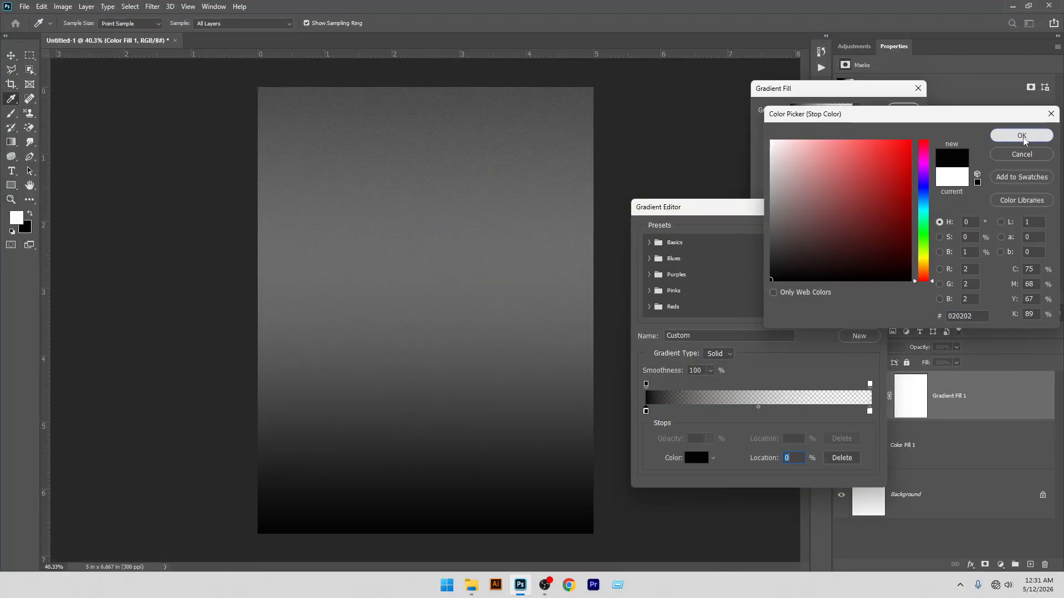
pyautogui.click(1021, 135)
# Step: Keep the gradient's end color stop white ffffff and set its end opacity stop to 100%
pyautogui.click(869, 412)
pyautogui.click(869, 413)
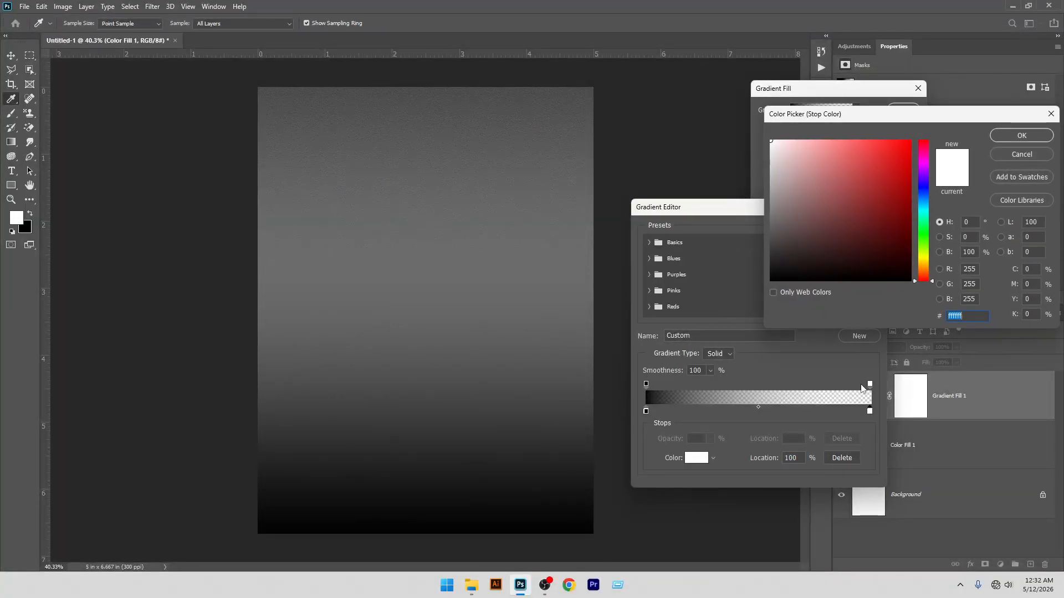
pyautogui.click(1006, 139)
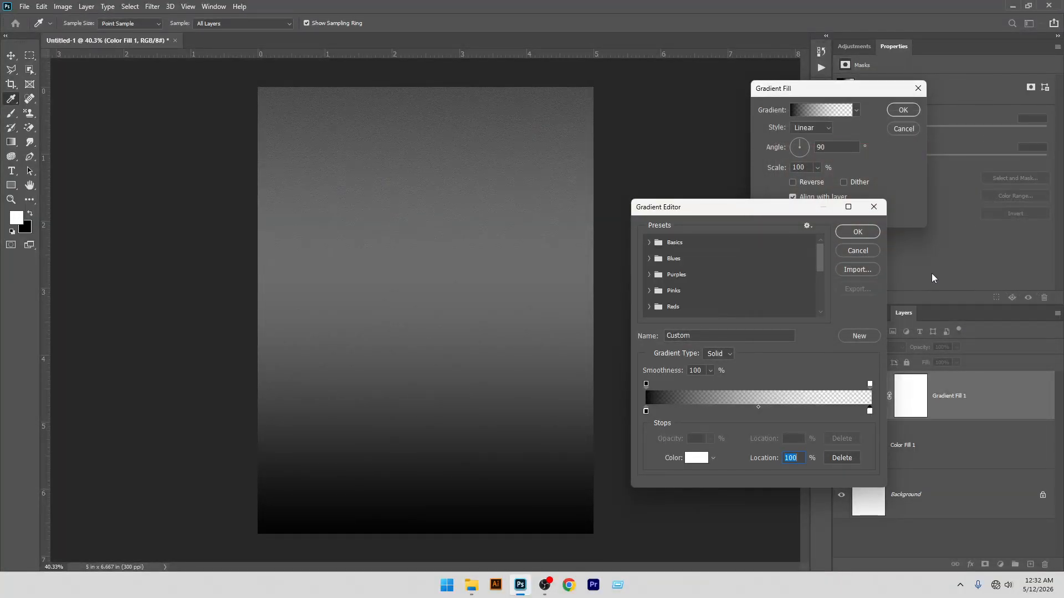
pyautogui.click(869, 385)
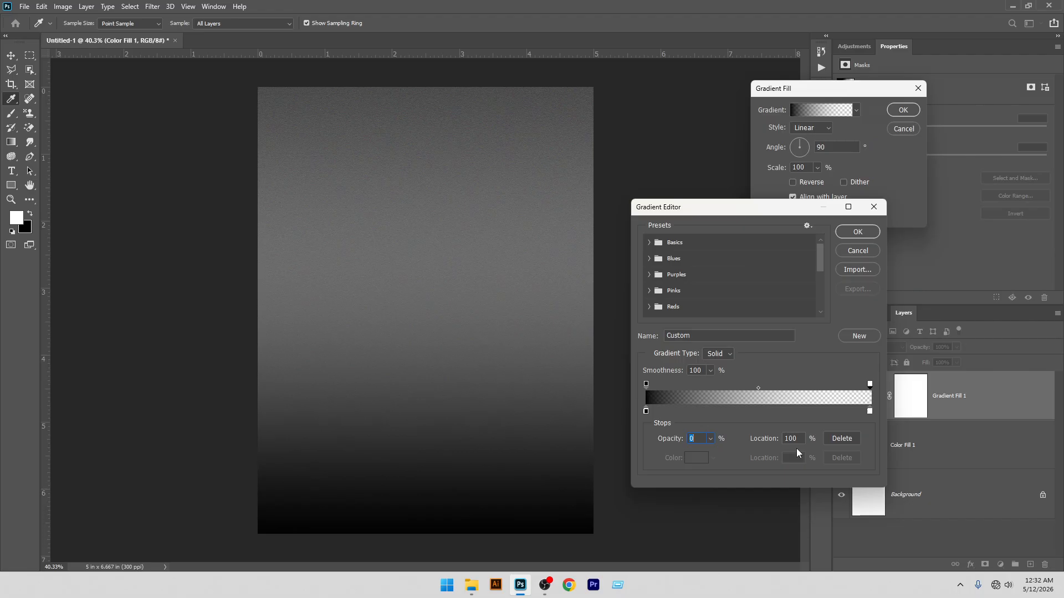
pyautogui.click(710, 439)
pyautogui.moveTo(712, 451); pyautogui.dragTo(807, 457)
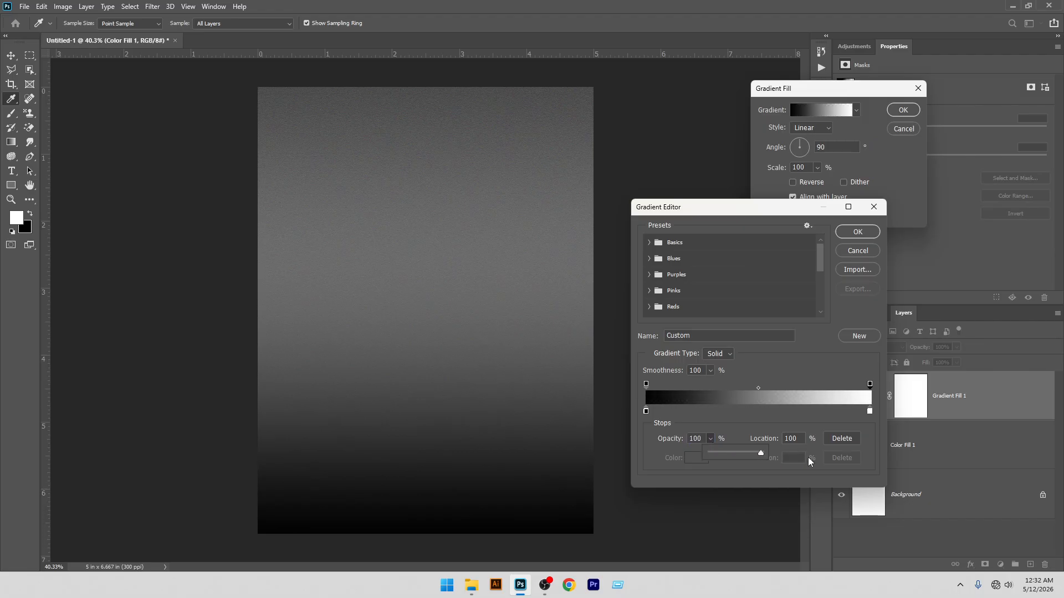
pyautogui.click(857, 232)
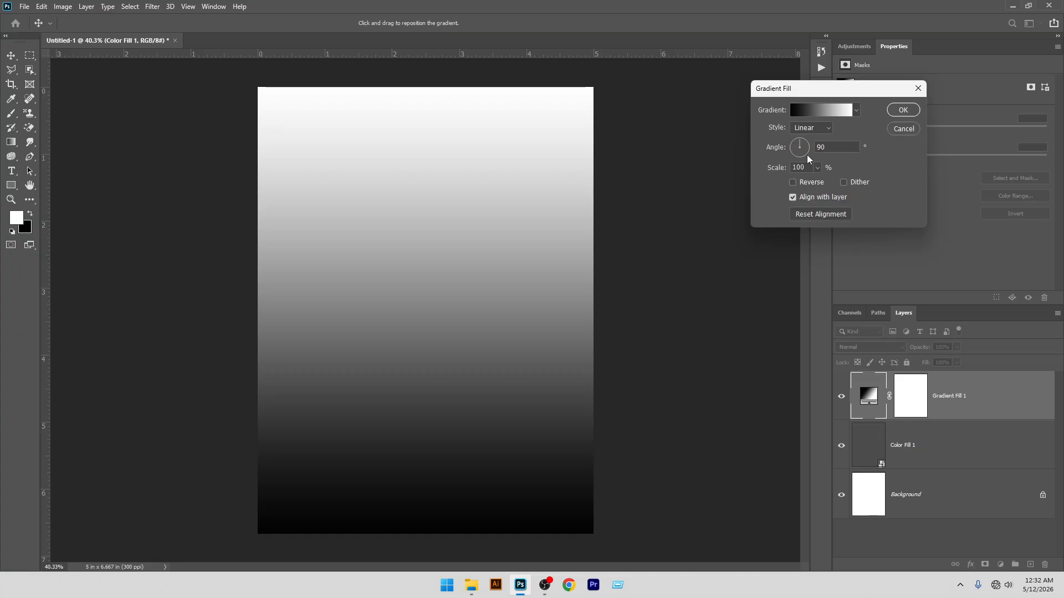
# Step: Set the linear gradient's angle to 135° and the gradient layer's blend mode to Screen
pyautogui.moveTo(799, 144); pyautogui.dragTo(799, 154)
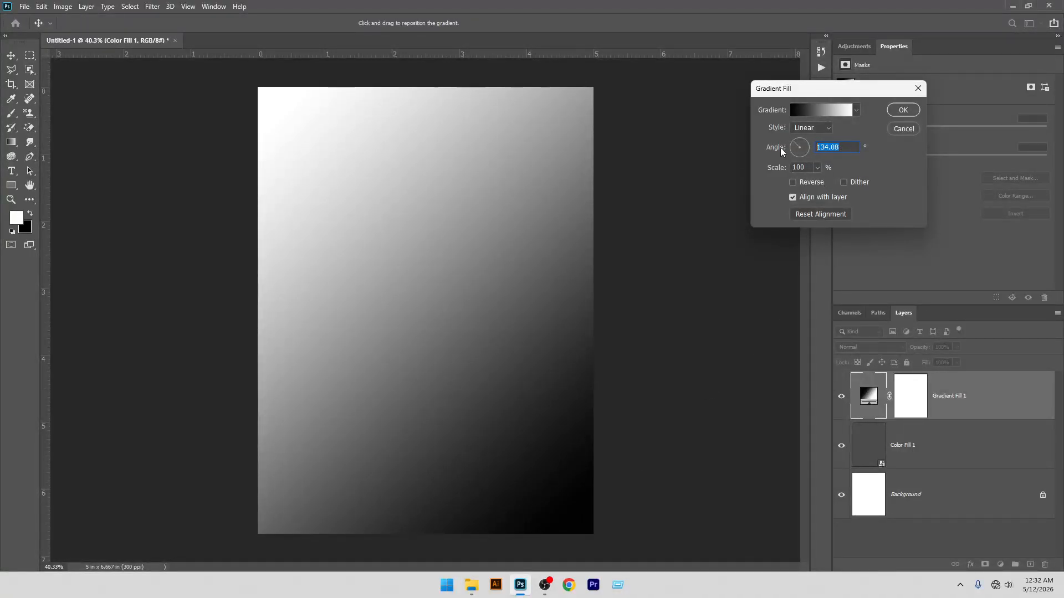
pyautogui.write('135')
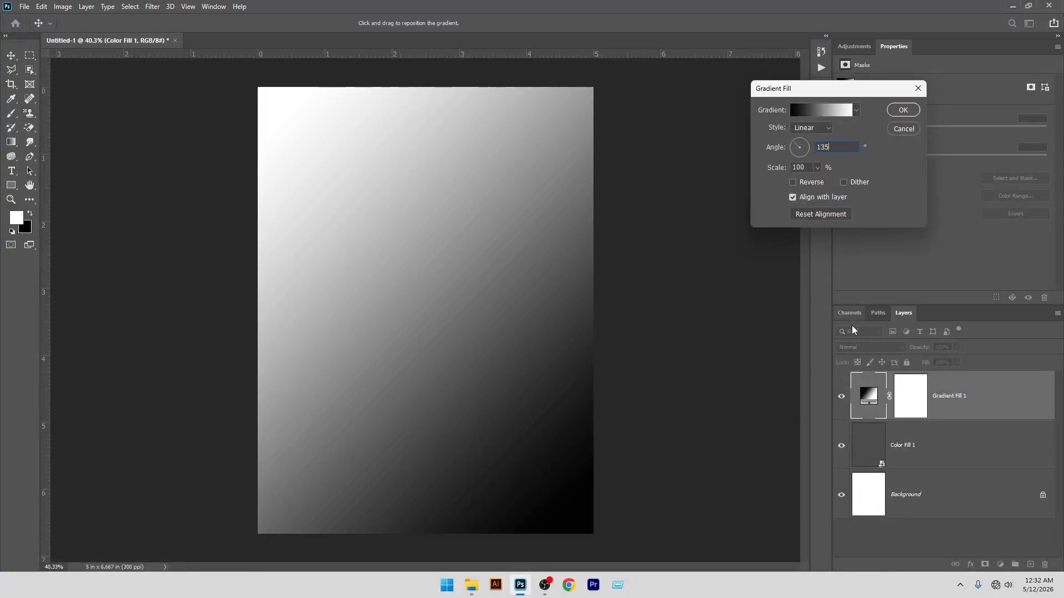
pyautogui.click(903, 110)
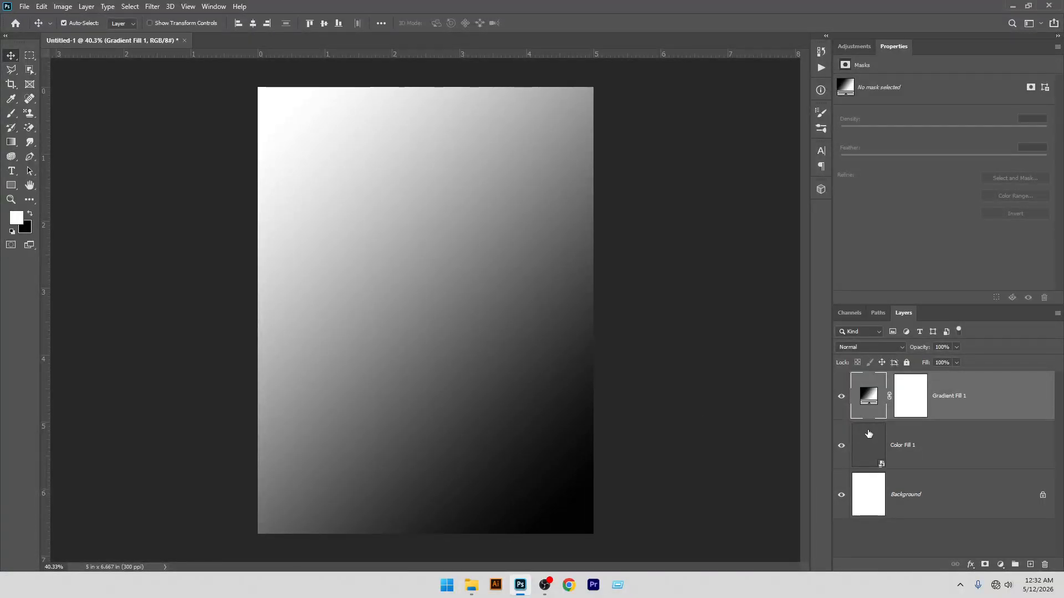
pyautogui.click(872, 353)
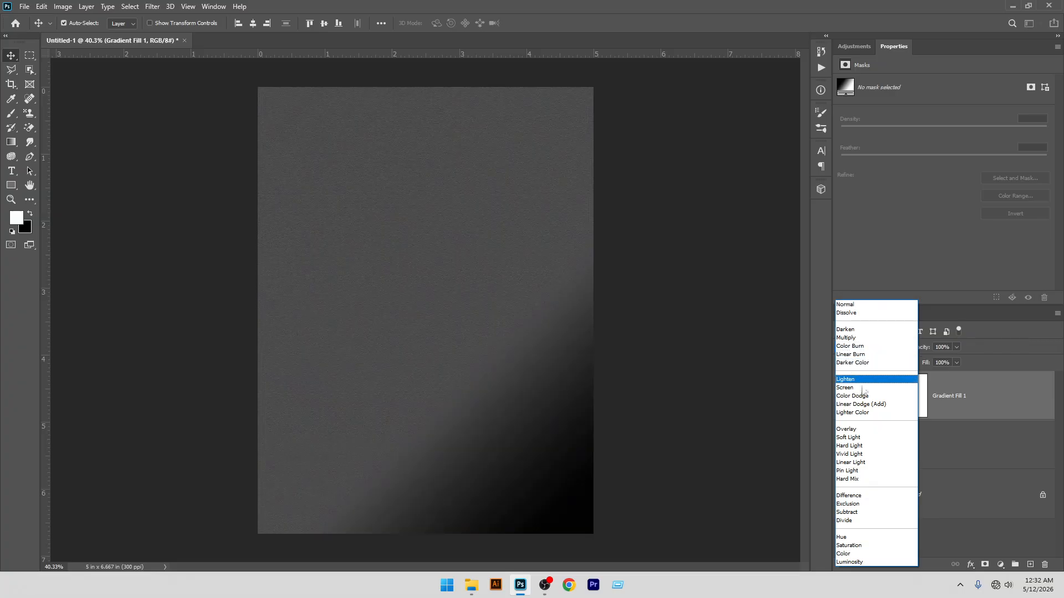
pyautogui.click(861, 391)
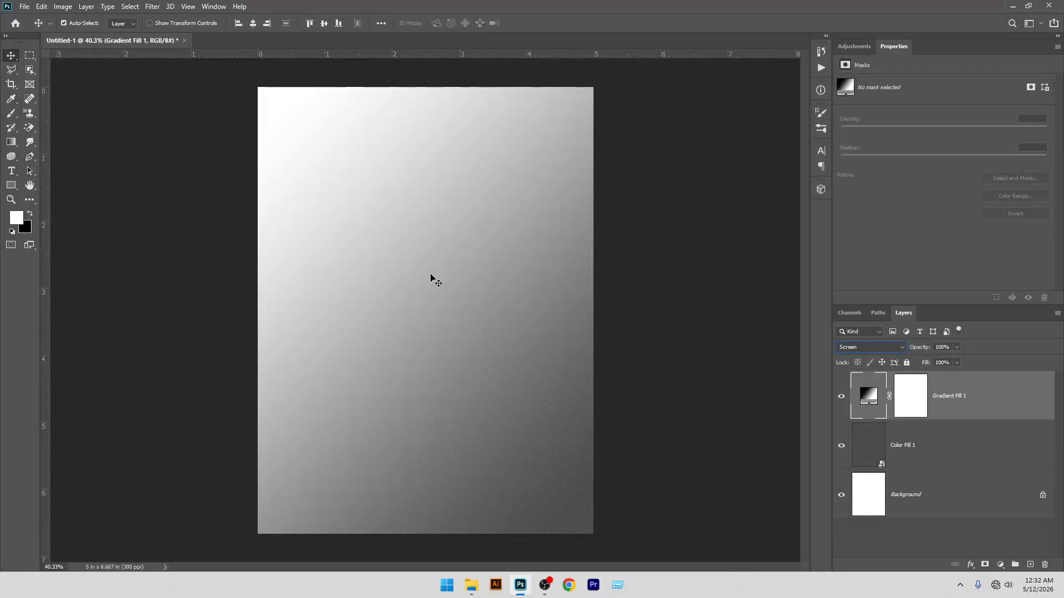
# Step: Reduce the opacity of the gradient's white end stop to 75% in the Gradient Fill 1 layer
pyautogui.doubleClick(864, 399)
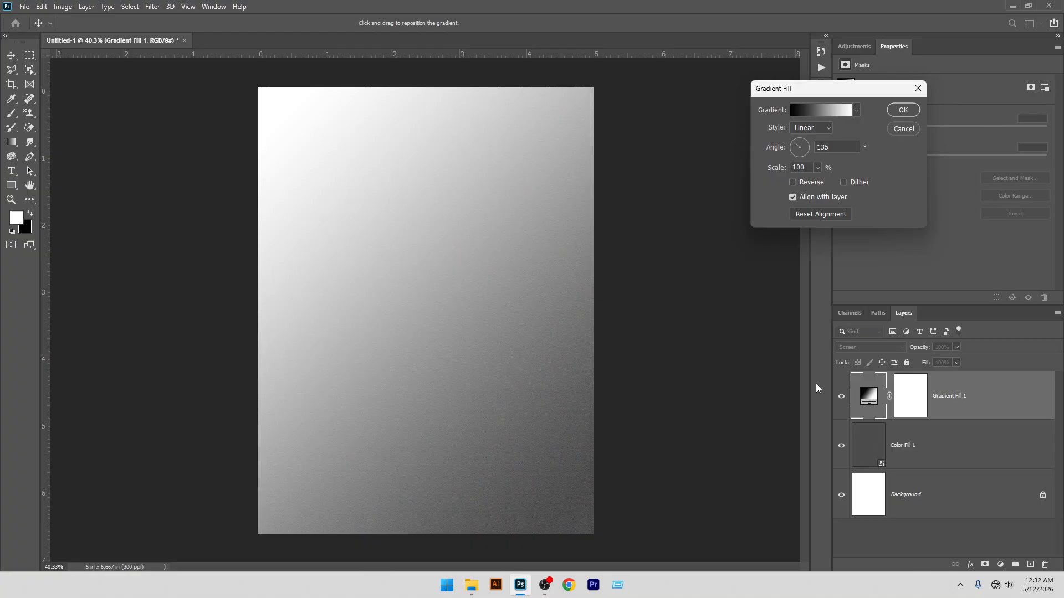
pyautogui.click(805, 115)
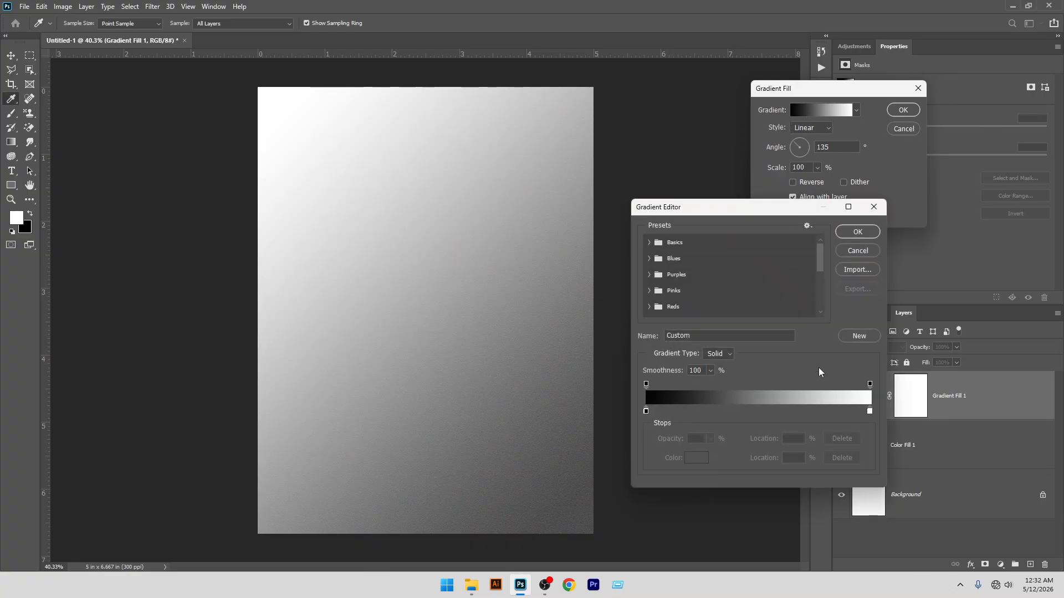
pyautogui.click(869, 384)
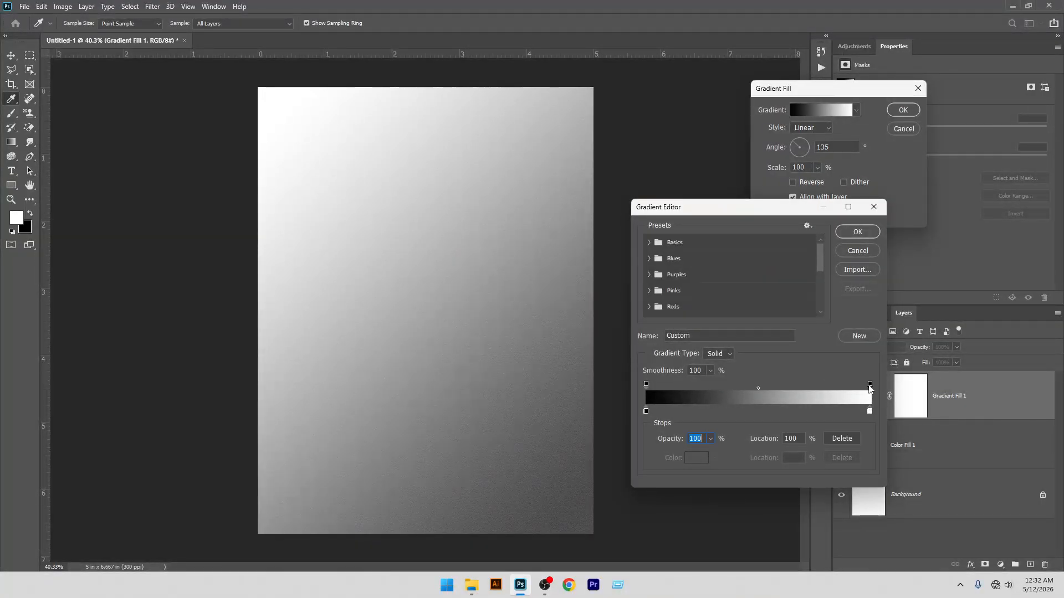
pyautogui.click(710, 439)
pyautogui.moveTo(709, 453); pyautogui.dragTo(696, 454)
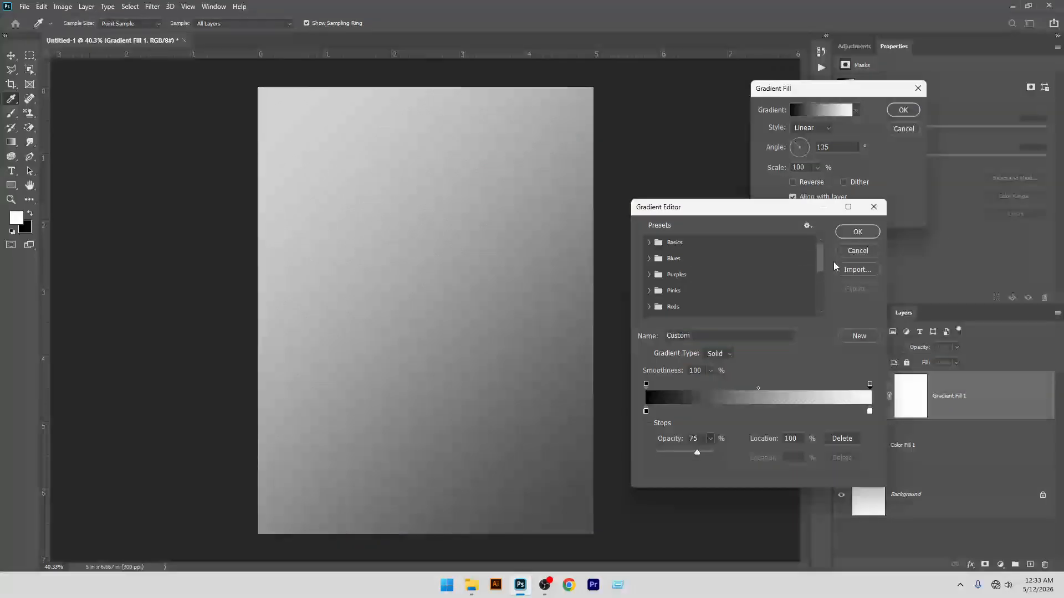
pyautogui.click(868, 233)
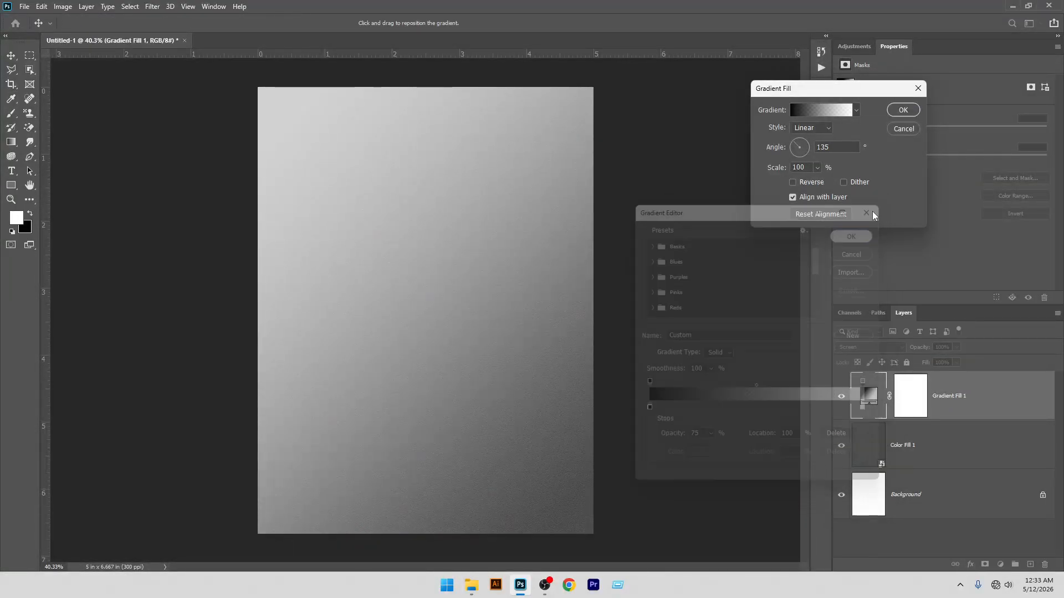
pyautogui.click(902, 111)
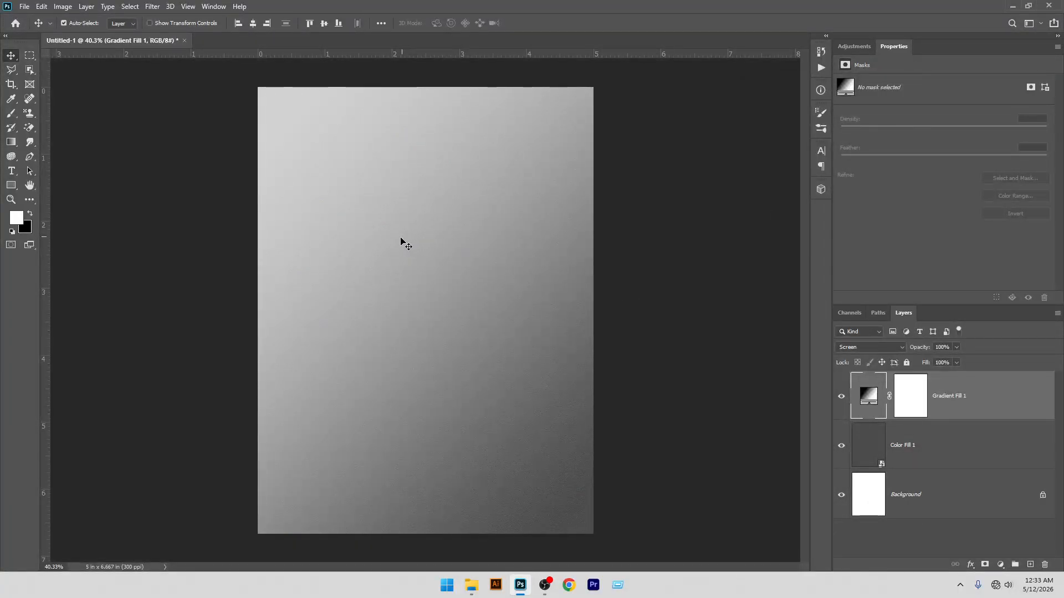
# Step: Group the gradient and color fill layers under the name BG, and delete the white Background layer
pyautogui.click(923, 461)
pyautogui.keyDown('shift'); pyautogui.click(955, 415); pyautogui.keyUp('shift')
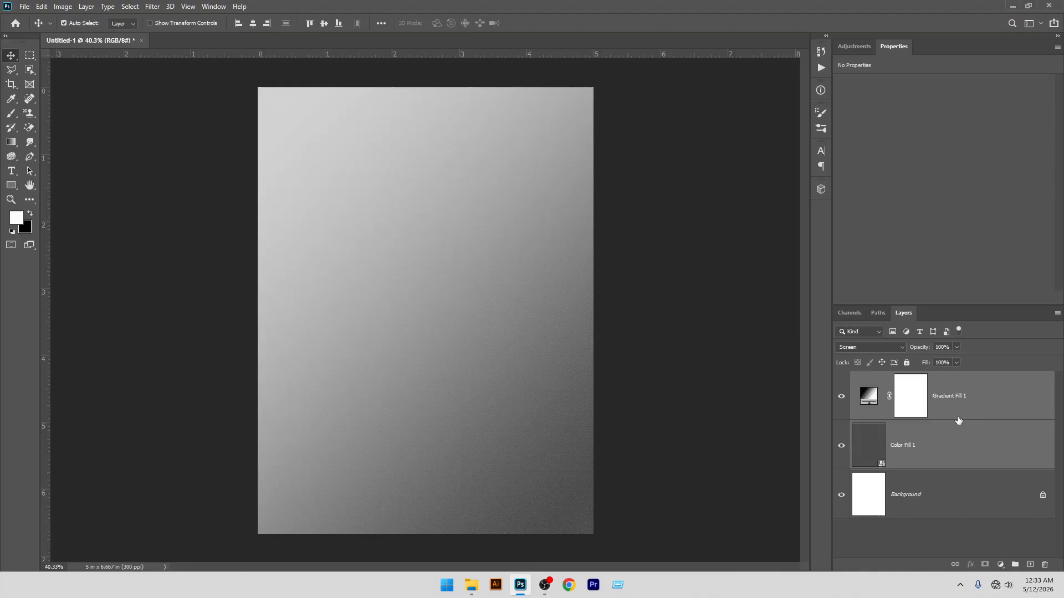
pyautogui.hotkey('ctrl', 'g')
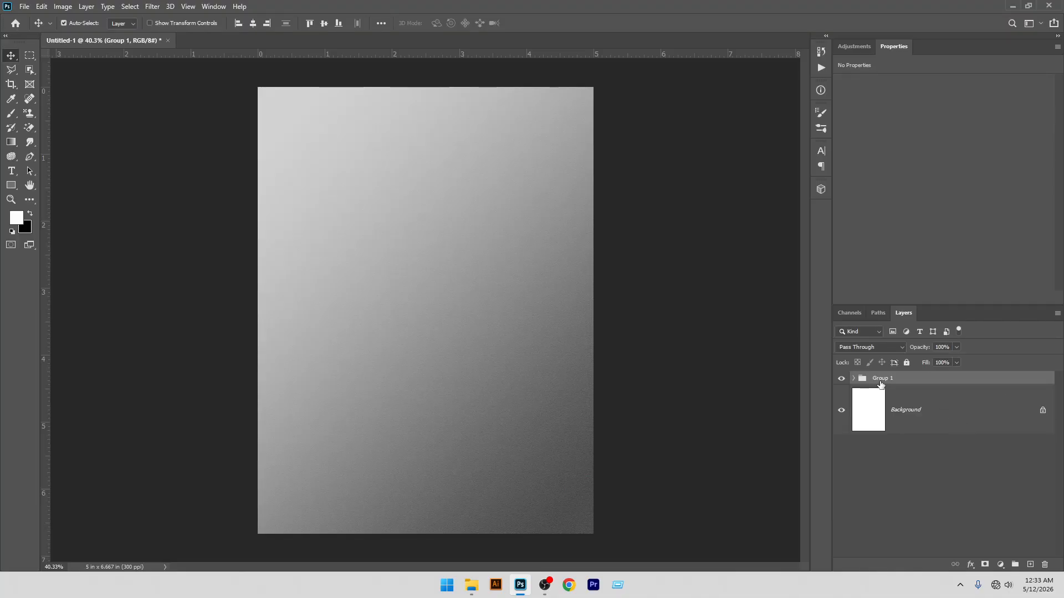
pyautogui.doubleClick(881, 380)
pyautogui.write('BG')
pyautogui.click(956, 435)
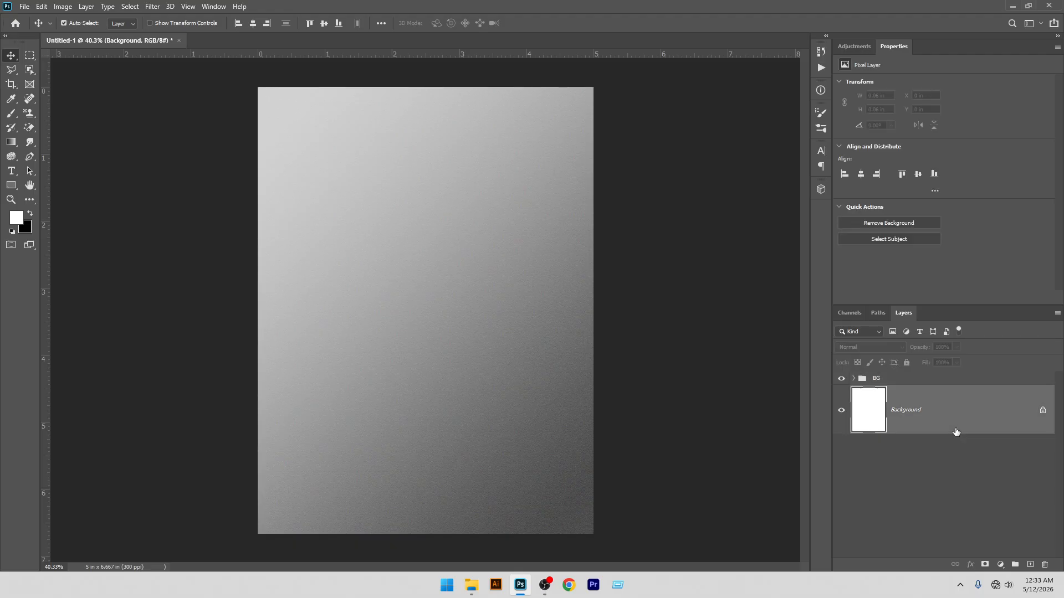
pyautogui.moveTo(952, 416); pyautogui.dragTo(1044, 564)
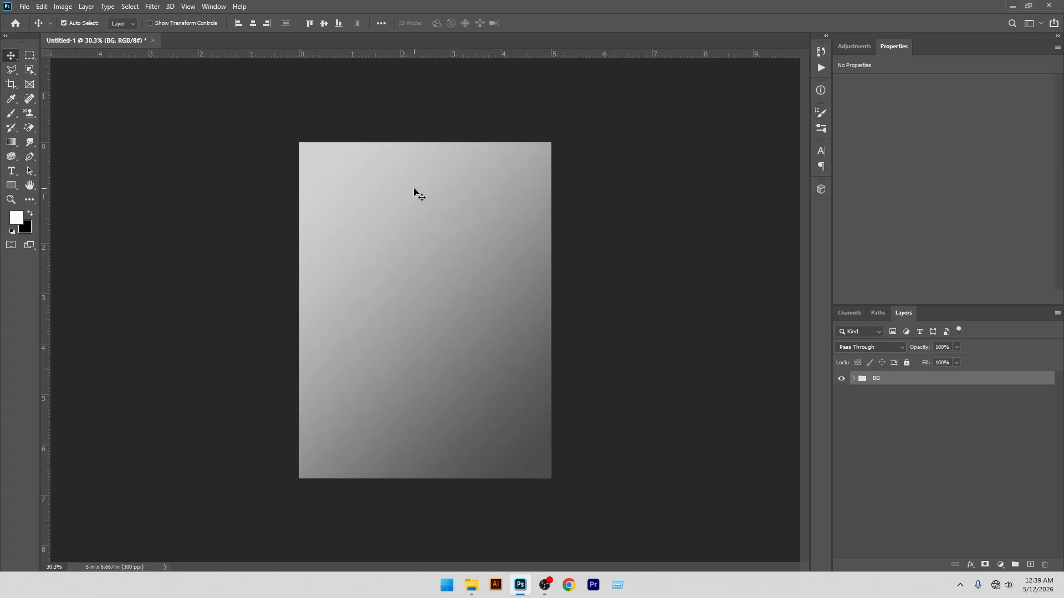
# Step: Create a white rectangle shape 31 in wide and 79 in high above the BG group
pyautogui.click(7, 188)
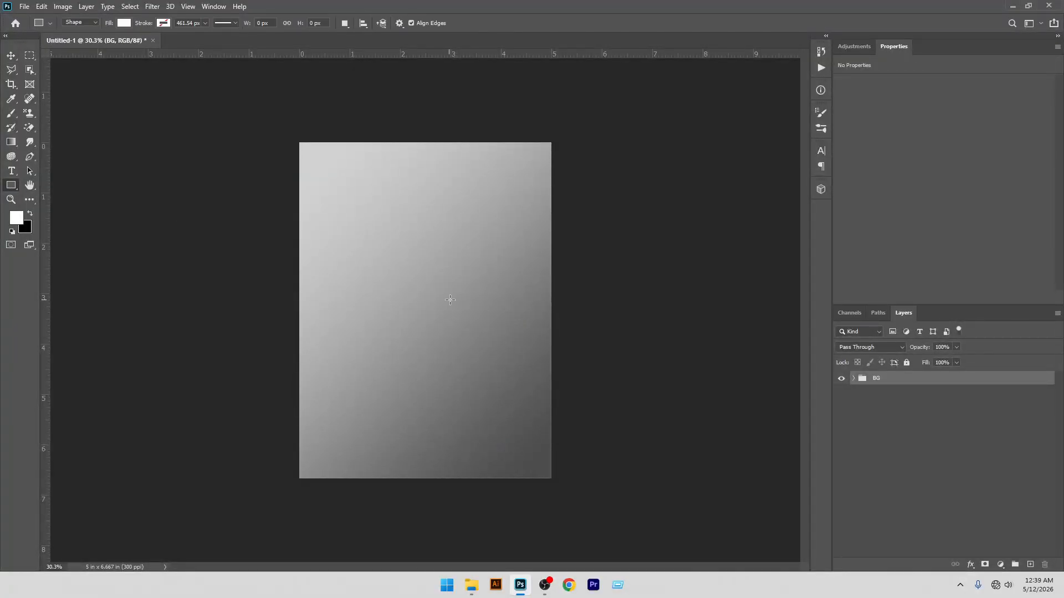
pyautogui.click(416, 244)
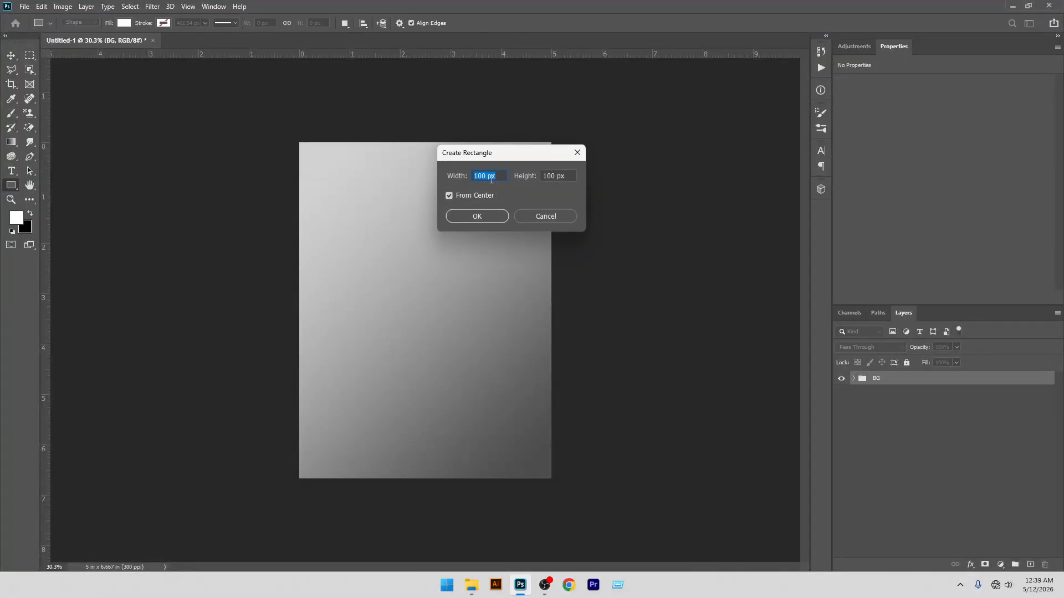
pyautogui.write('31 in')
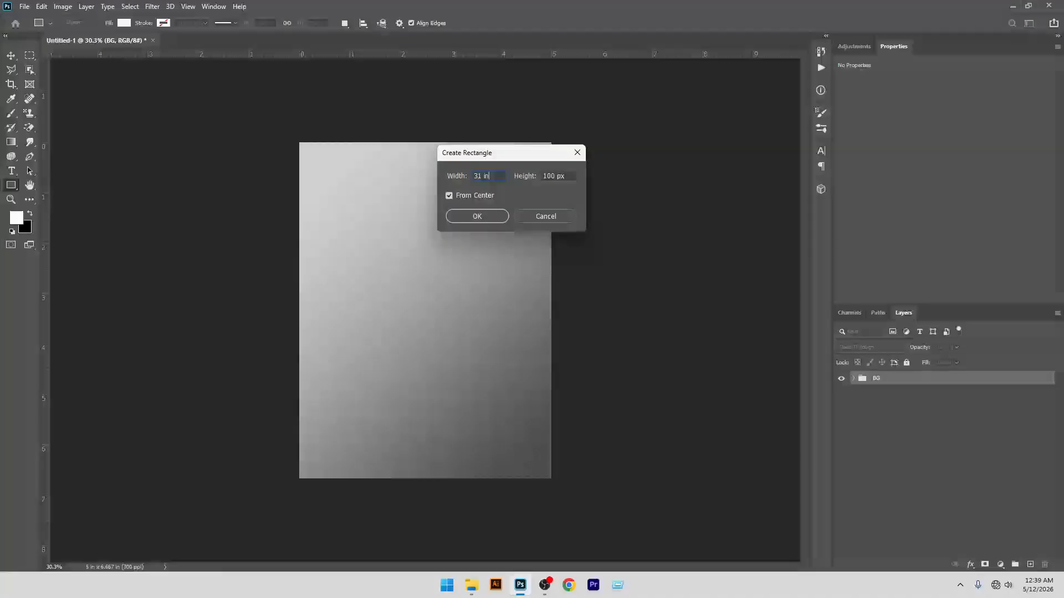
pyautogui.doubleClick(561, 181)
pyautogui.write('79 ')
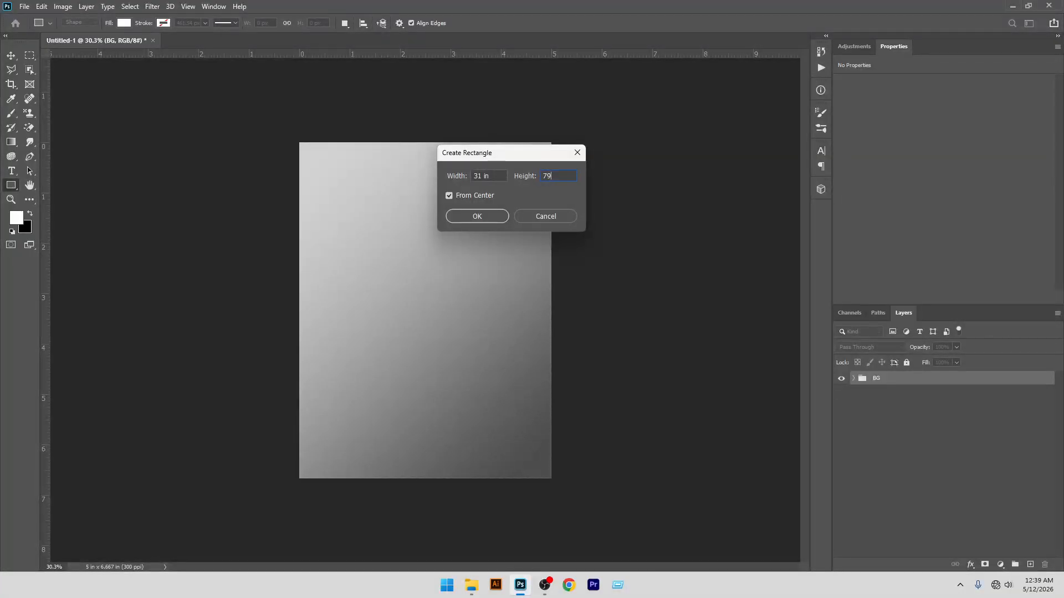
pyautogui.write('in')
pyautogui.click(501, 216)
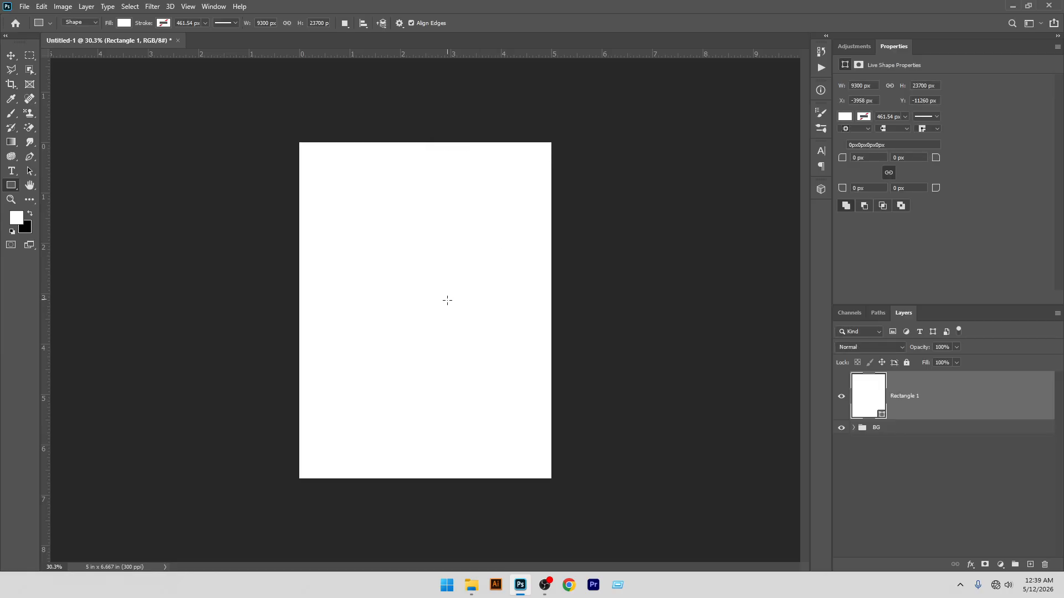
pyautogui.scroll(-5, 458, 312)
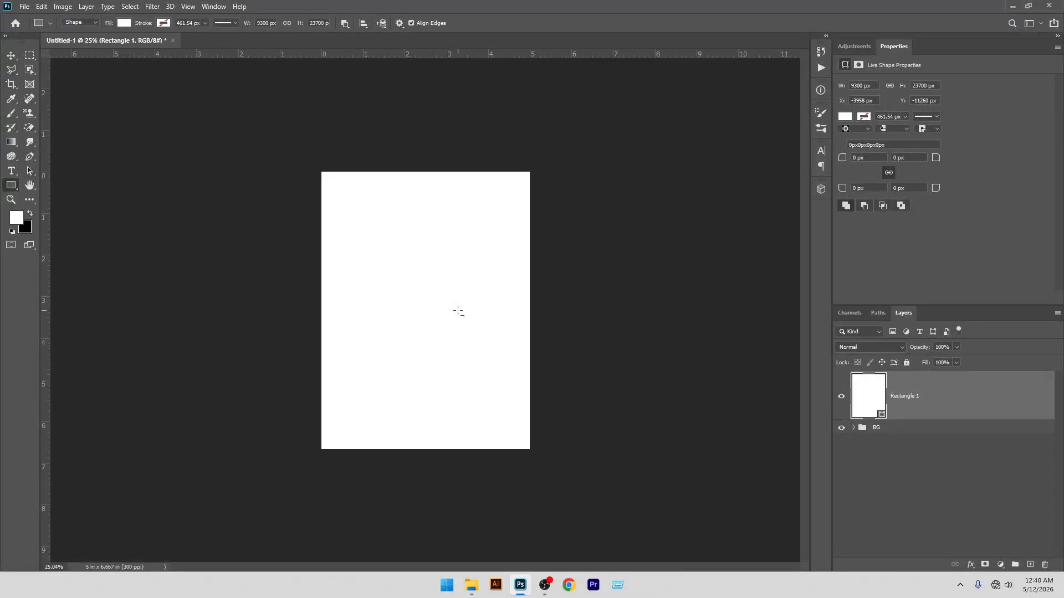
# Step: Scale the white rectangle down proportionally to about 548 × 1396 px
pyautogui.scroll(-2, 457, 311)
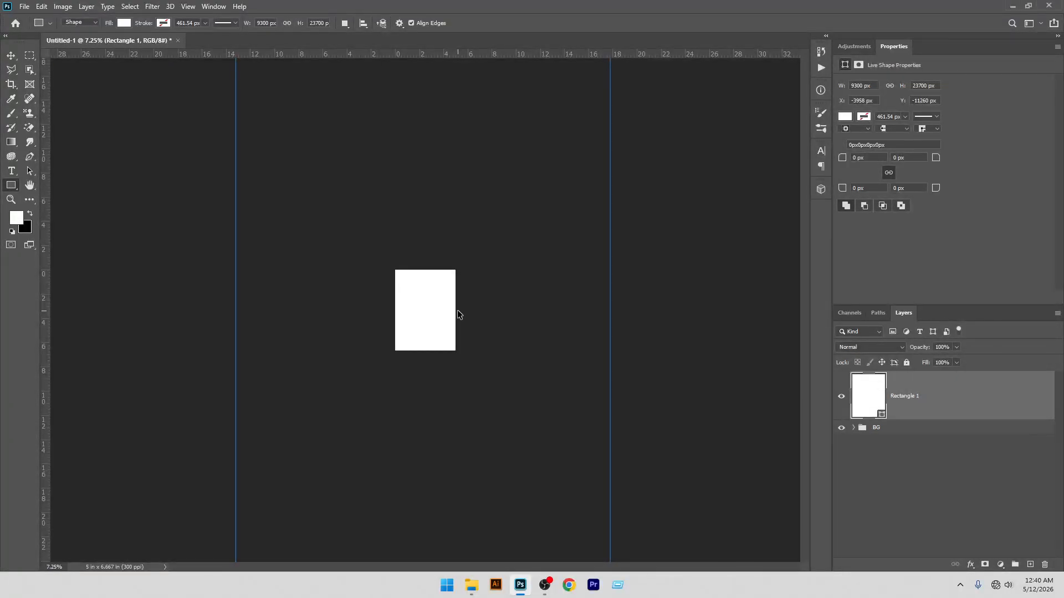
pyautogui.hotkey('ctrl', 't')
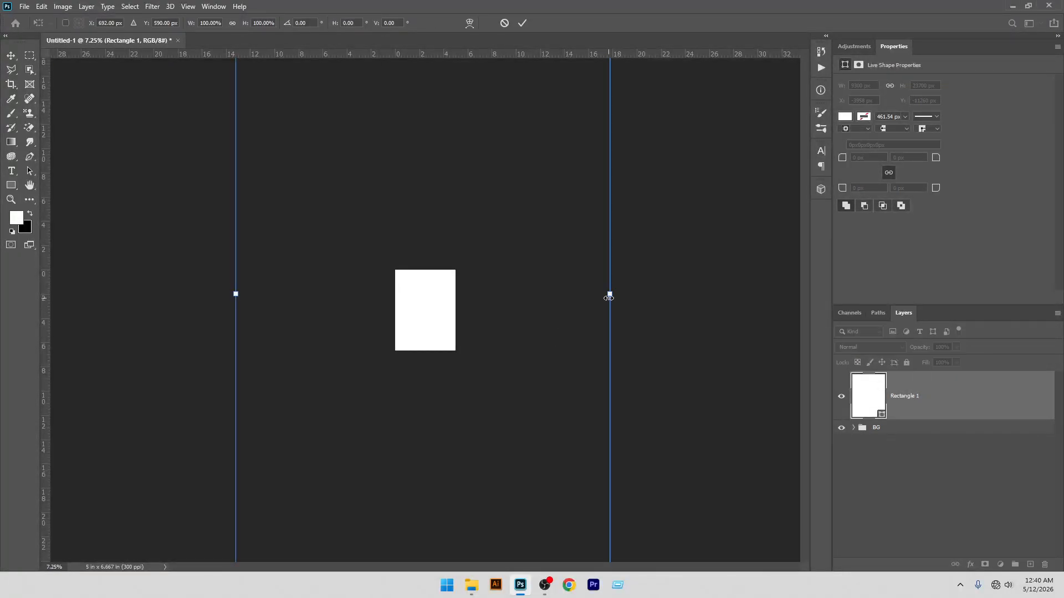
pyautogui.moveTo(609, 298); pyautogui.dragTo(432, 304)
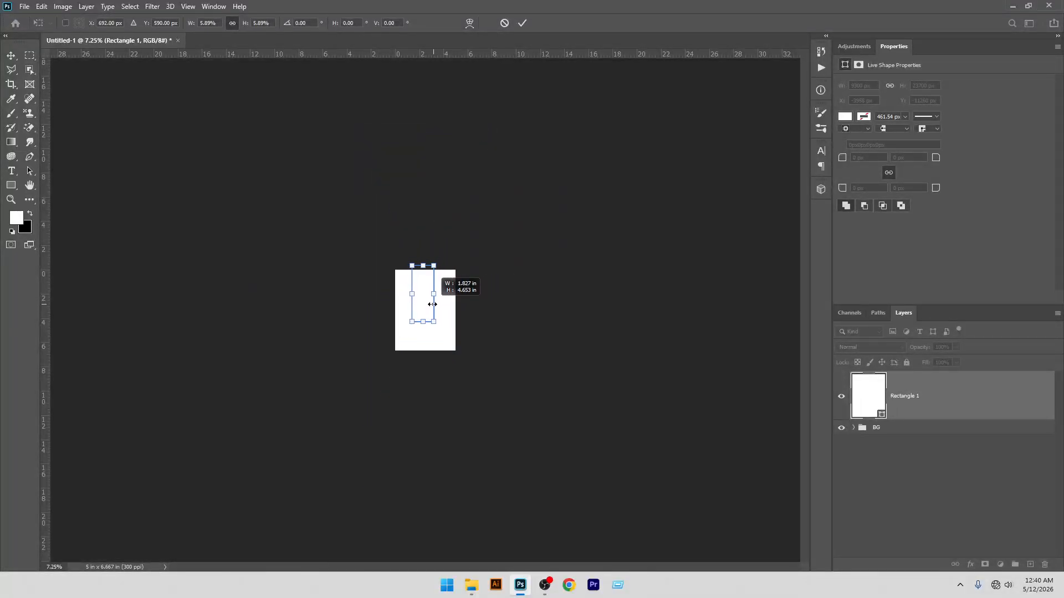
pyautogui.click(521, 24)
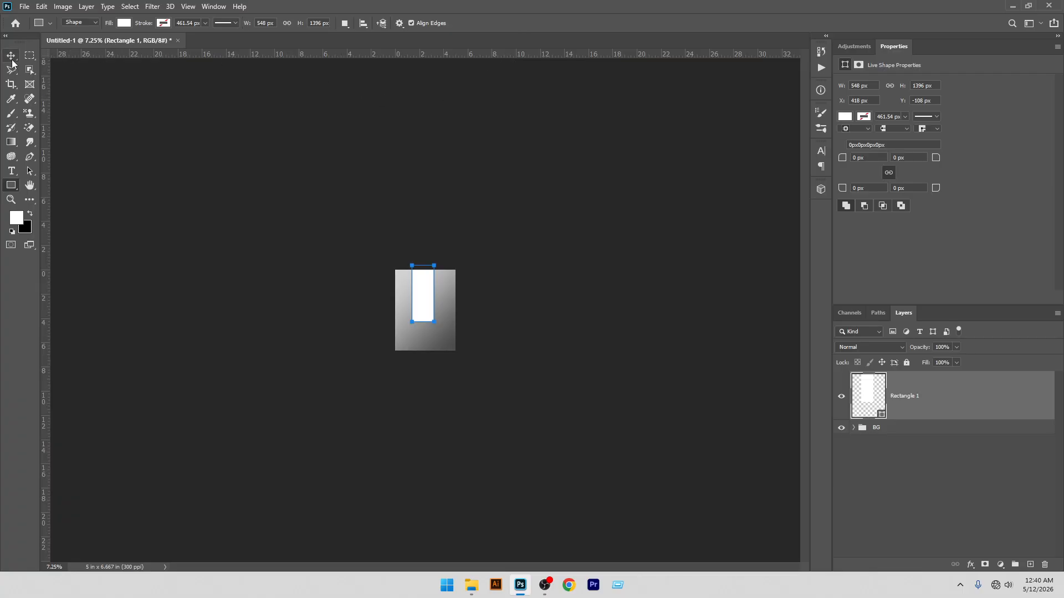
# Step: Center the rectangle horizontally and vertically on the document, aligning it to the canvas
pyautogui.click(12, 58)
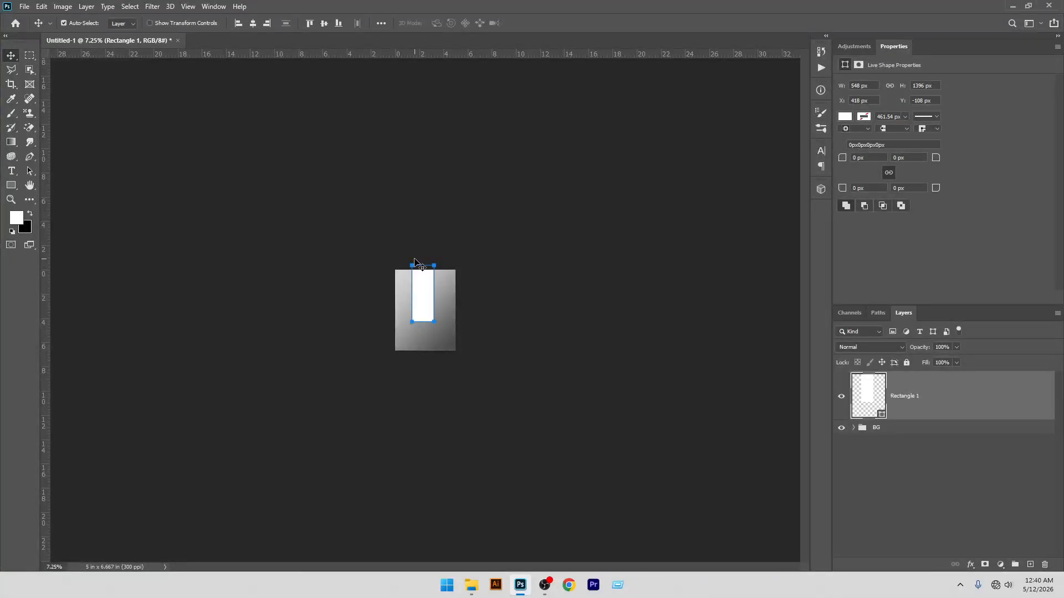
pyautogui.scroll(5, 418, 285)
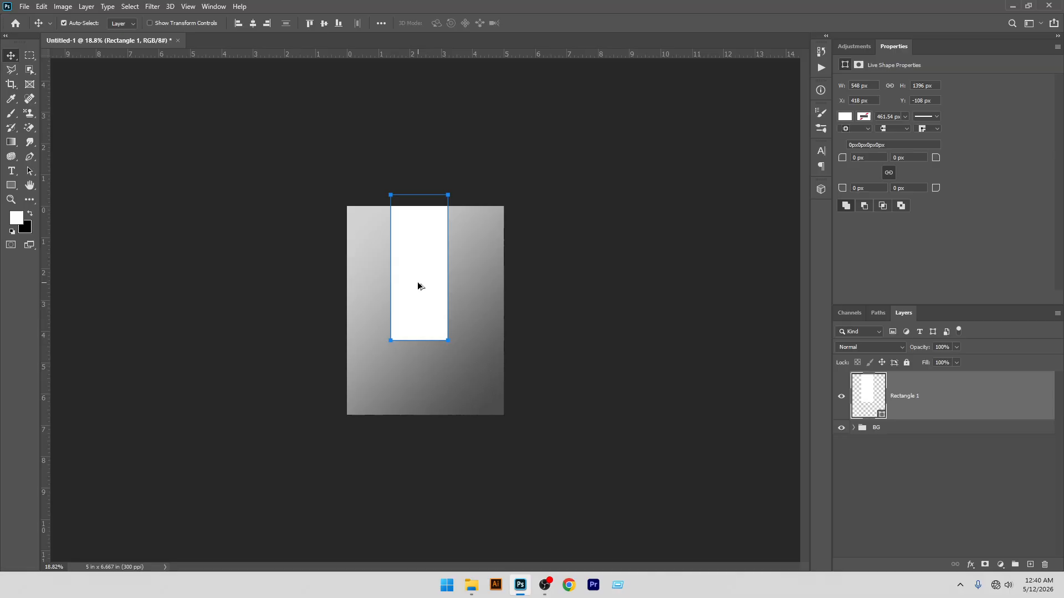
pyautogui.scroll(1, 417, 285)
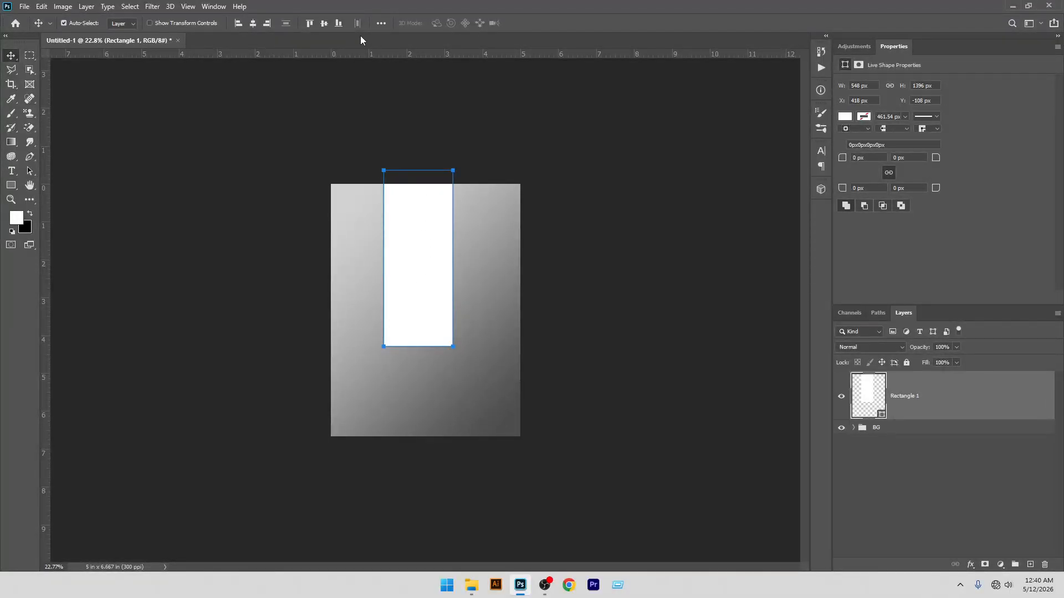
pyautogui.click(380, 23)
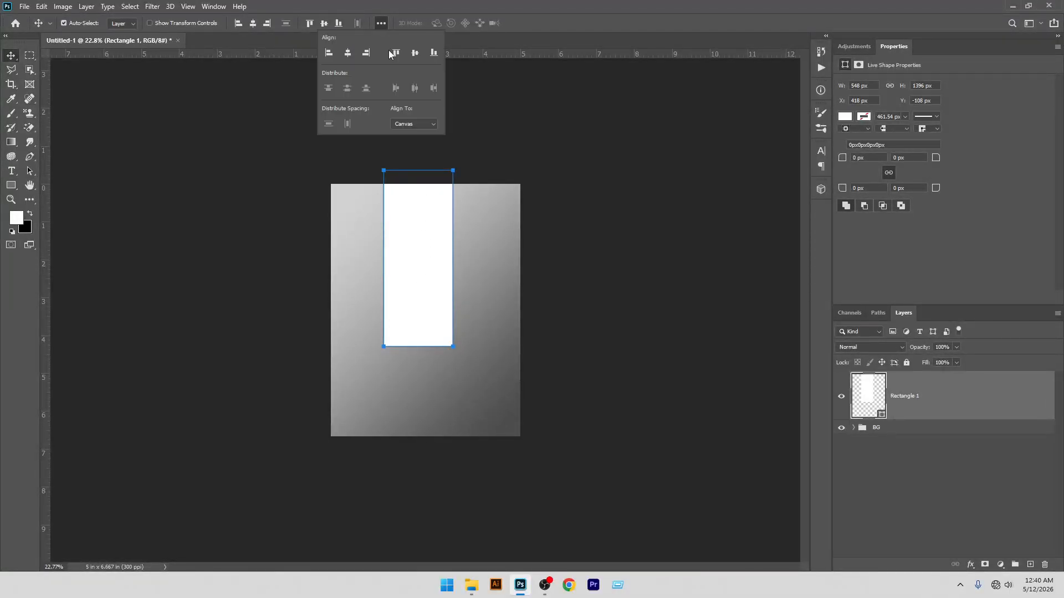
pyautogui.click(419, 124)
pyautogui.click(413, 138)
pyautogui.click(342, 55)
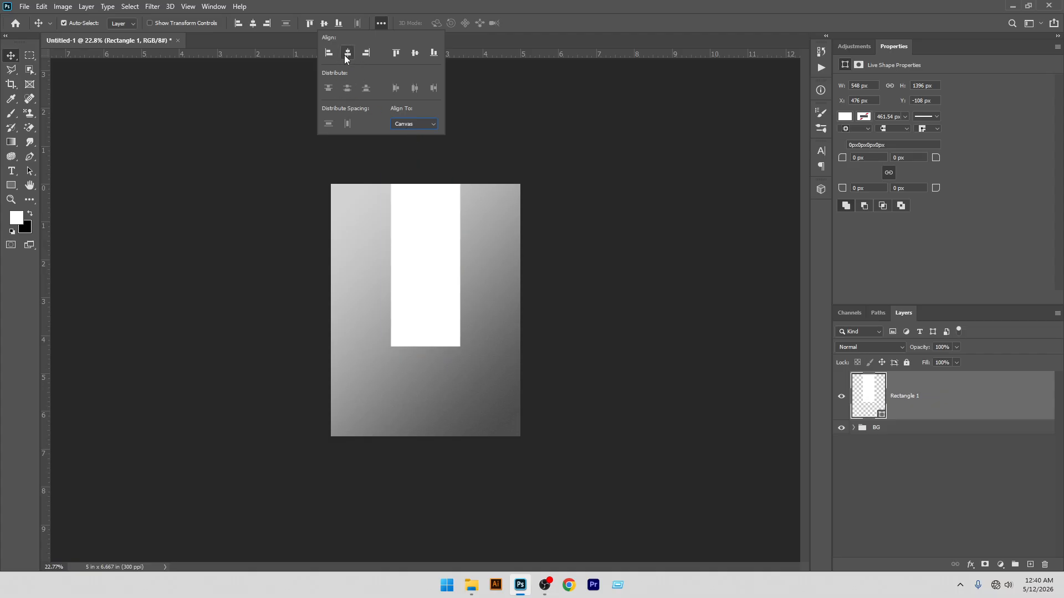
pyautogui.click(417, 57)
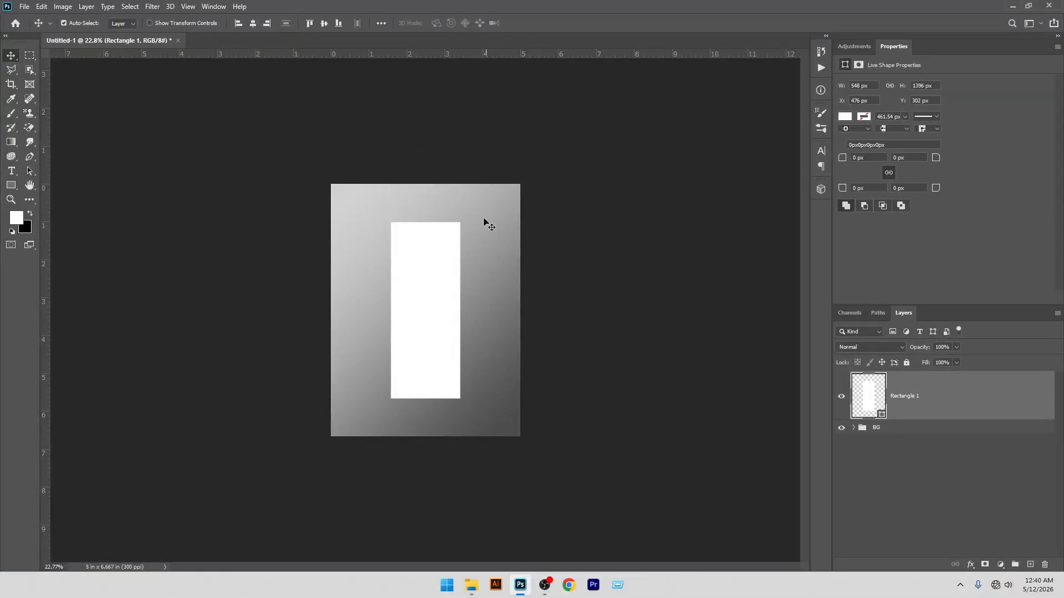
# Step: Scale the rectangle proportionally about its center to about 86%, roughly 472 × 1202 px
pyautogui.scroll(3, 427, 304)
pyautogui.scroll(-2, 424, 302)
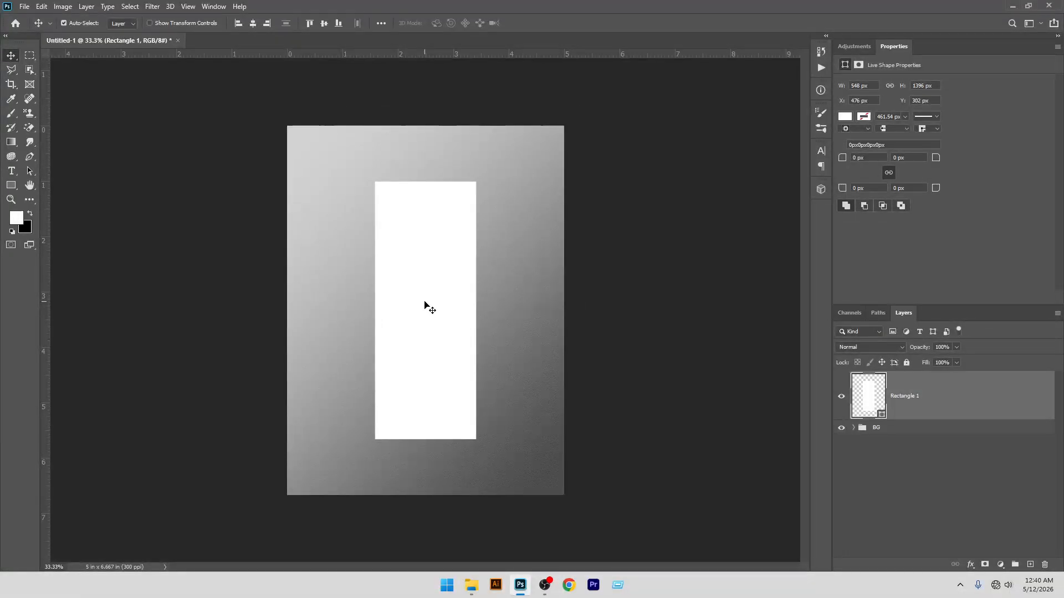
pyautogui.scroll(3, 425, 302)
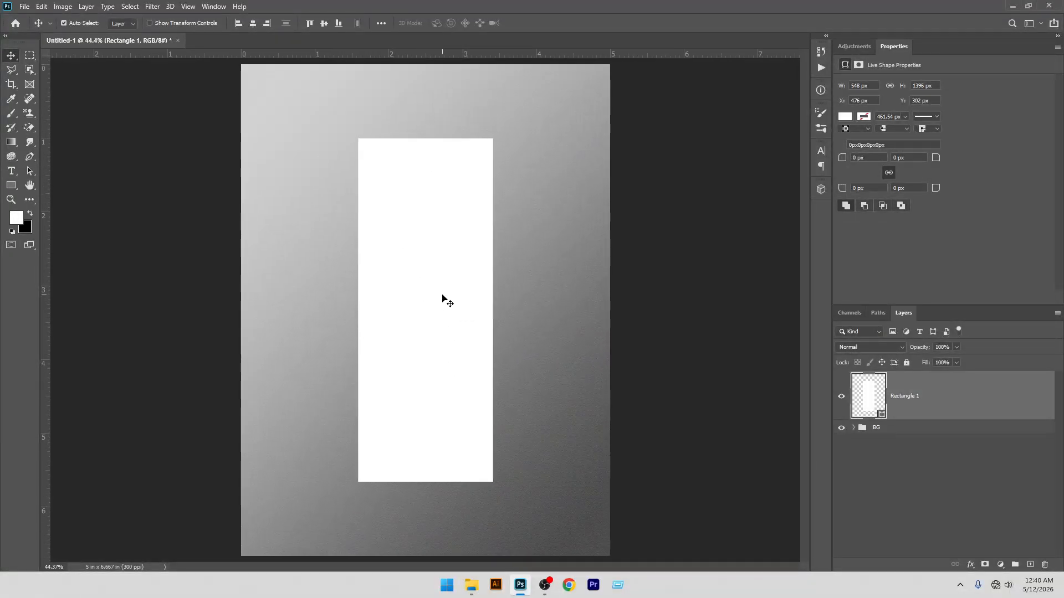
pyautogui.press('ctrl')
pyautogui.hotkey('ctrl', 't')
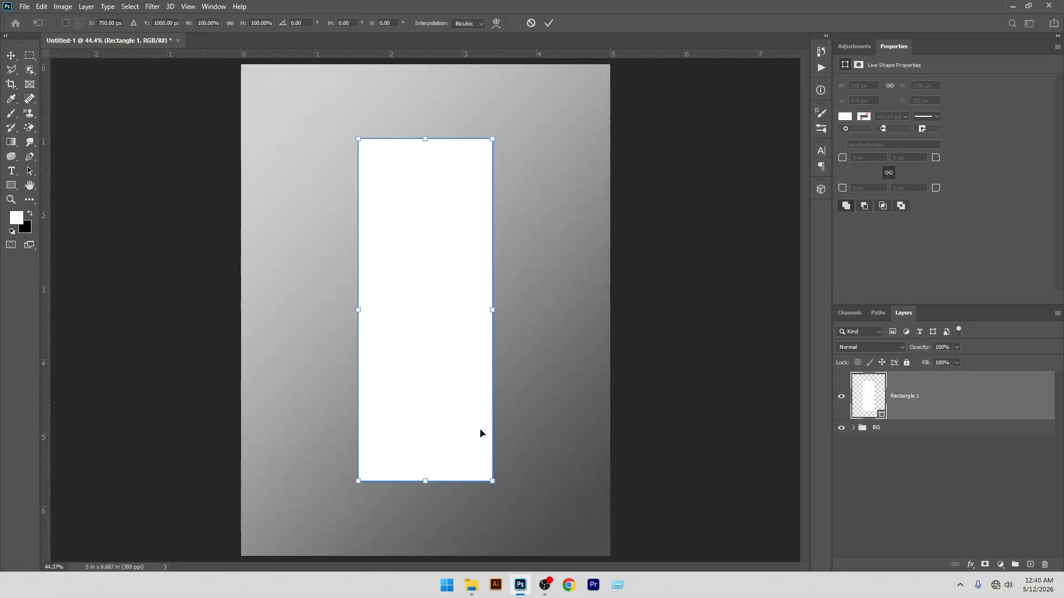
pyautogui.moveTo(493, 482); pyautogui.dragTo(453, 475)
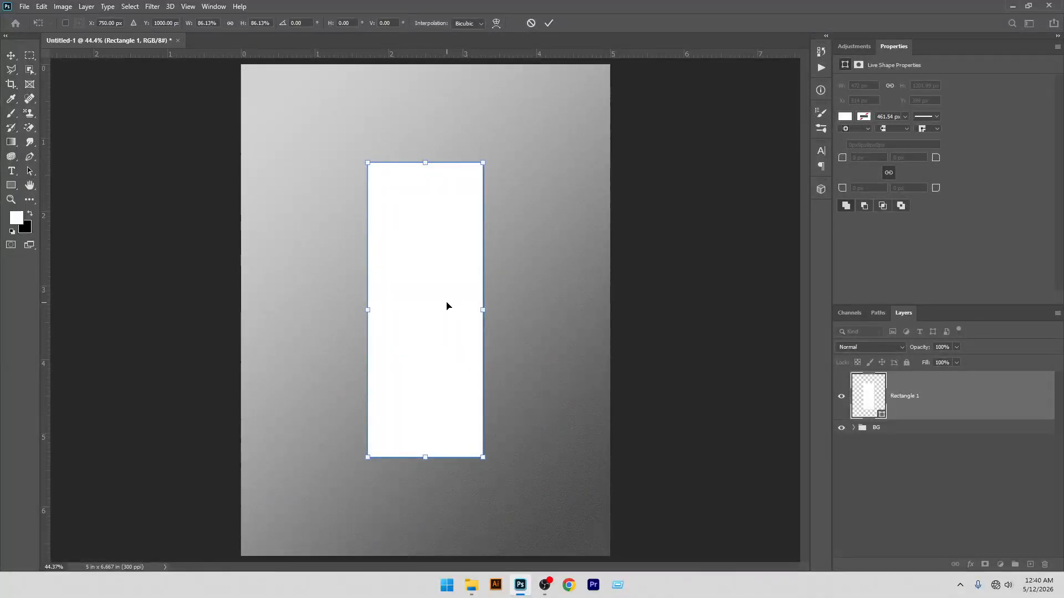
pyautogui.click(548, 23)
pyautogui.scroll(-1, 446, 332)
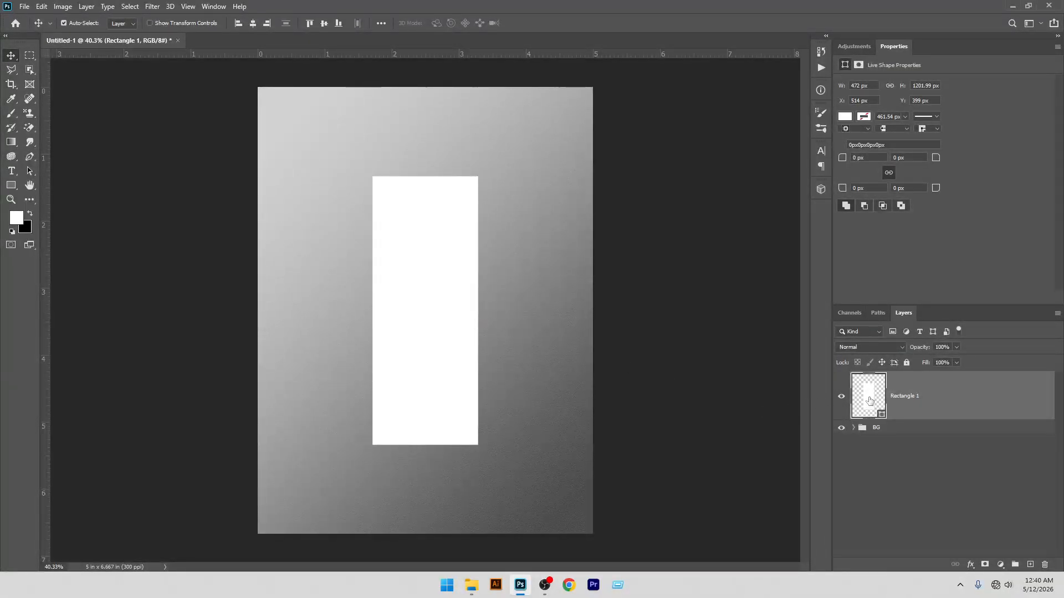
# Step: Convert the Rectangle 1 layer to a smart object and duplicate it
pyautogui.rightClick(943, 399)
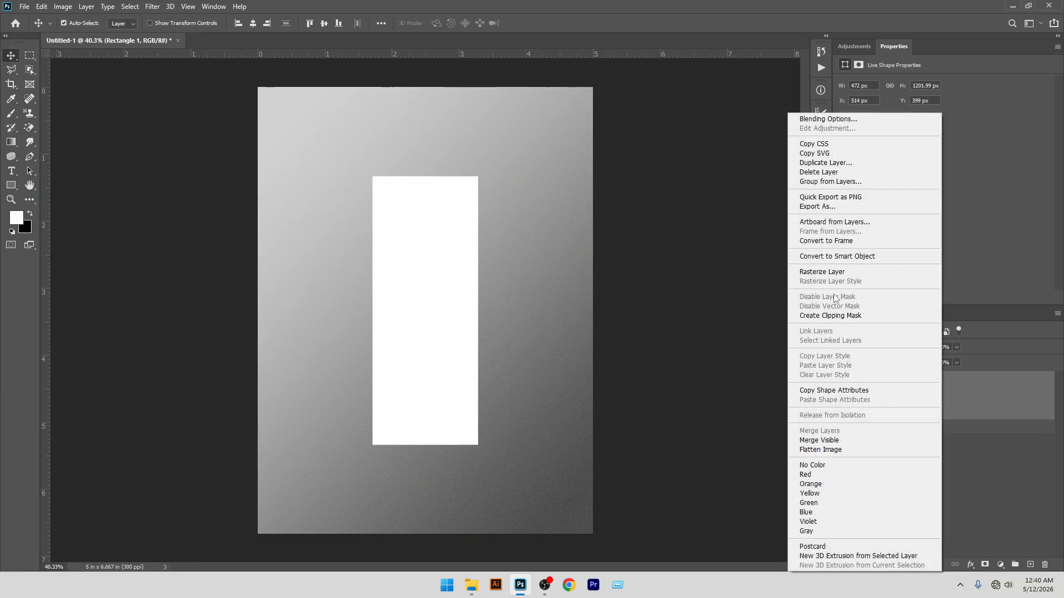
pyautogui.click(831, 258)
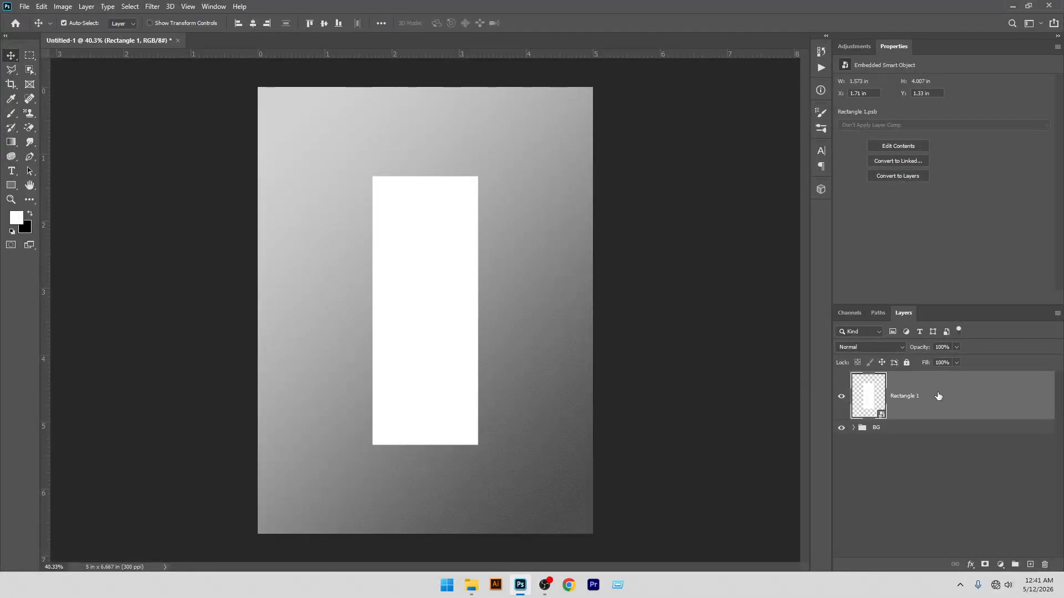
pyautogui.hotkey('ctrl', 'j')
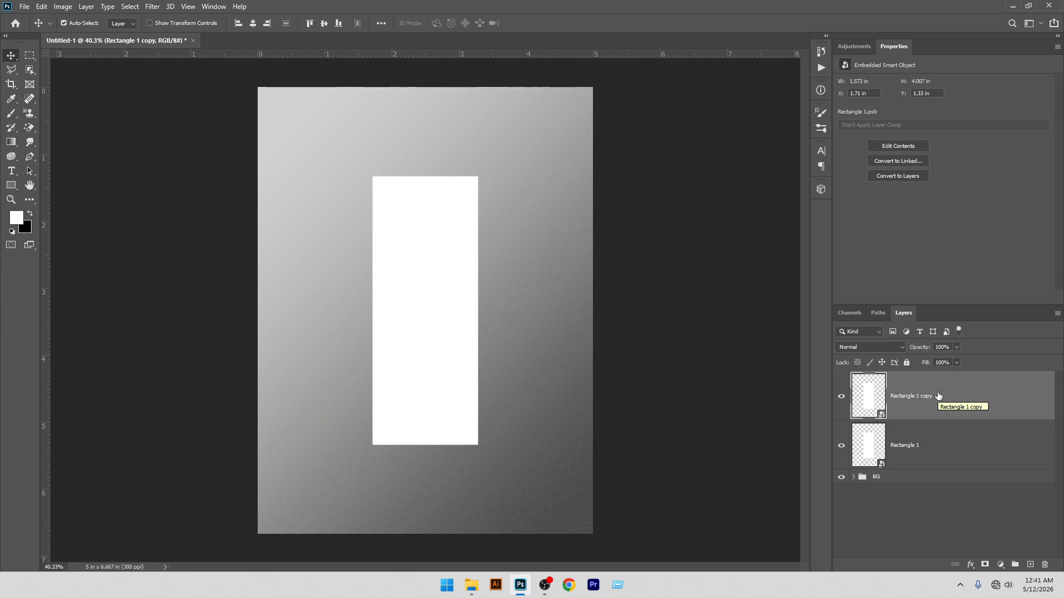
# Step: Rotate the original Rectangle 1 smart object below the copy by 180°
pyautogui.click(939, 454)
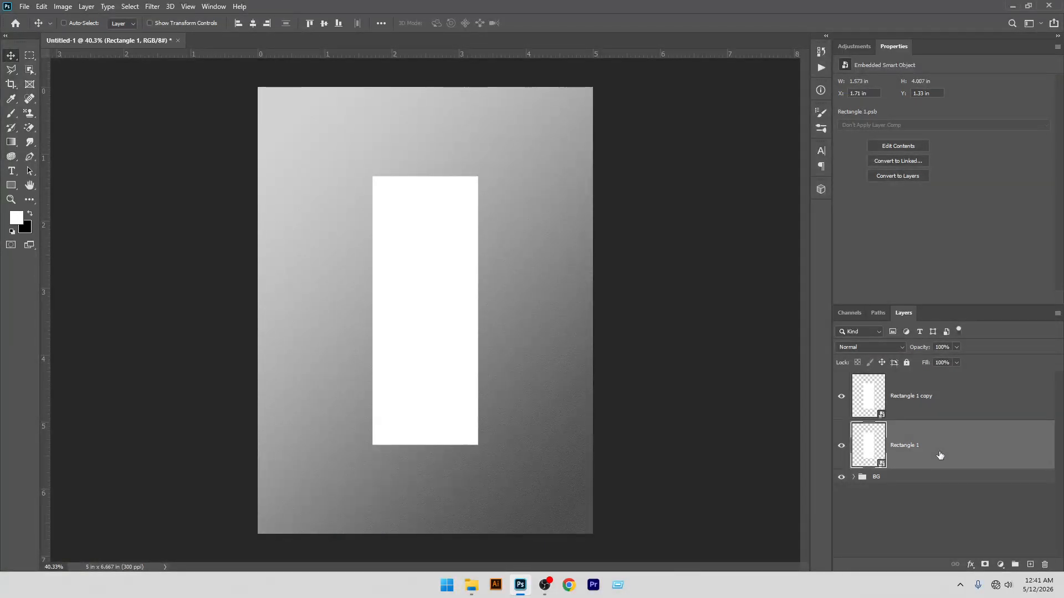
pyautogui.hotkey('ctrl', 't')
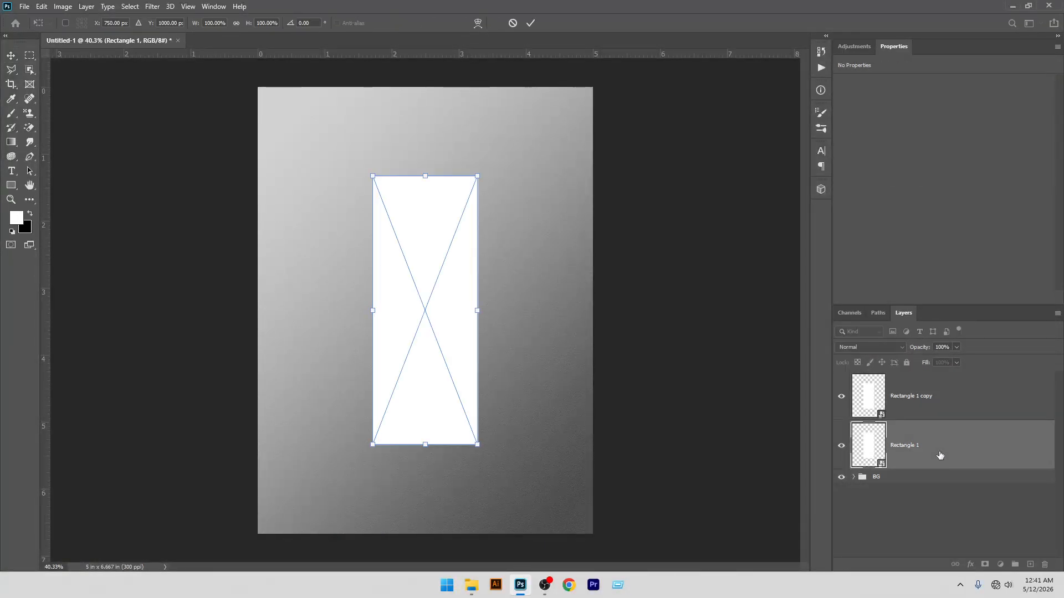
pyautogui.rightClick(442, 334)
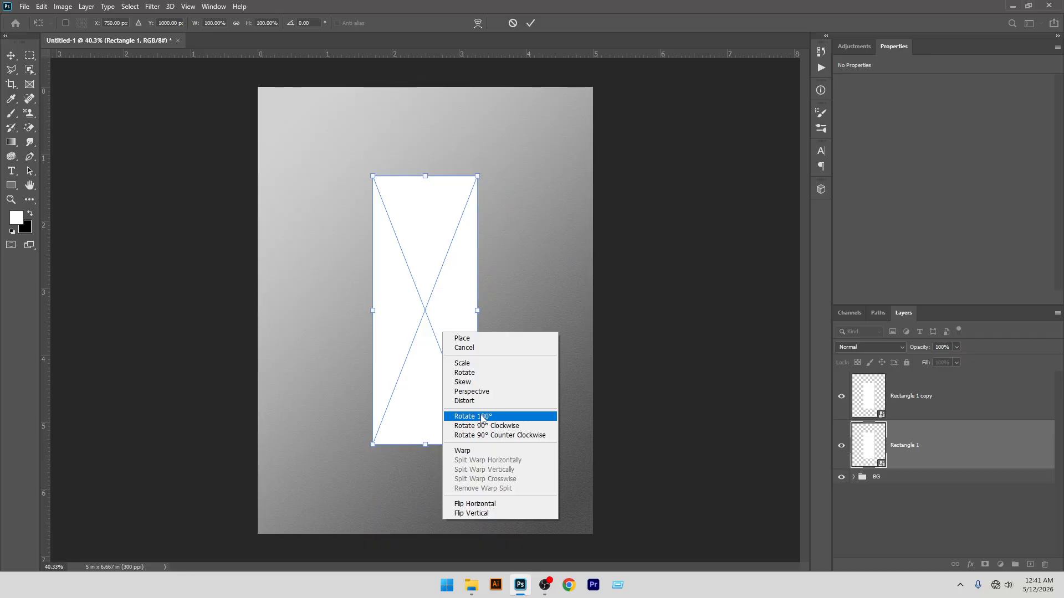
pyautogui.click(481, 418)
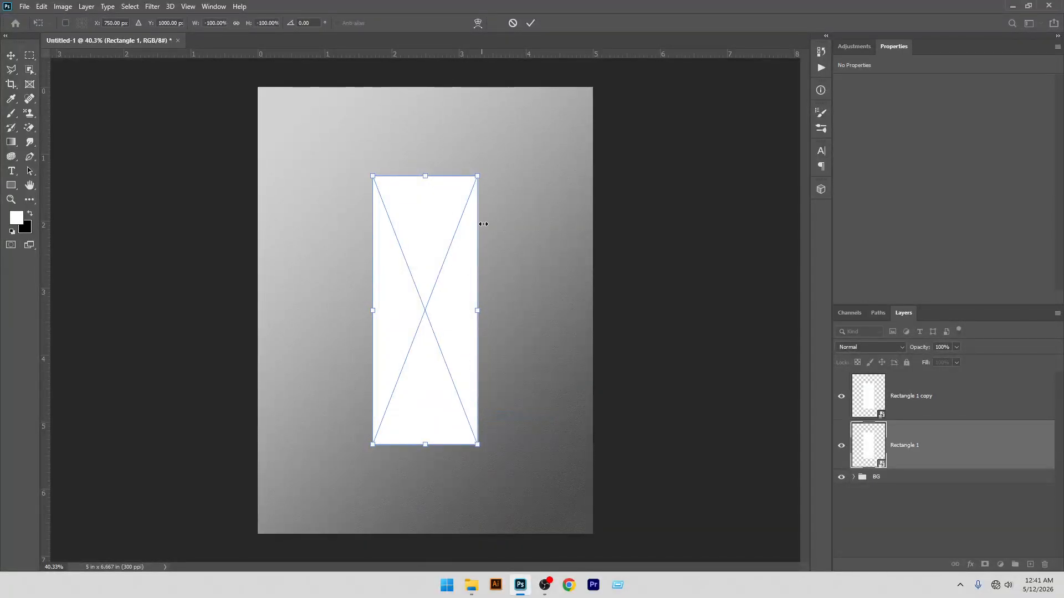
pyautogui.click(530, 23)
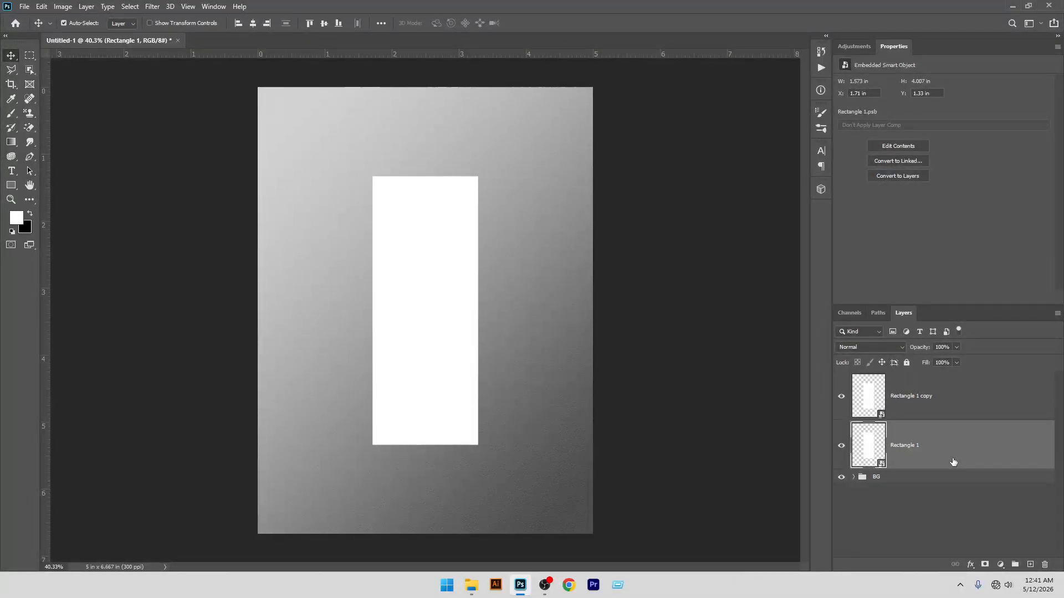
# Step: Move Rectangle 1 straight down to about Y 5.33 in, so its top edge meets the bottom edge of Rectangle 1 copy
pyautogui.hotkey('shift', 'Down')
pyautogui.hotkey('shift', 'Down')
pyautogui.hotkey('shift', 'Down')
pyautogui.hotkey('shift', 'Down')
pyautogui.hotkey('shift', 'Down')
pyautogui.hotkey('shift', 'Down')
pyautogui.hotkey('shift', 'Down')
pyautogui.hotkey('shift', 'Down')
pyautogui.hotkey('shift', 'Down')
pyautogui.hotkey('shift', 'Down')
pyautogui.hotkey('shift', 'Down')
pyautogui.hotkey('shift', 'Down')
pyautogui.hotkey('shift', 'Down')
pyautogui.hotkey('shift', 'Down')
pyautogui.hotkey('shift', 'Down')
pyautogui.hotkey('shift', 'Down')
pyautogui.hotkey('shift', 'Down')
pyautogui.hotkey('shift', 'Down')
pyautogui.hotkey('shift', 'Down')
pyautogui.hotkey('shift', 'Down')
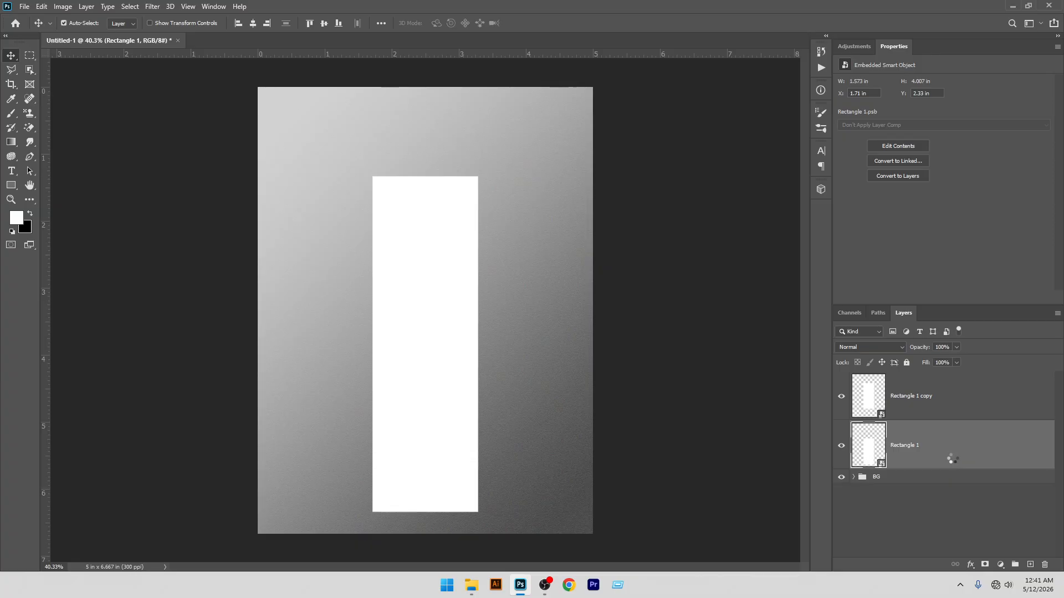
pyautogui.hotkey('shift', 'Down')
pyautogui.hotkey('shift', 'Down')
pyautogui.hotkey('shift', 'Down')
pyautogui.hotkey('shift', 'Down')
pyautogui.hotkey('shift', 'Down')
pyautogui.hotkey('shift', 'Down')
pyautogui.hotkey('shift', 'Down')
pyautogui.hotkey('shift', 'Down')
pyautogui.hotkey('shift', 'Down')
pyautogui.hotkey('shift', 'Down')
pyautogui.hotkey('shift', 'Down')
pyautogui.hotkey('shift', 'Down')
pyautogui.hotkey('shift', 'Down')
pyautogui.hotkey('shift', 'Down')
pyautogui.hotkey('shift', 'Down')
pyautogui.hotkey('shift', 'Down')
pyautogui.hotkey('shift', 'Down')
pyautogui.hotkey('shift', 'Down')
pyautogui.hotkey('shift', 'Down')
pyautogui.hotkey('shift', 'Down')
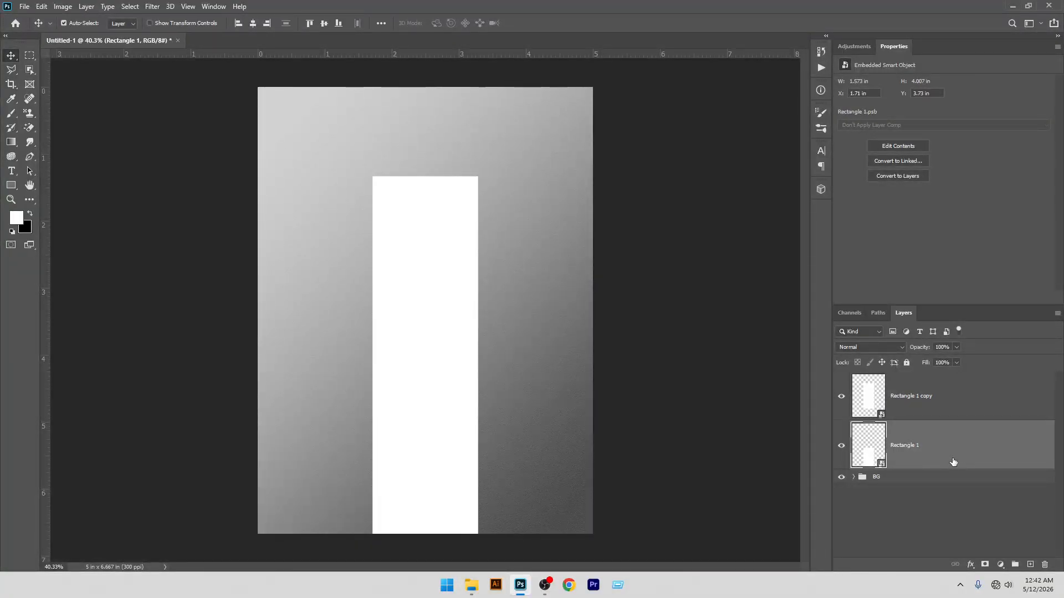
pyautogui.hotkey('shift', 'Down')
pyautogui.hotkey('shift', 'Down')
pyautogui.hotkey('shift', 'Down')
pyautogui.hotkey('shift', 'Down')
pyautogui.hotkey('shift', 'Down')
pyautogui.hotkey('shift', 'Down')
pyautogui.hotkey('shift', 'Down')
pyautogui.hotkey('shift', 'Down')
pyautogui.hotkey('shift', 'Down')
pyautogui.hotkey('shift', 'Down')
pyautogui.hotkey('shift', 'Down')
pyautogui.hotkey('shift', 'Down')
pyautogui.hotkey('shift', 'Down')
pyautogui.hotkey('shift', 'Down')
pyautogui.hotkey('shift', 'Down')
pyautogui.hotkey('shift', 'Down')
pyautogui.hotkey('shift', 'Down')
pyautogui.hotkey('shift', 'Down')
pyautogui.hotkey('shift', 'Down')
pyautogui.hotkey('shift', 'Down')
pyautogui.hotkey('shift', 'Down')
pyautogui.hotkey('shift', 'Down')
pyautogui.hotkey('shift', 'Down')
pyautogui.hotkey('shift', 'Down')
pyautogui.hotkey('shift', 'Down')
pyautogui.hotkey('shift', 'Down')
pyautogui.hotkey('shift', 'Down')
pyautogui.hotkey('shift', 'Down')
pyautogui.hotkey('shift', 'Down')
pyautogui.hotkey('shift', 'Down')
pyautogui.hotkey('shift', 'Down')
pyautogui.hotkey('shift', 'Down')
pyautogui.hotkey('shift', 'Down')
pyautogui.hotkey('shift', 'Down')
pyautogui.hotkey('shift', 'Down')
pyautogui.hotkey('shift', 'Down')
pyautogui.hotkey('shift', 'Down')
pyautogui.hotkey('shift', 'Down')
pyautogui.hotkey('shift', 'Down')
pyautogui.hotkey('shift', 'Down')
pyautogui.hotkey('shift', 'Down')
pyautogui.hotkey('shift', 'Down')
pyautogui.hotkey('shift', 'Down')
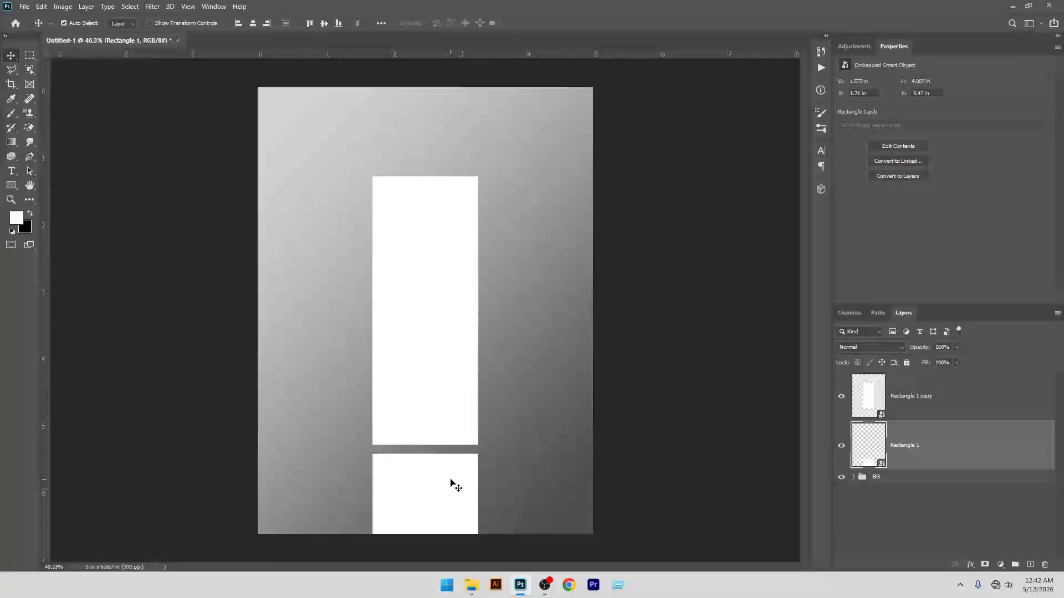
pyautogui.hotkey('shift', 'Up')
pyautogui.hotkey('shift', 'Up')
pyautogui.hotkey('shift', 'Up')
pyautogui.hotkey('shift', 'Up')
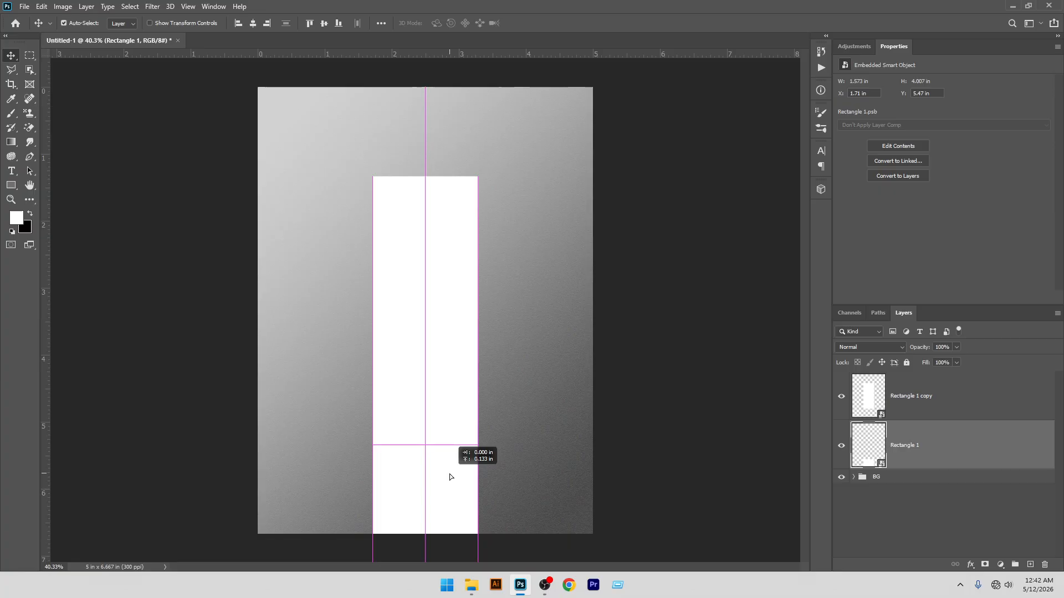
# Step: Shorten Rectangle 1 to about 68% of its height with Free Transform, keeping its top edge in place
pyautogui.scroll(-2, 454, 468)
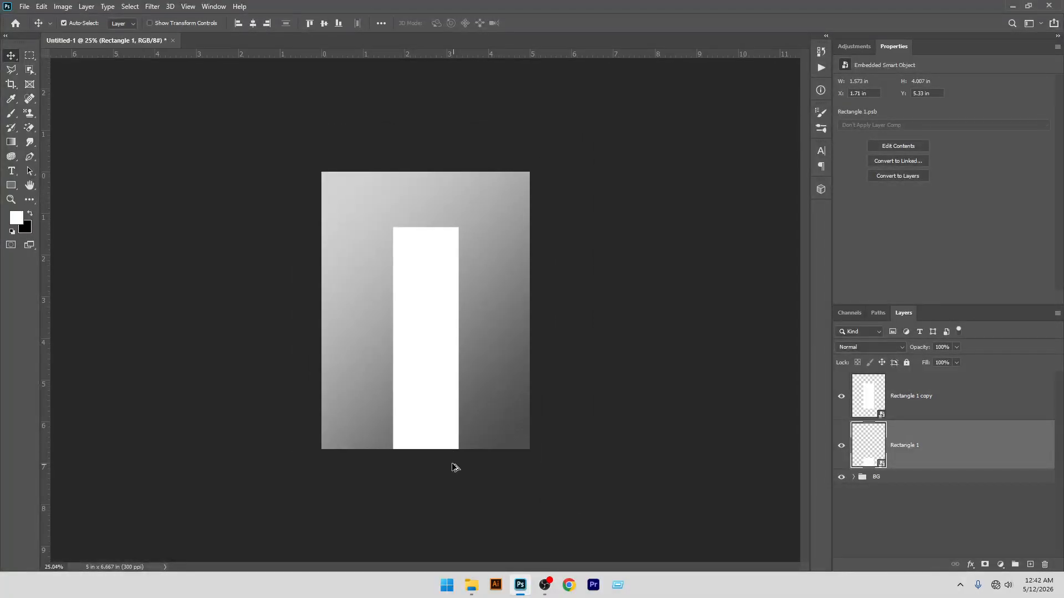
pyautogui.hotkey('ctrl', 't')
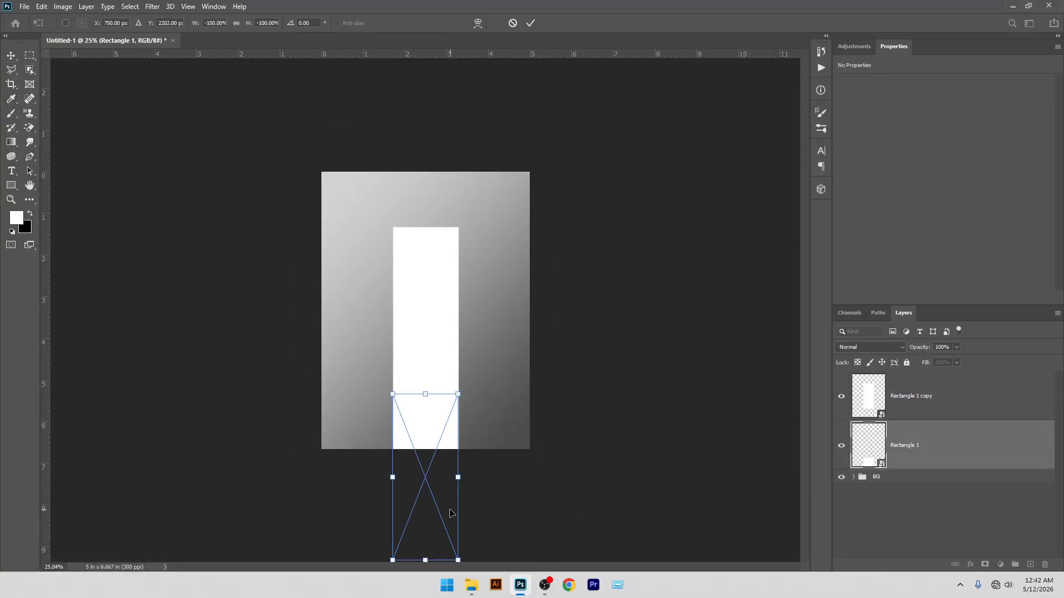
pyautogui.scroll(-1, 454, 511)
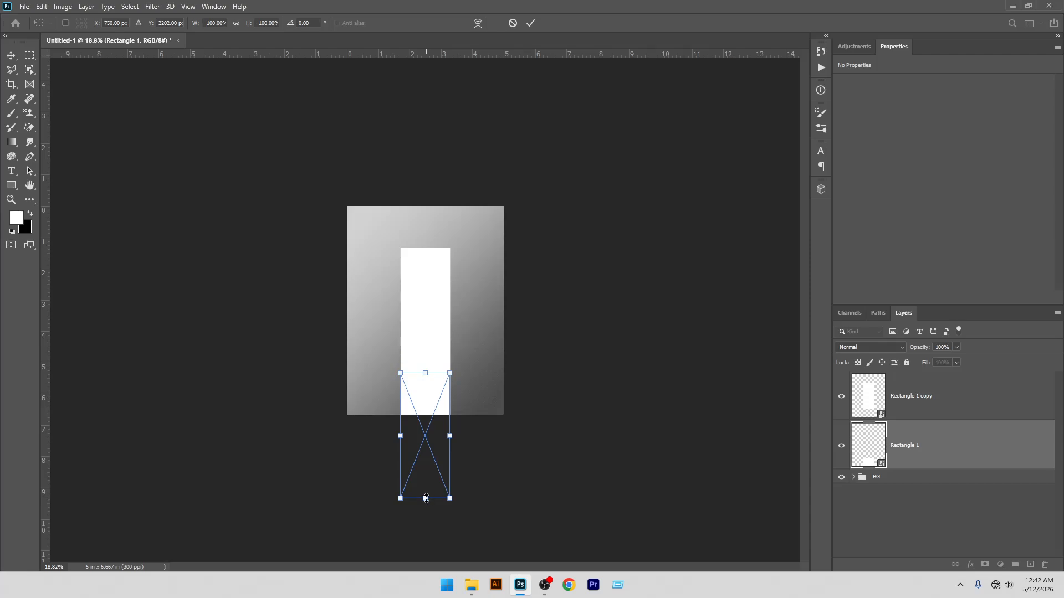
pyautogui.moveTo(425, 498); pyautogui.dragTo(428, 459)
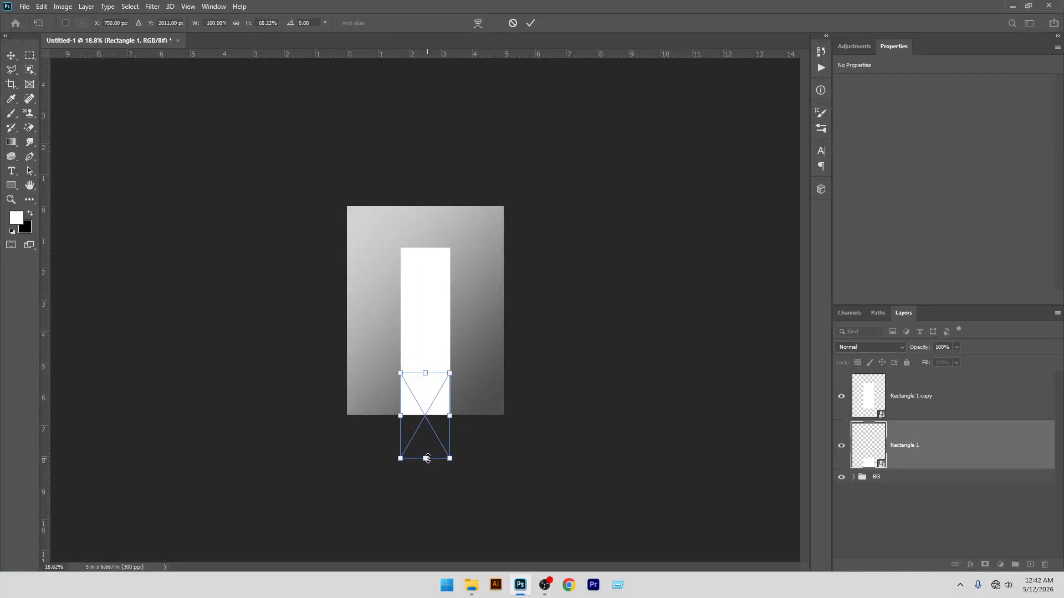
# Step: Distort Rectangle 1 by shifting its two lower corners rightward and slightly up, forming a slanted shape about 3.58 × 2.38 in
pyautogui.rightClick(434, 416)
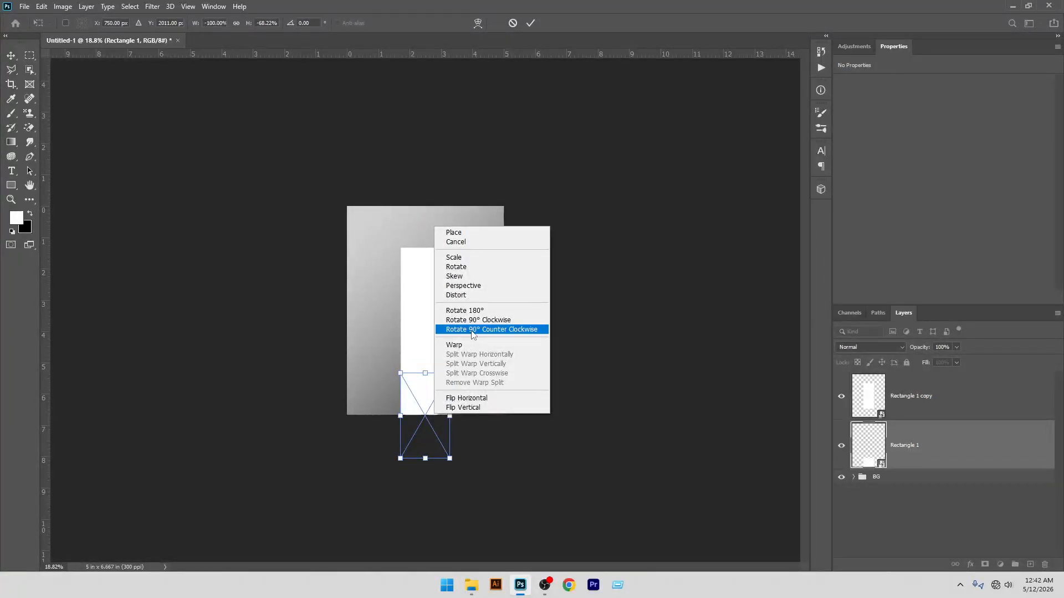
pyautogui.click(460, 295)
pyautogui.scroll(3, 424, 430)
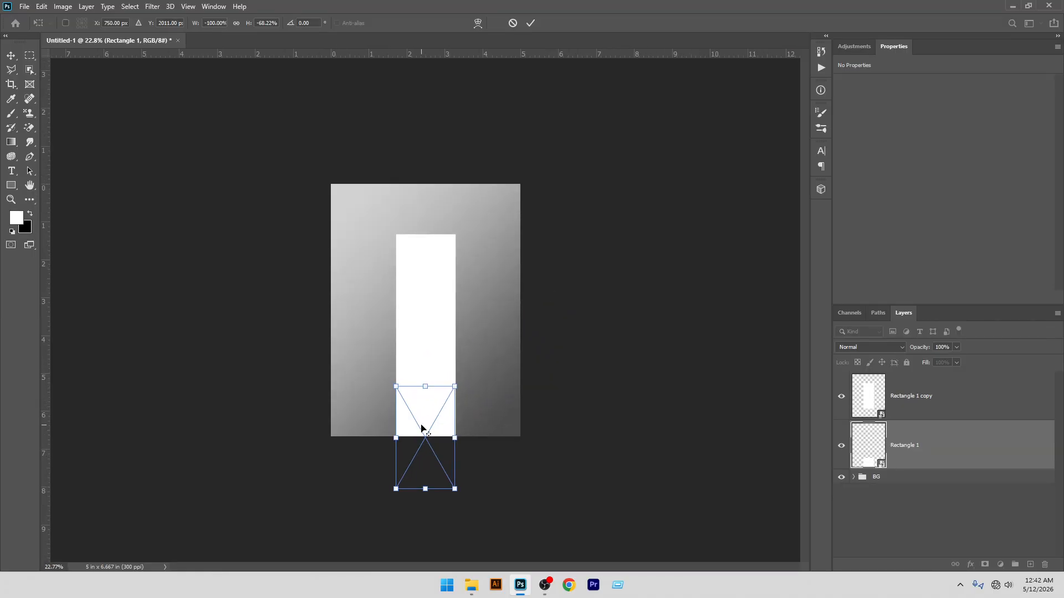
pyautogui.moveTo(461, 527); pyautogui.dragTo(546, 510)
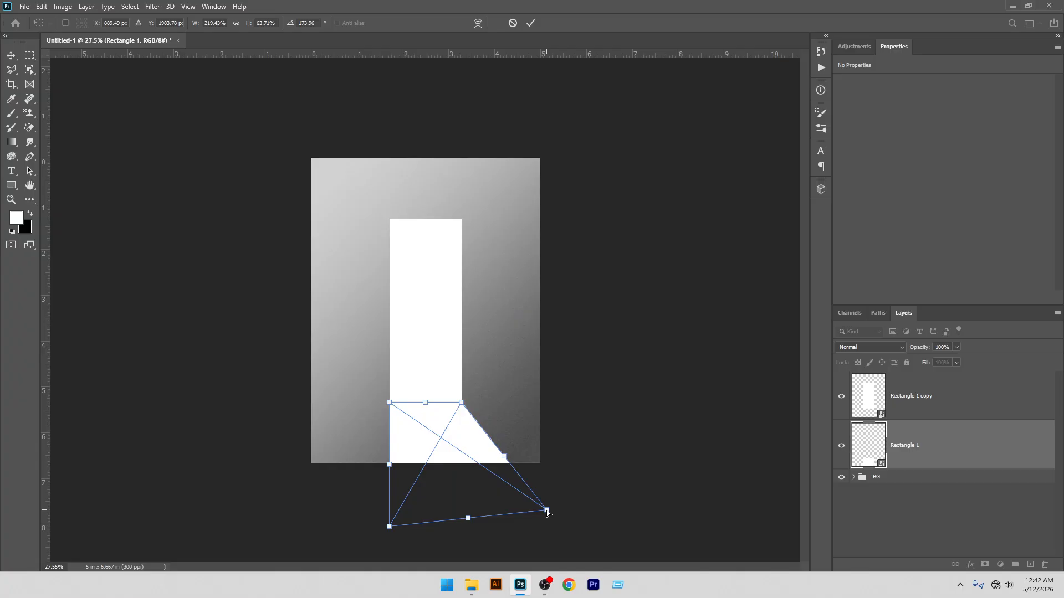
pyautogui.moveTo(389, 527); pyautogui.dragTo(443, 515)
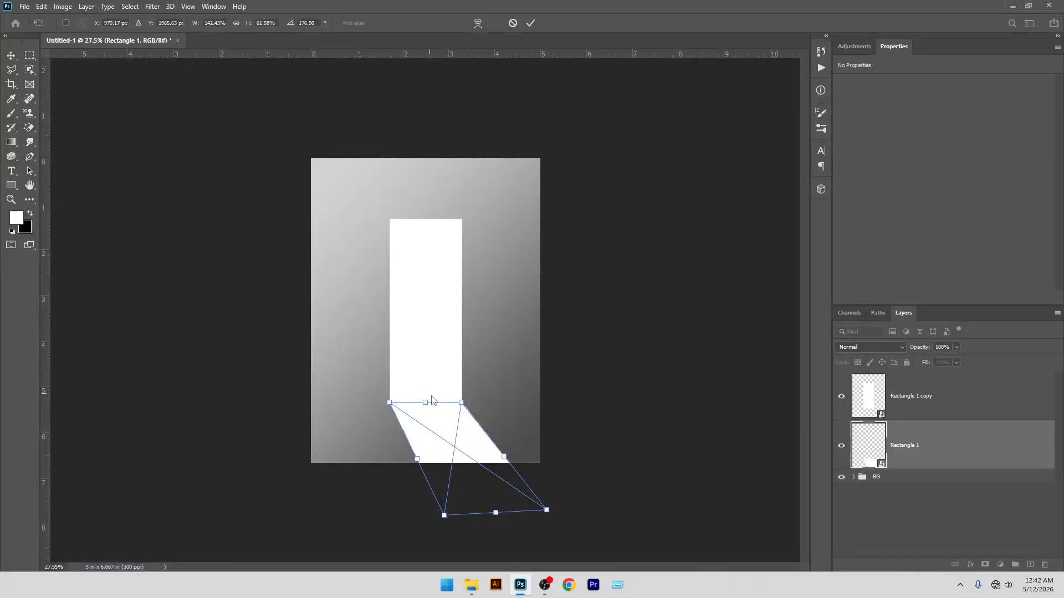
pyautogui.moveTo(547, 515); pyautogui.dragTo(554, 497)
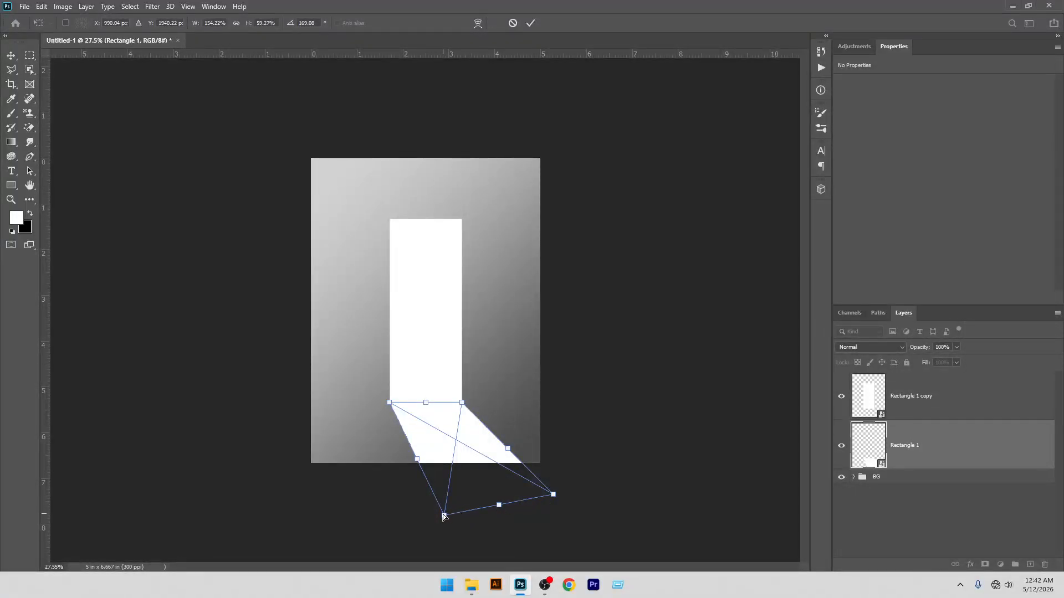
pyautogui.moveTo(444, 515); pyautogui.dragTo(464, 514)
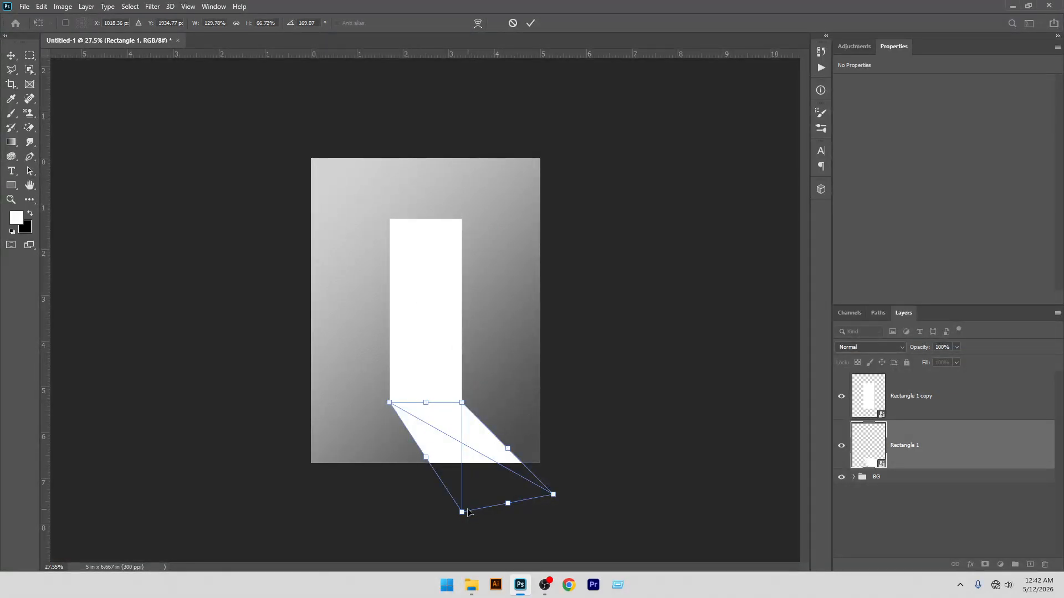
pyautogui.moveTo(465, 515); pyautogui.dragTo(470, 514)
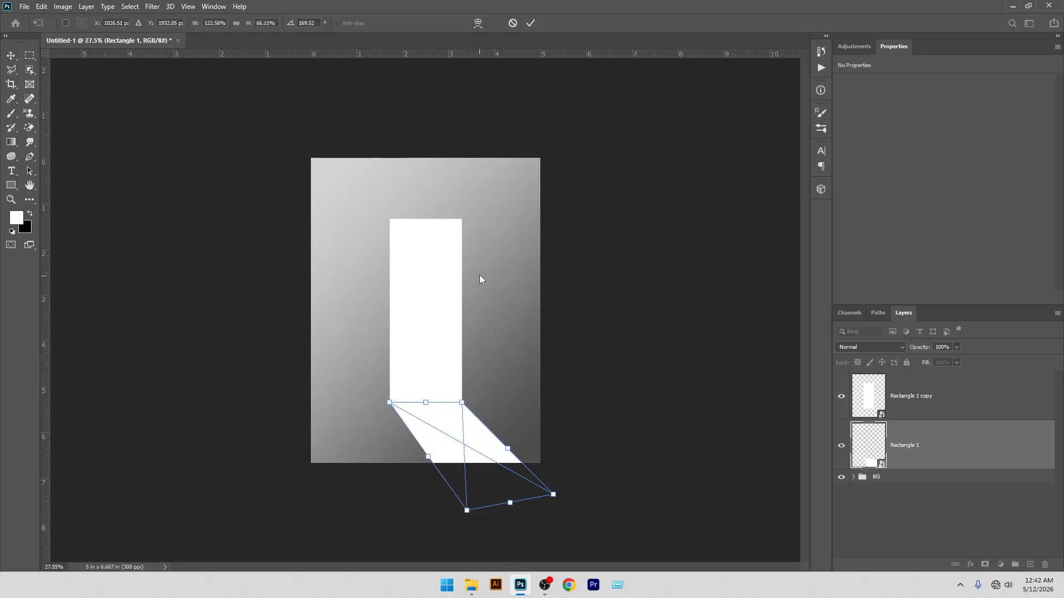
pyautogui.click(530, 24)
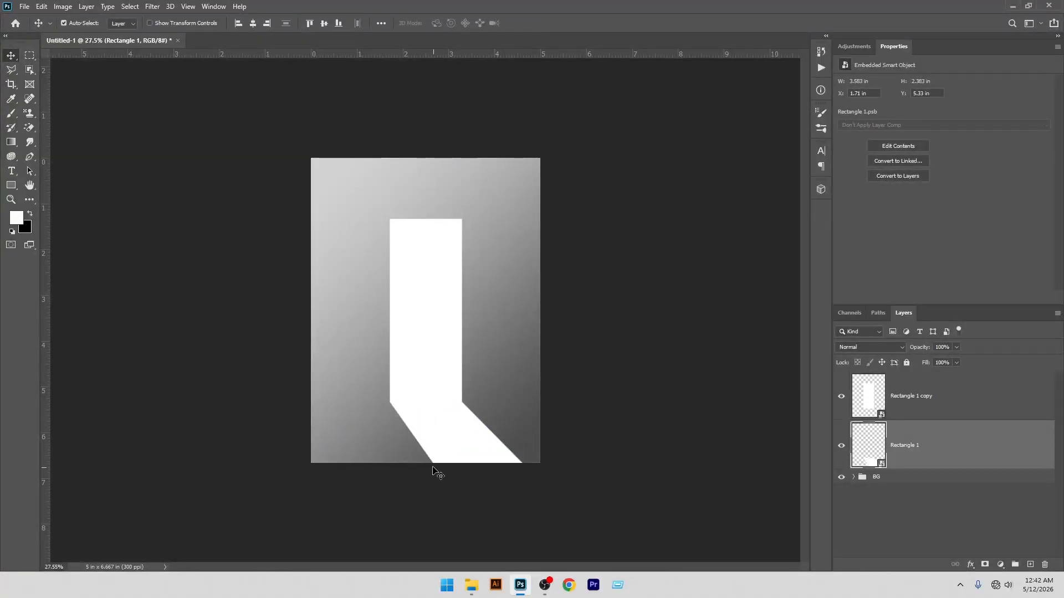
# Step: Reduce the fill opacity of the slanted Rectangle 1 layer to 10% in its blending options
pyautogui.doubleClick(959, 453)
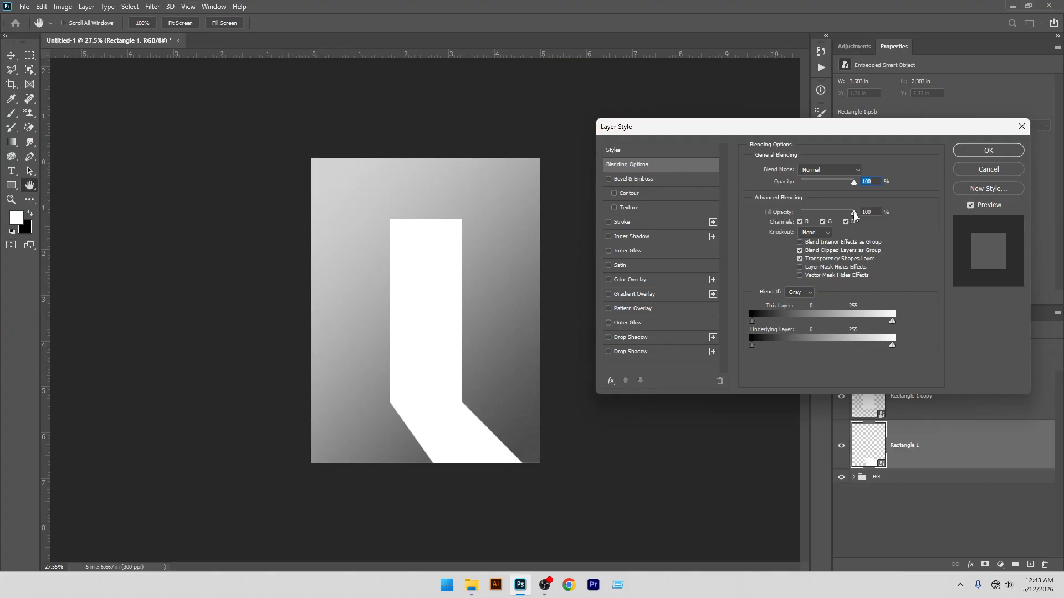
pyautogui.moveTo(853, 214); pyautogui.dragTo(808, 216)
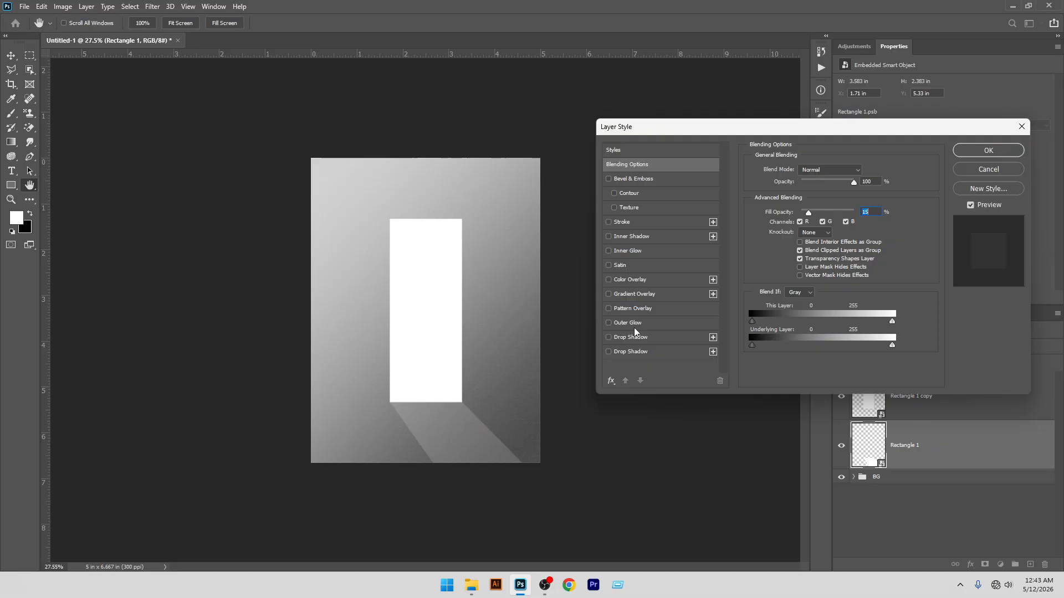
pyautogui.moveTo(807, 217); pyautogui.dragTo(806, 217)
pyautogui.click(974, 153)
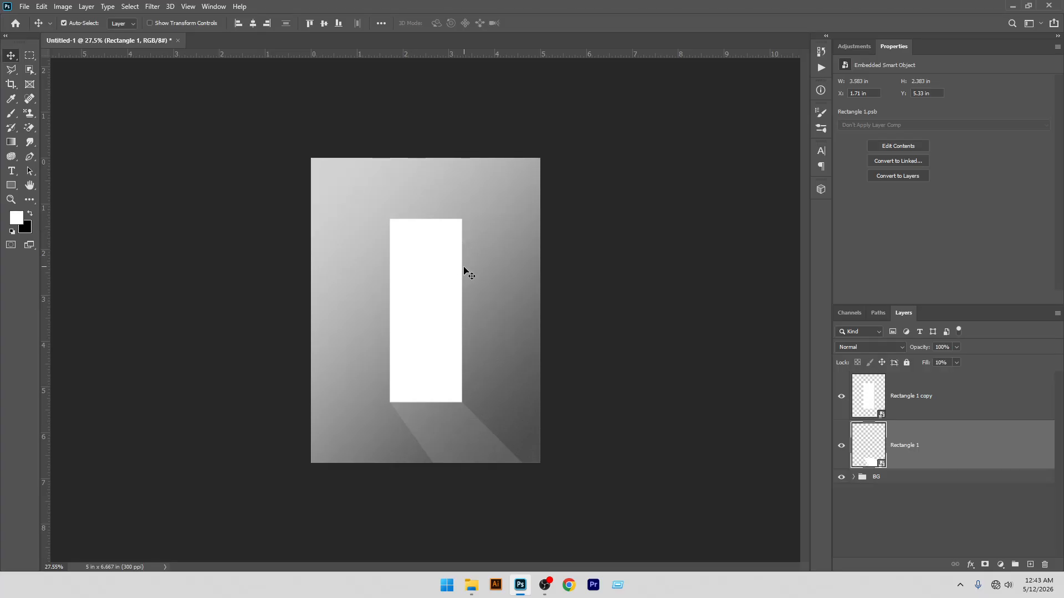
# Step: Add a black Multiply drop shadow to Rectangle 1 copy with 61% opacity, 169° angle, 14 px distance, 6% spread and 21 px size
pyautogui.click(428, 277)
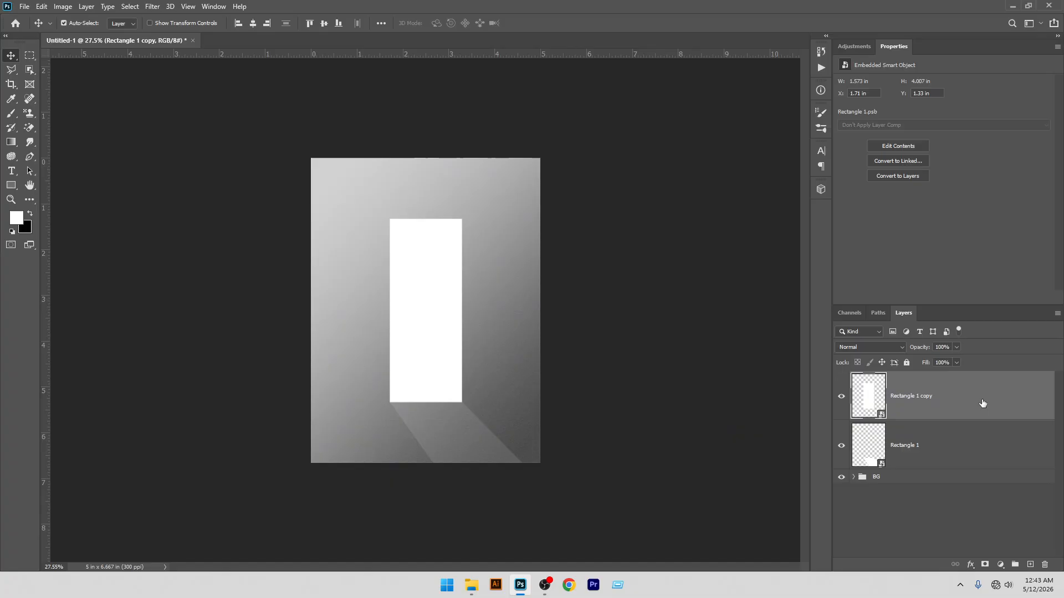
pyautogui.doubleClick(982, 402)
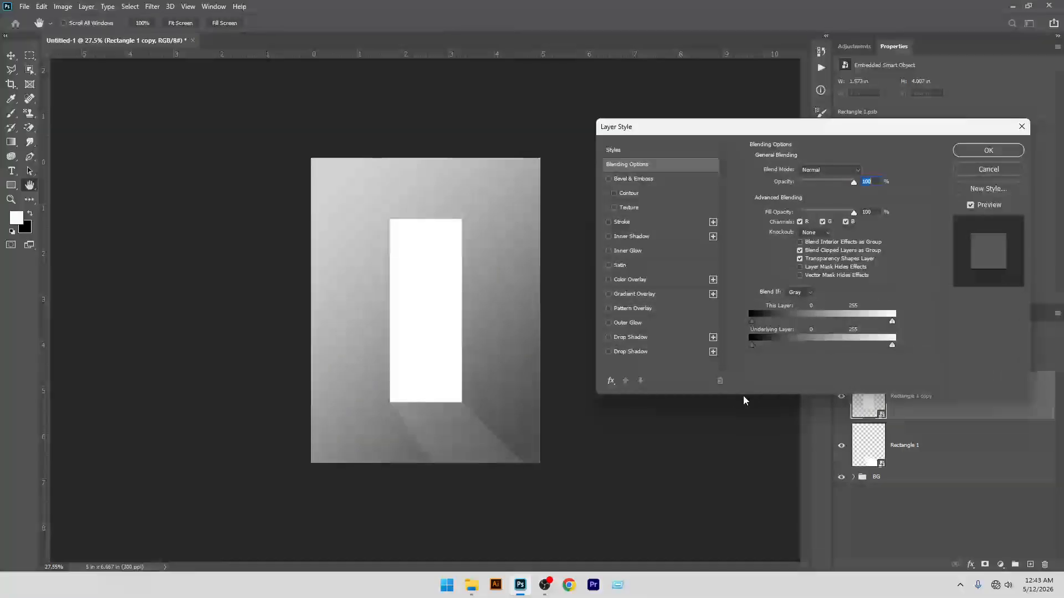
pyautogui.click(632, 351)
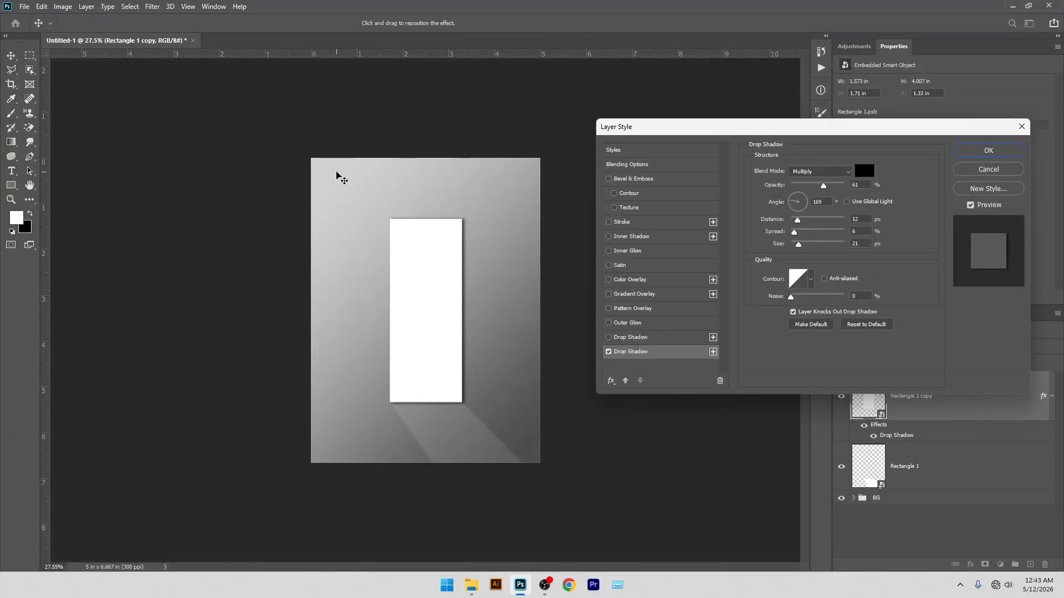
pyautogui.press('alt')
pyautogui.scroll(3, 428, 328)
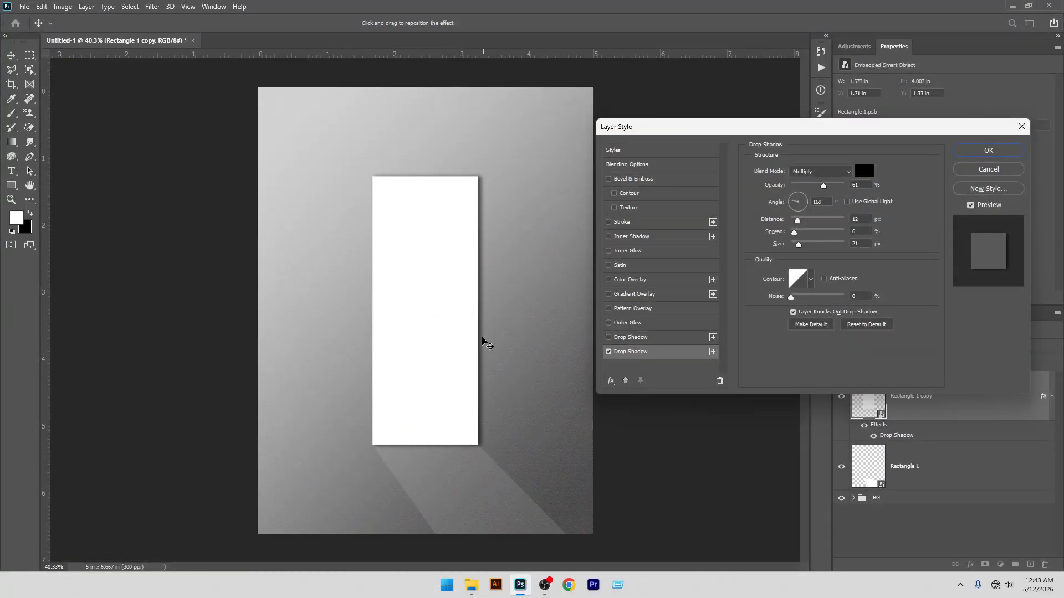
pyautogui.moveTo(482, 339); pyautogui.dragTo(484, 341)
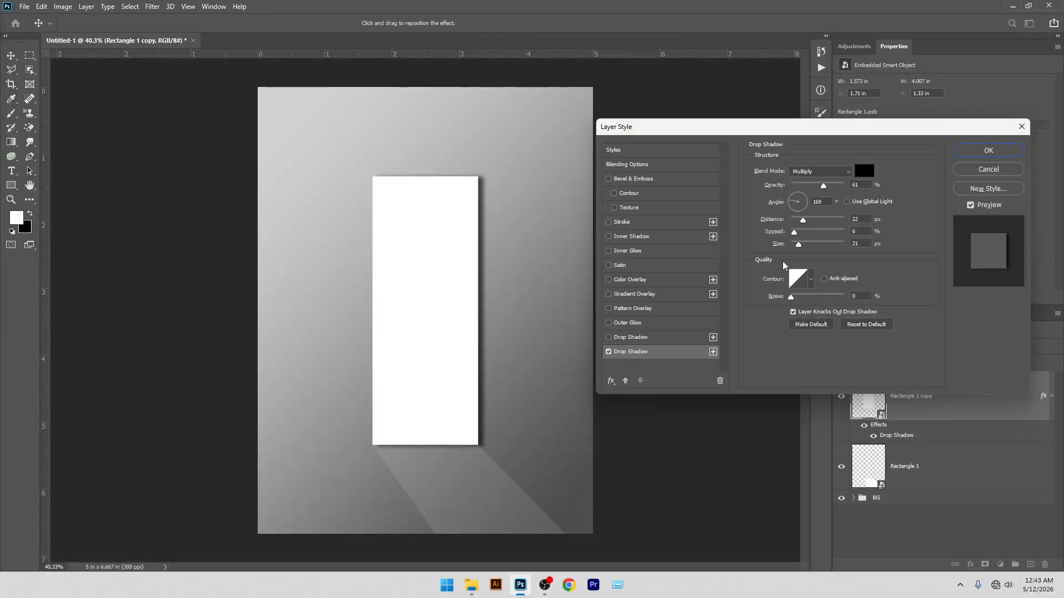
pyautogui.moveTo(804, 222); pyautogui.dragTo(798, 221)
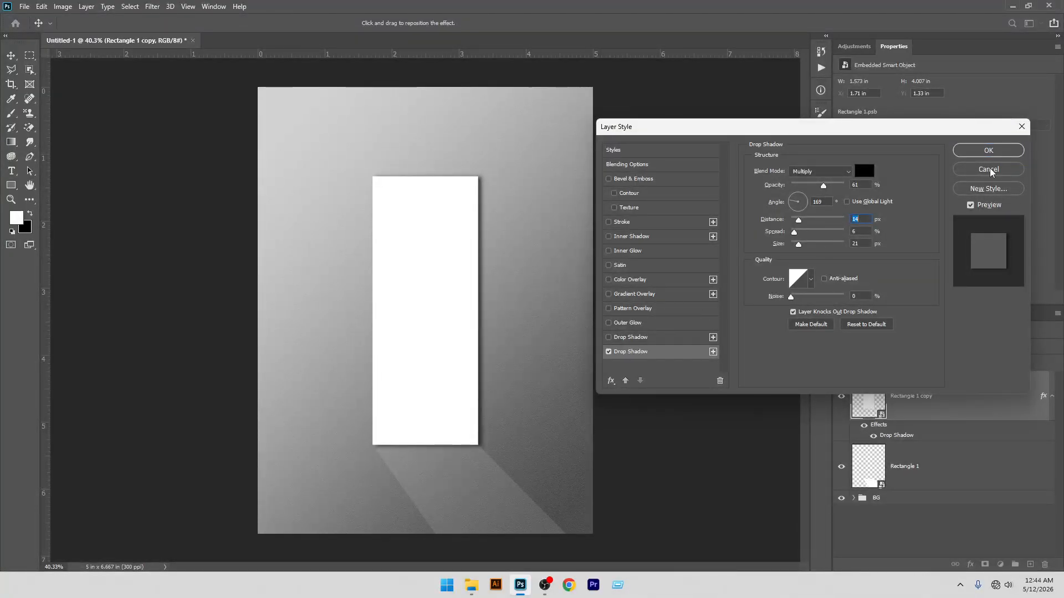
pyautogui.click(986, 151)
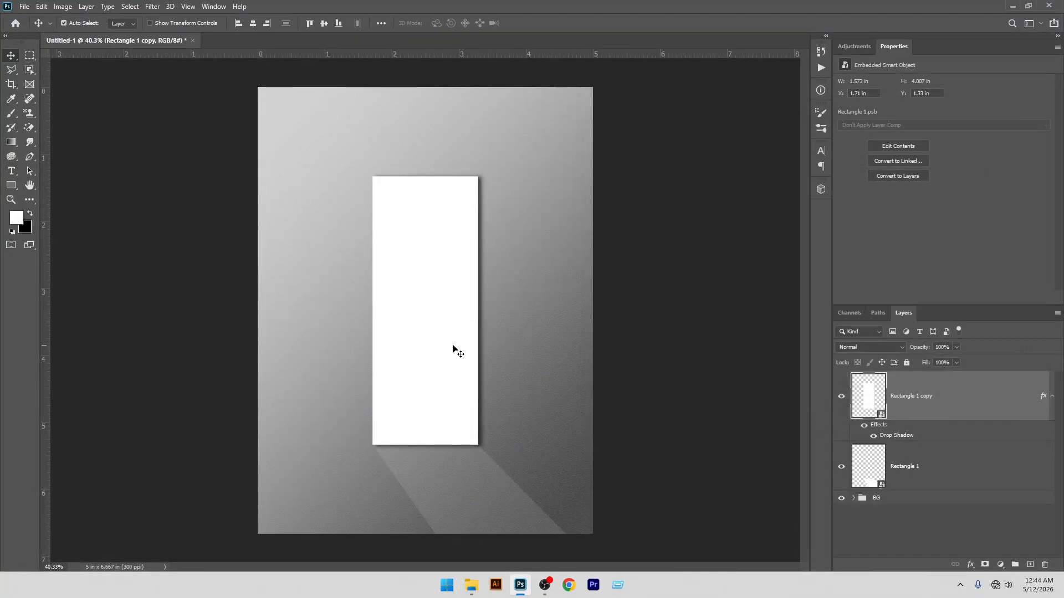
# Step: Rename the Rectangle 1 layer as Reflection and the Rectangle 1 copy layer as Design
pyautogui.hotkey('ctrl', '-')
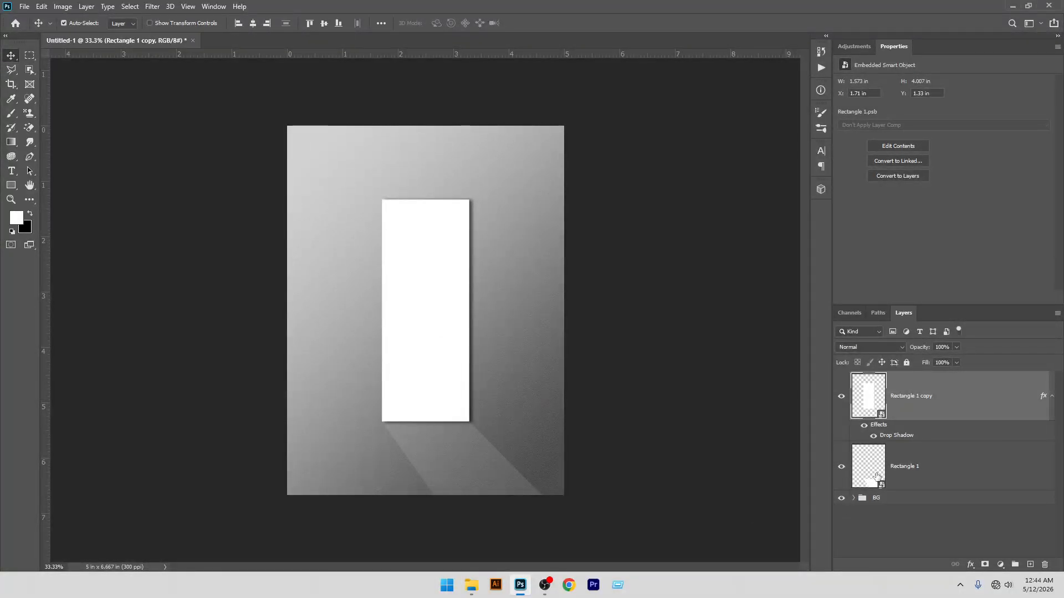
pyautogui.doubleClick(899, 472)
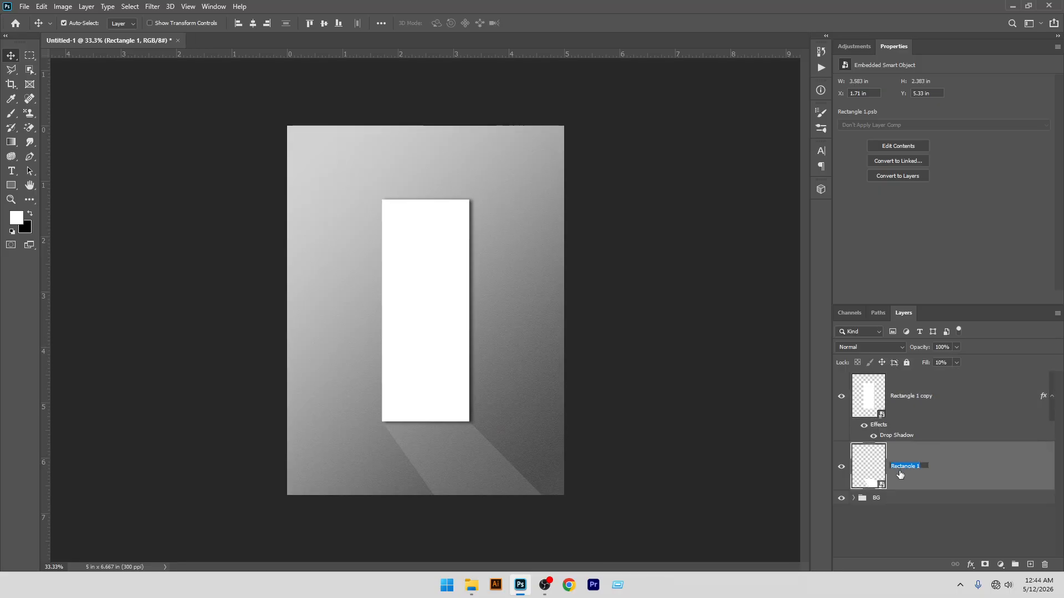
pyautogui.write('Reflect')
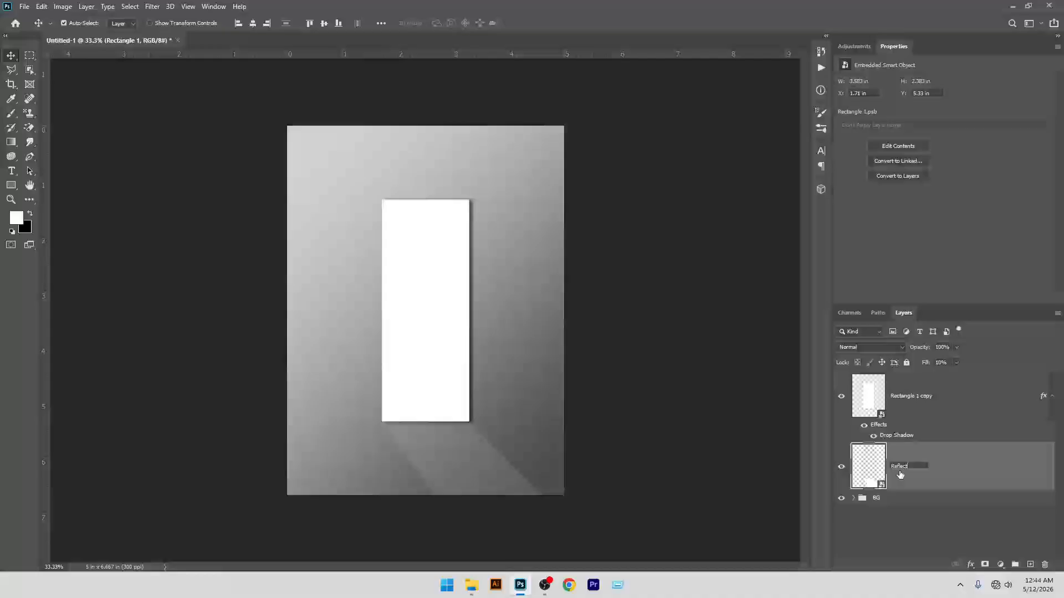
pyautogui.write('ion')
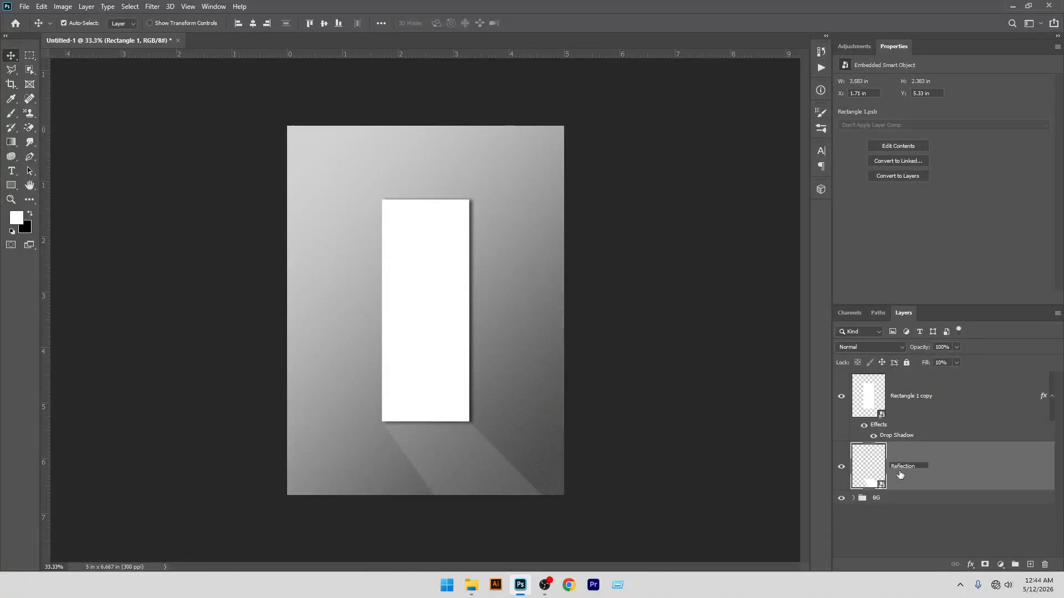
pyautogui.press('Return')
pyautogui.doubleClick(920, 396)
pyautogui.write('Des')
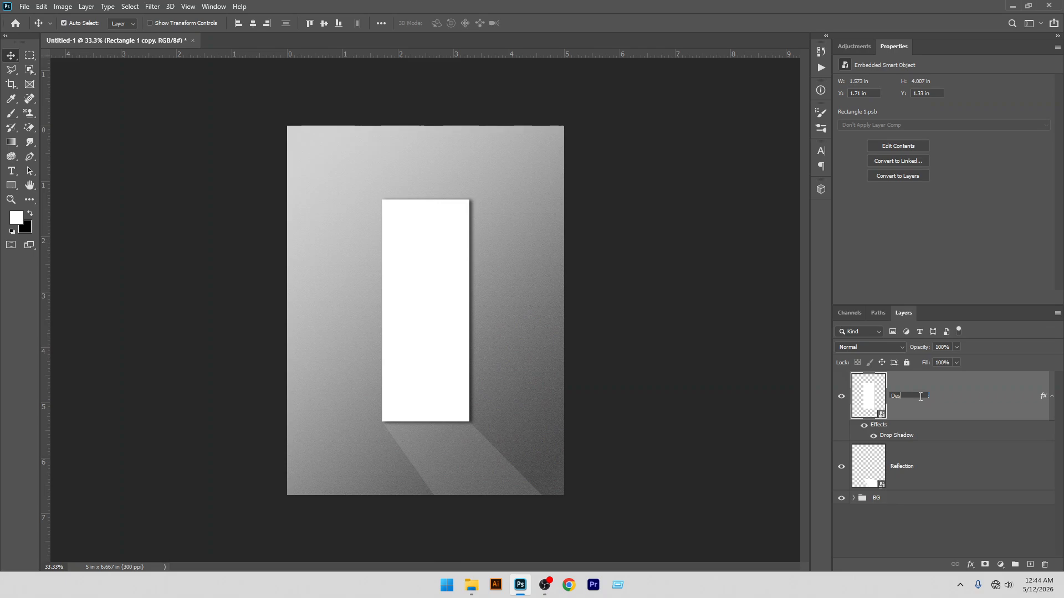
pyautogui.write('ign')
pyautogui.press('Return')
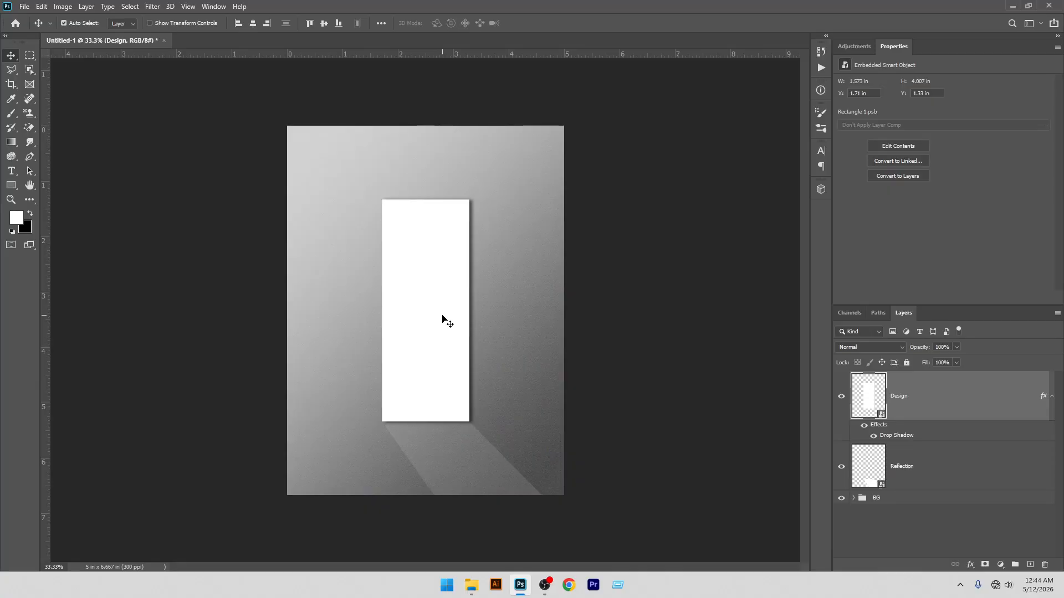
# Step: Open the Design smart object's contents and place the banner image 1 from the Desktop folder into it
pyautogui.doubleClick(871, 409)
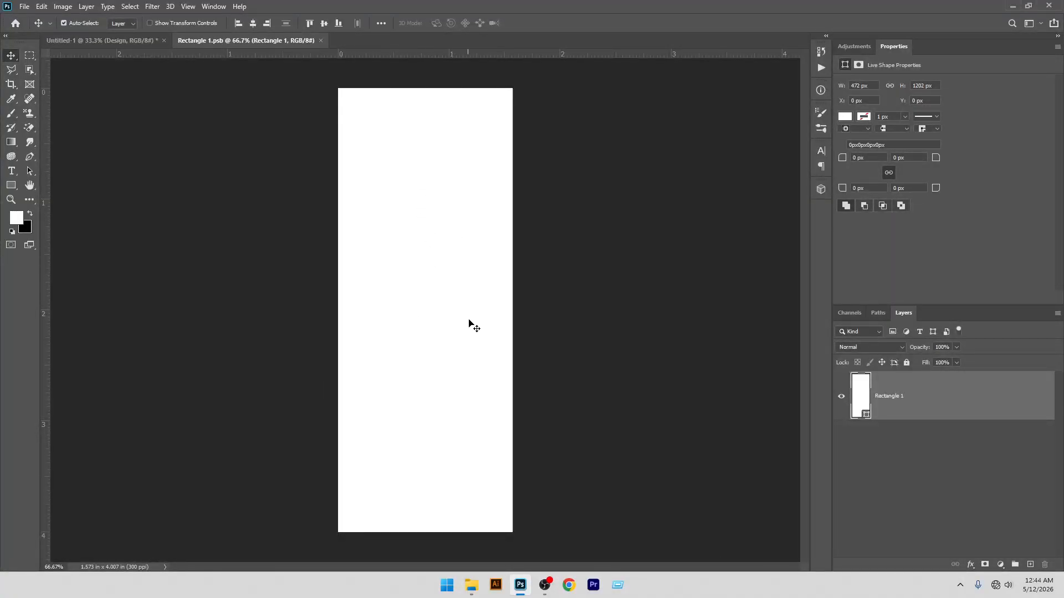
pyautogui.click(473, 587)
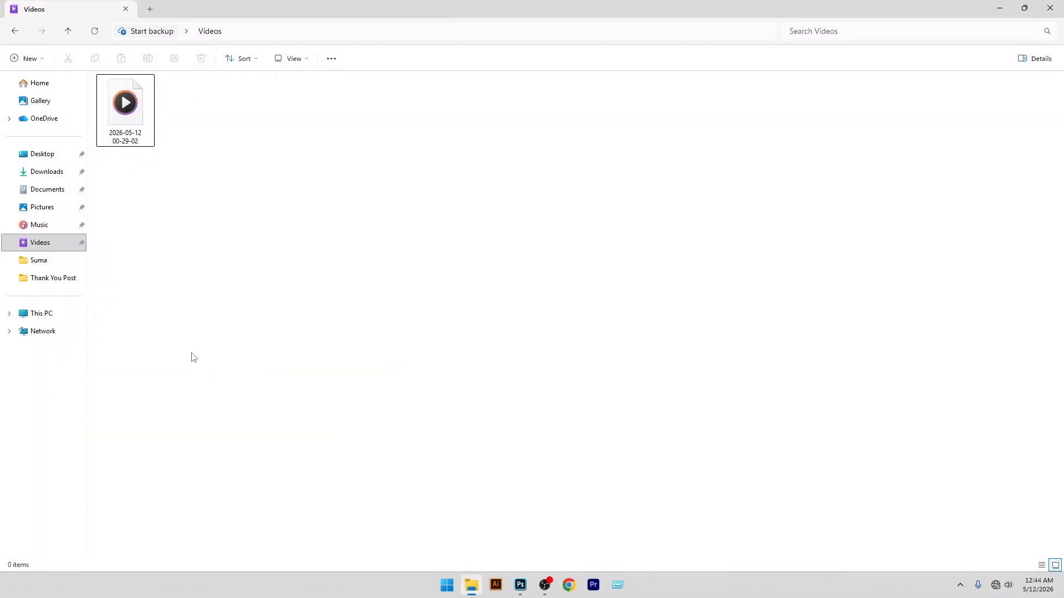
pyautogui.click(78, 156)
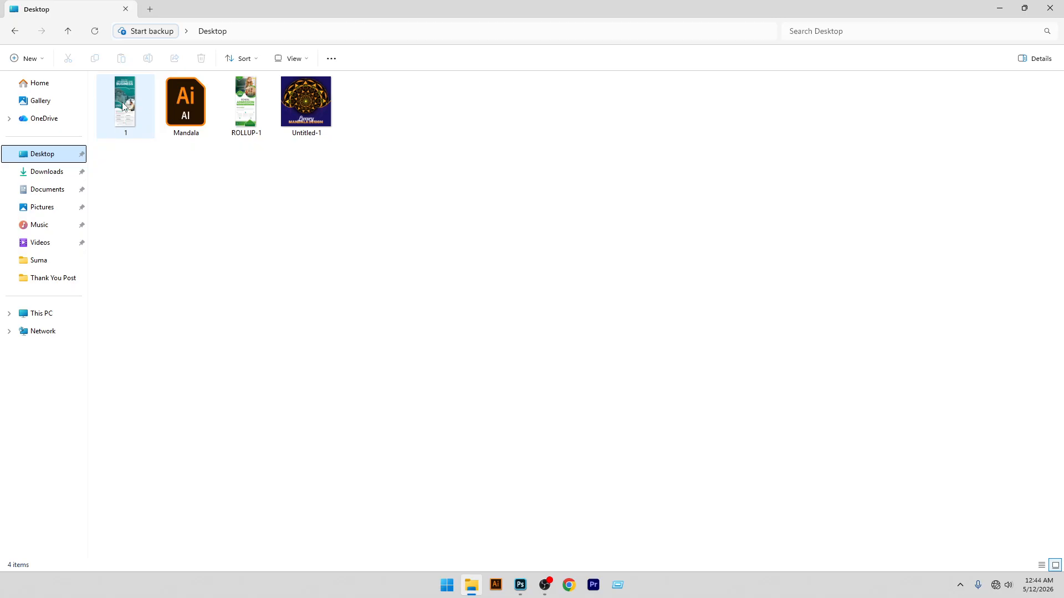
pyautogui.moveTo(123, 106); pyautogui.dragTo(454, 376)
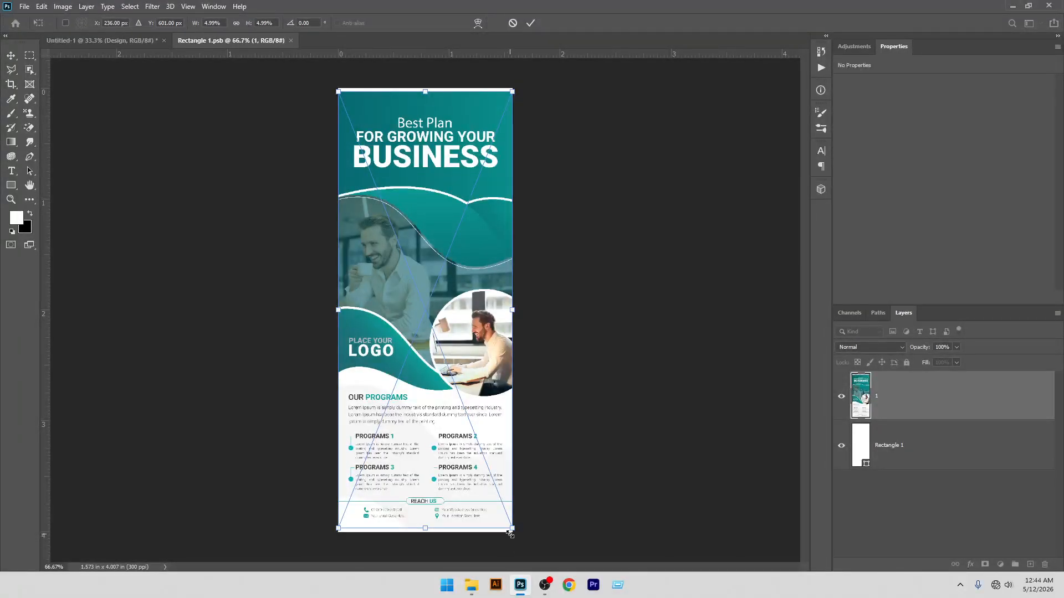
# Step: Enlarge the placed banner to about 1.63 × 4.09 in so it covers the canvas, and save and close the smart object
pyautogui.moveTo(511, 530); pyautogui.dragTo(519, 538)
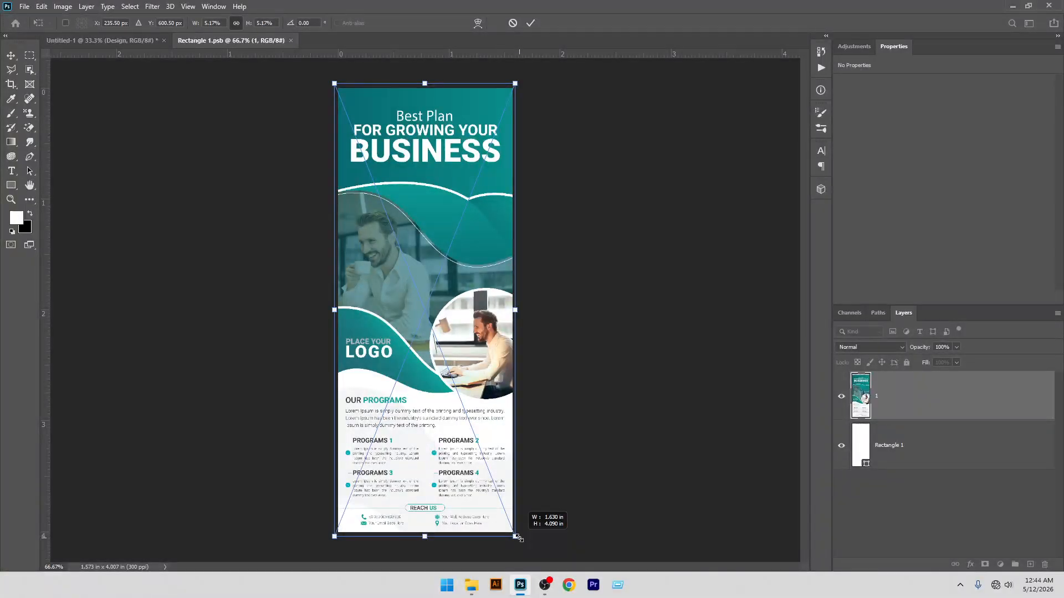
pyautogui.click(530, 23)
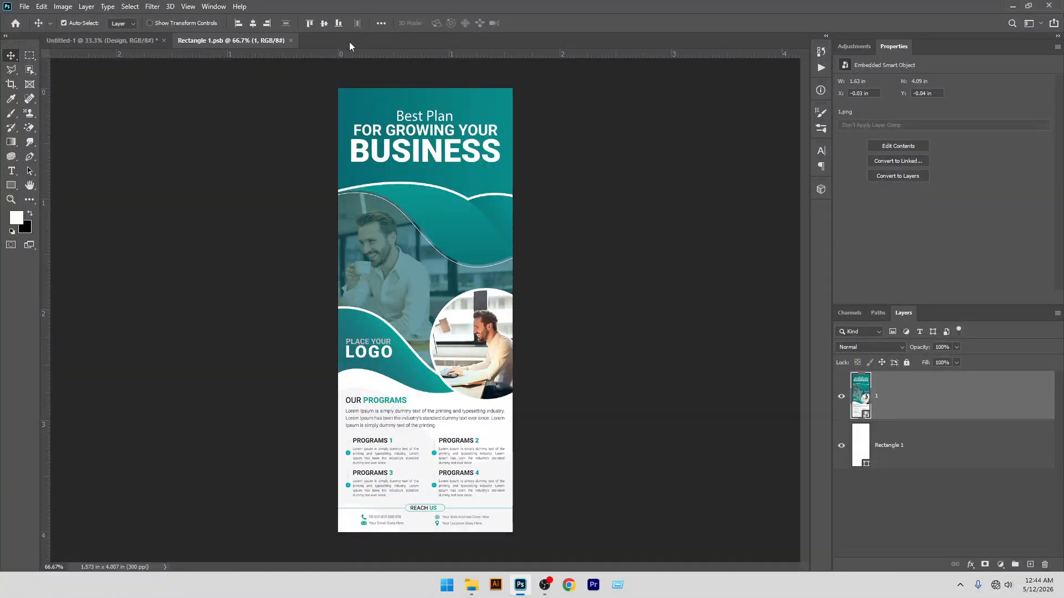
pyautogui.click(291, 40)
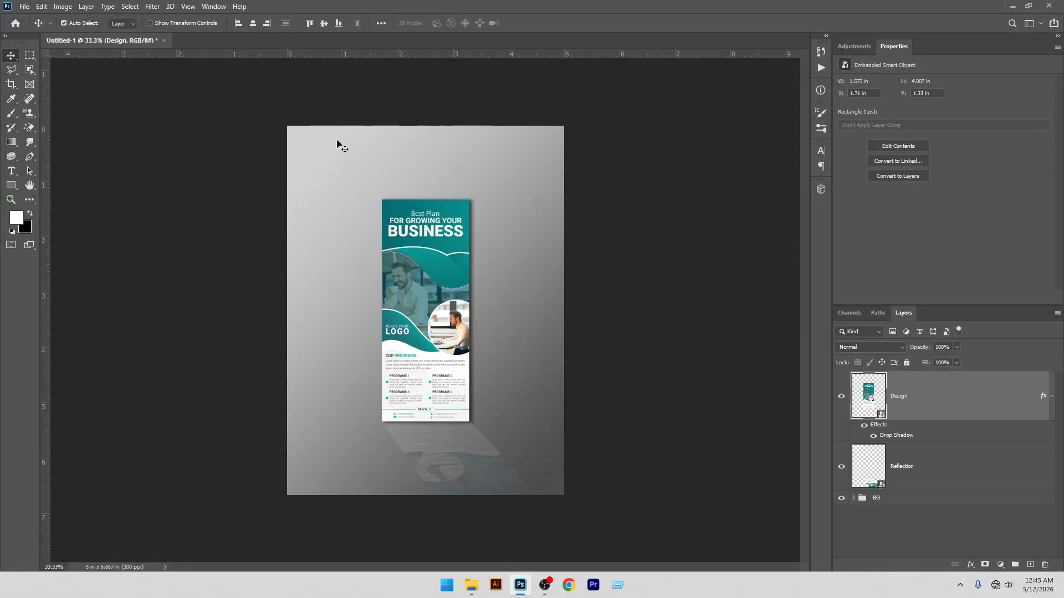
# Step: Set the Reflection layer's fill opacity to 15% in its blending options
pyautogui.scroll(1, 437, 416)
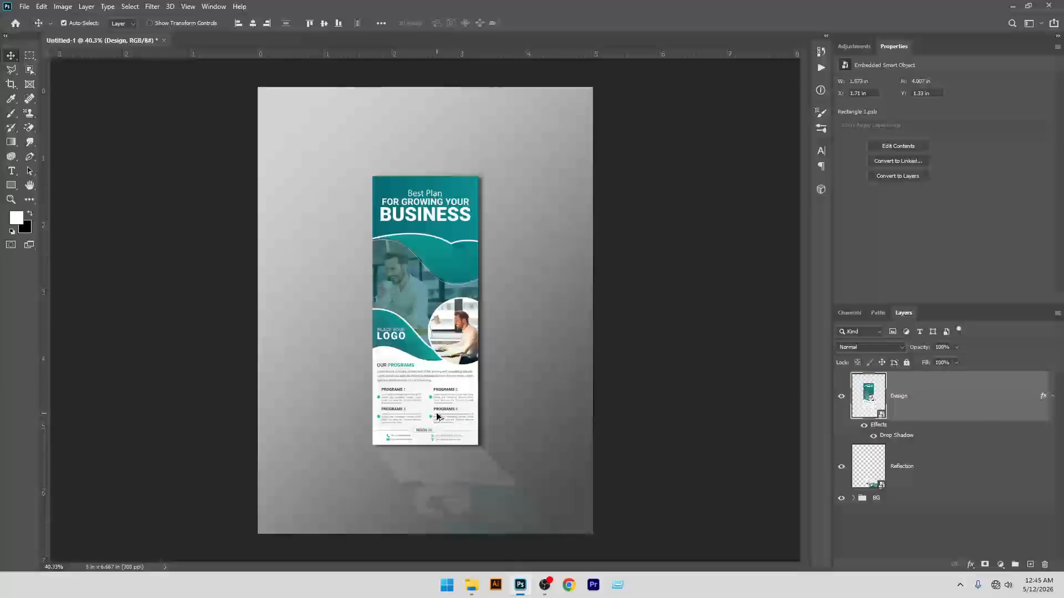
pyautogui.scroll(1, 437, 417)
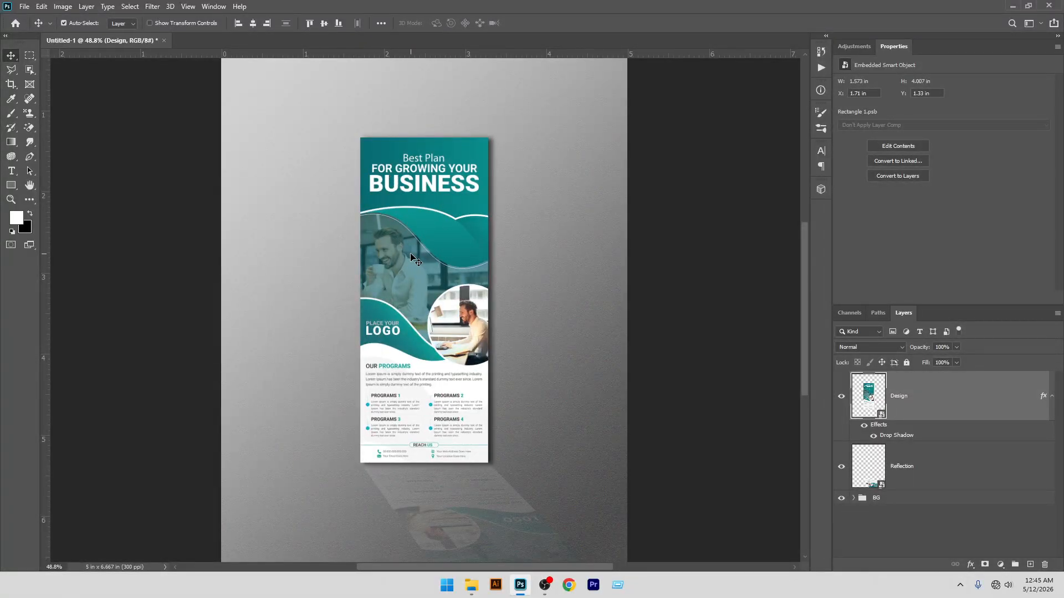
pyautogui.scroll(-1, 410, 258)
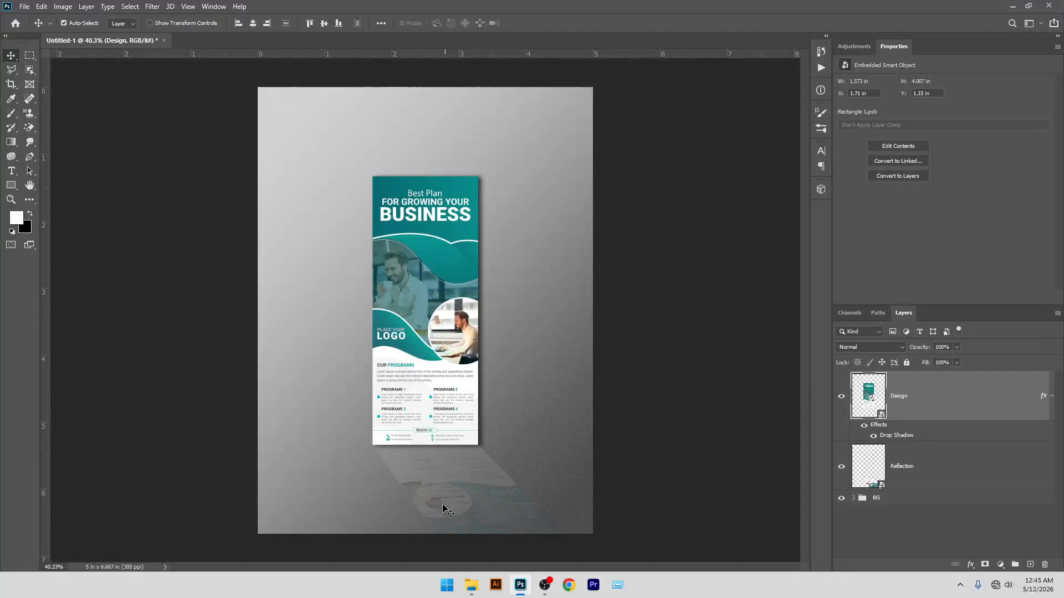
pyautogui.click(475, 497)
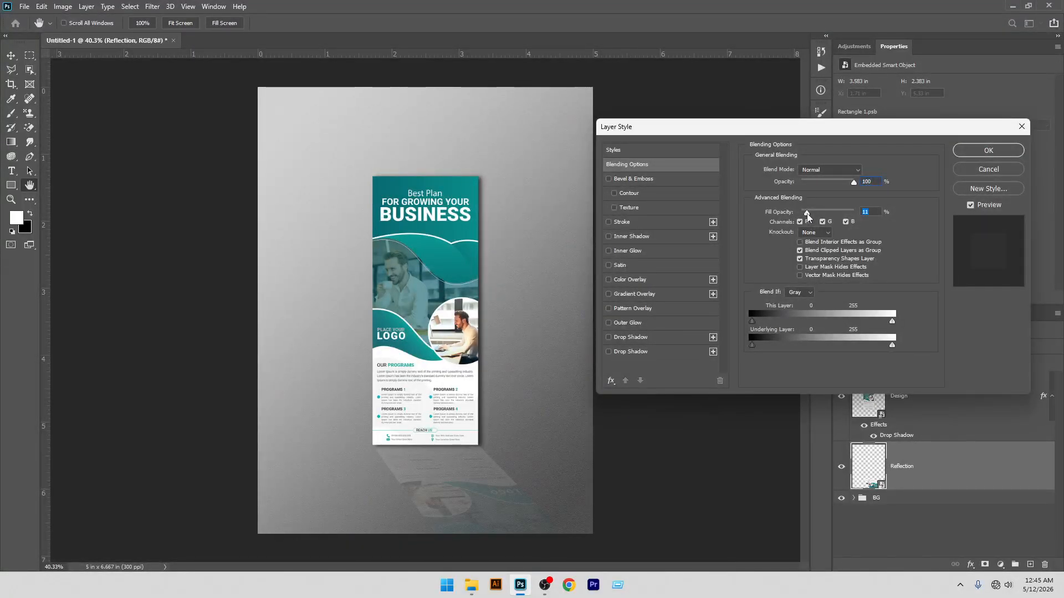
pyautogui.moveTo(807, 216); pyautogui.dragTo(809, 216)
pyautogui.click(988, 150)
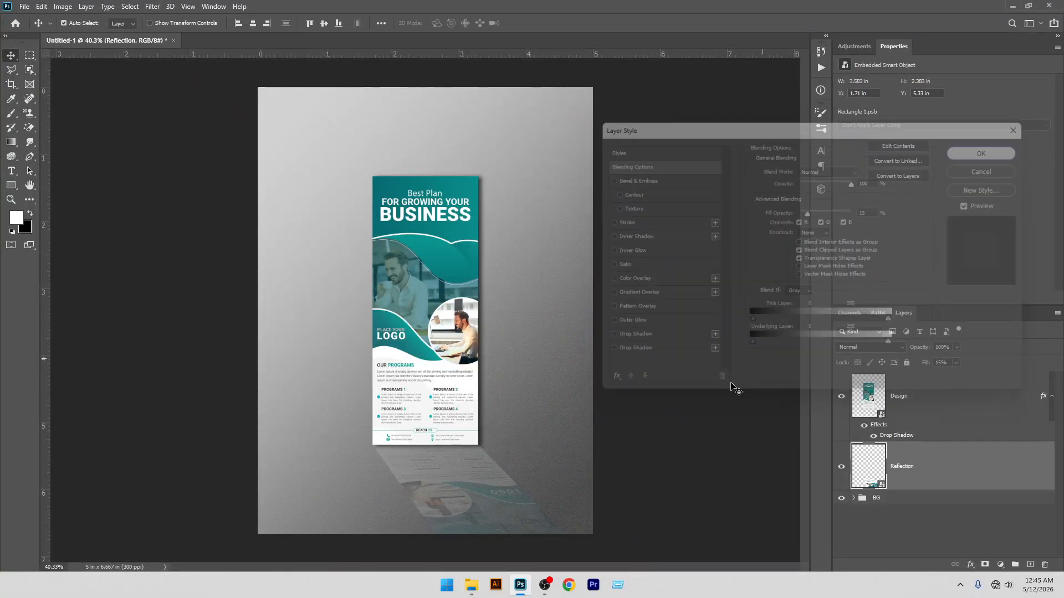
pyautogui.scroll(-6, 477, 472)
pyautogui.scroll(3, 446, 431)
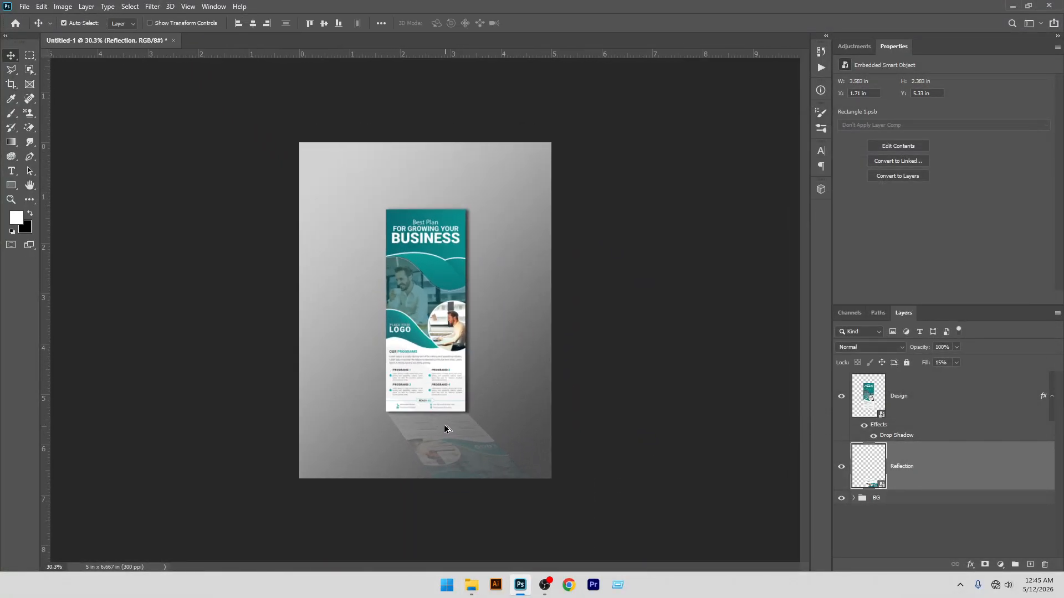
pyautogui.scroll(3, 436, 413)
pyautogui.scroll(-2, 431, 426)
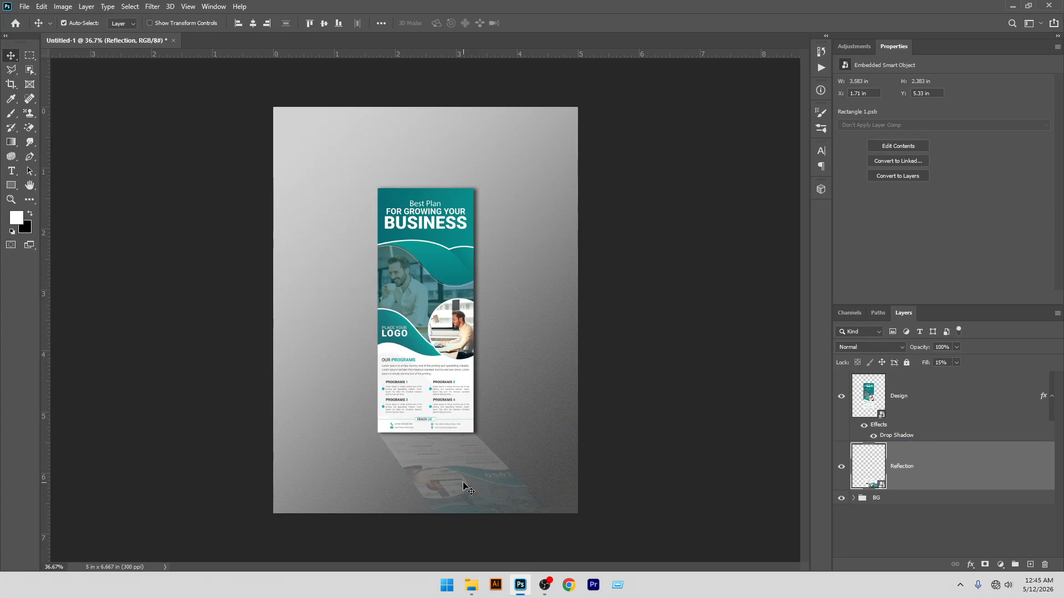
# Step: Open the Design smart object's contents and place the ROLLUP-1 image from the Desktop folder at 5.21% scale to cover the canvas
pyautogui.doubleClick(882, 415)
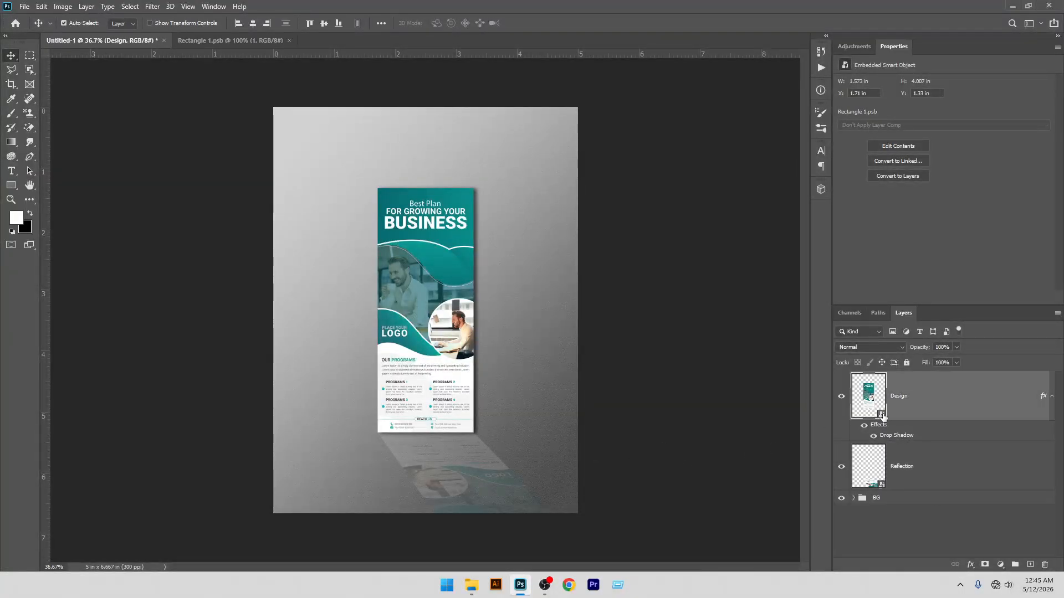
pyautogui.click(473, 594)
pyautogui.moveTo(244, 138); pyautogui.dragTo(524, 537)
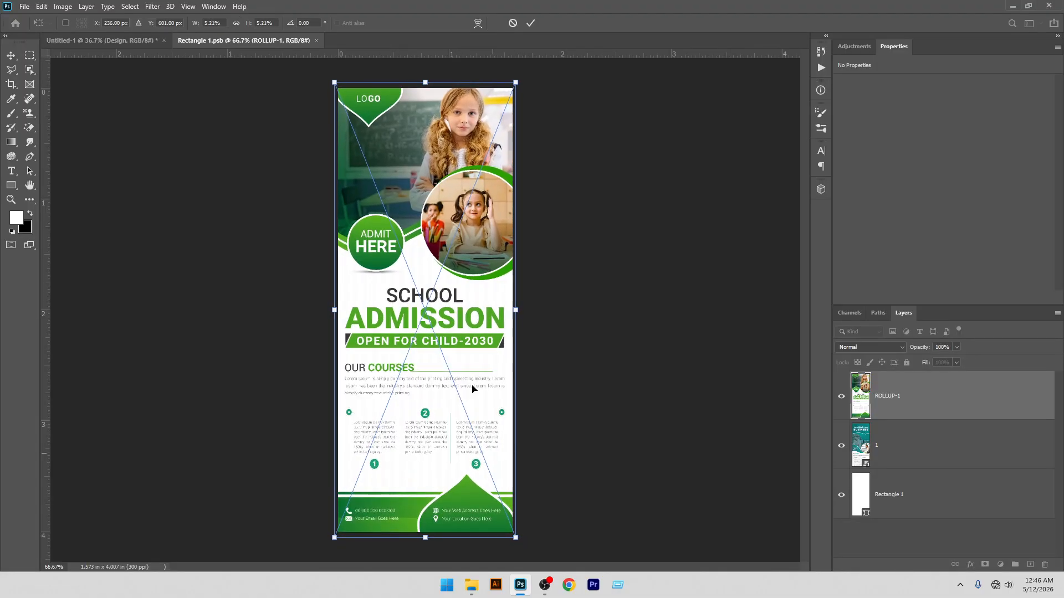
pyautogui.click(531, 27)
# Step: Delete the old banner layer 1 from the smart object, and save and close its contents
pyautogui.click(896, 455)
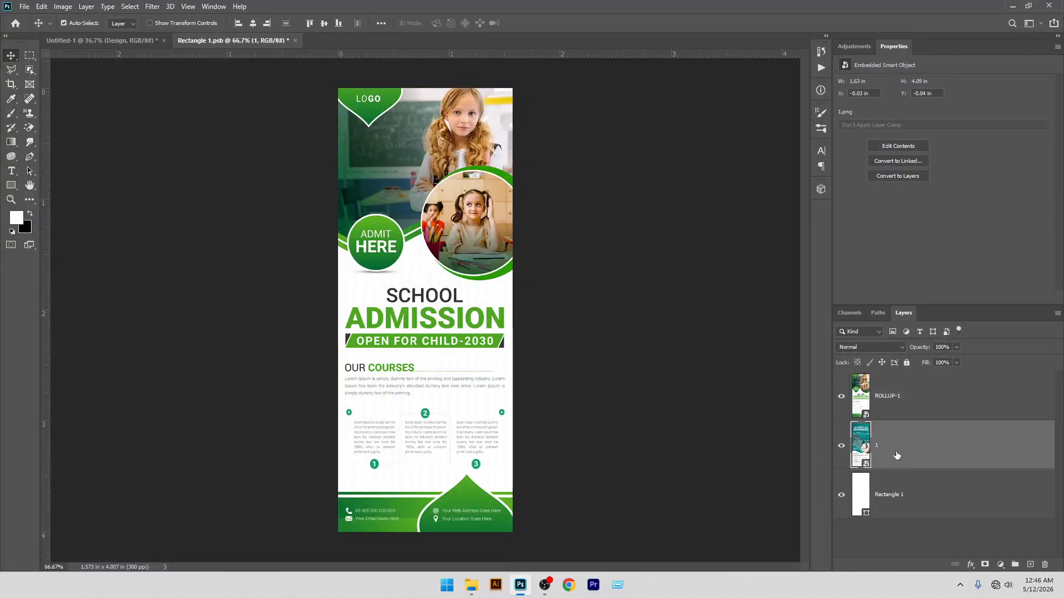
pyautogui.moveTo(897, 455); pyautogui.dragTo(1045, 564)
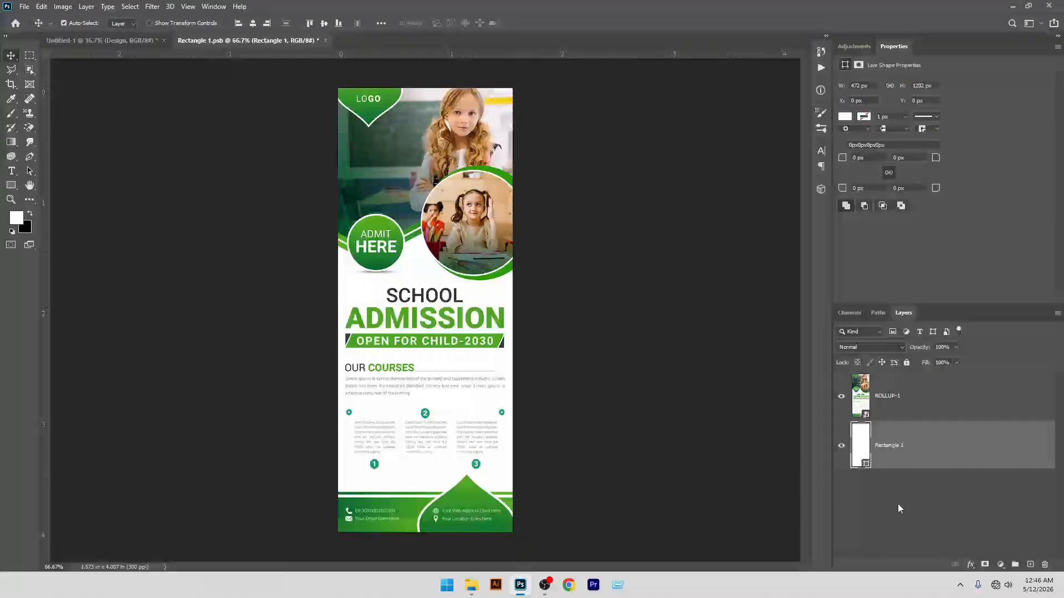
pyautogui.click(325, 41)
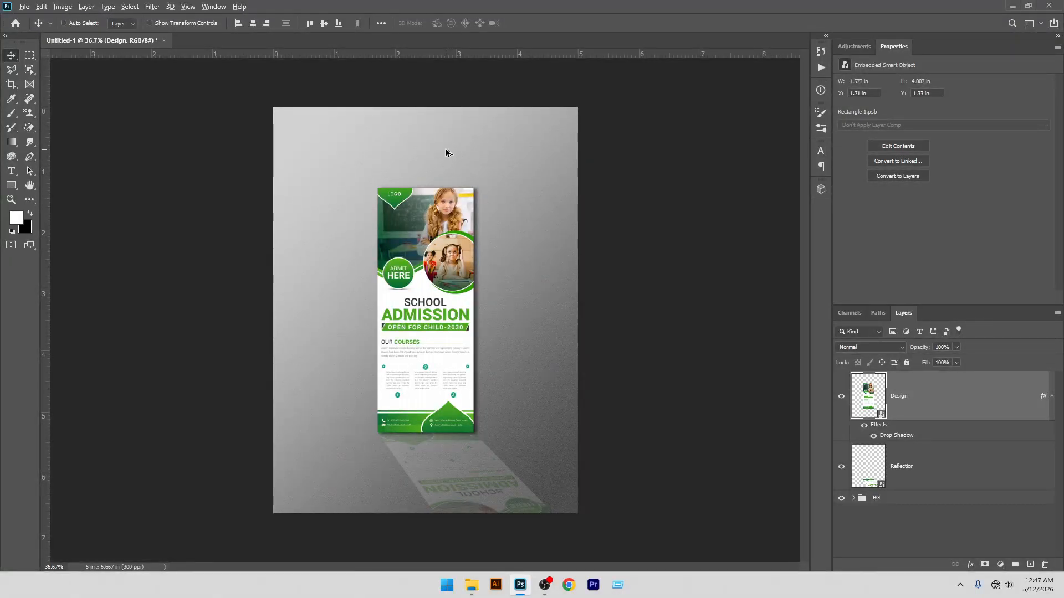
# Step: Export the mockup for web as a JPEG at quality 100, saved to the Desktop as RB
pyautogui.hotkey('ctrl', 'alt', 'shift', 's')
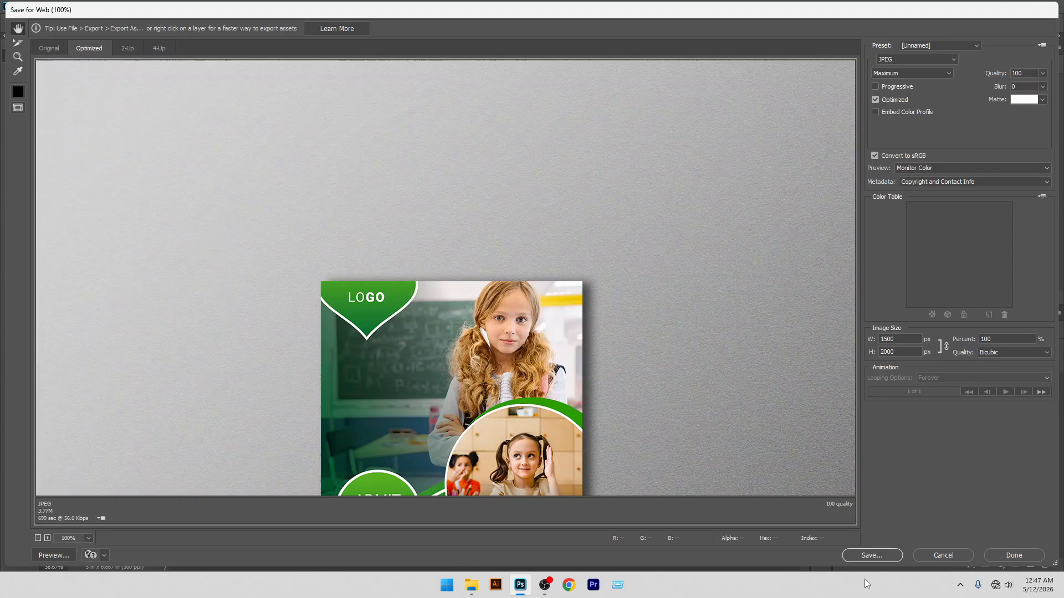
pyautogui.click(868, 556)
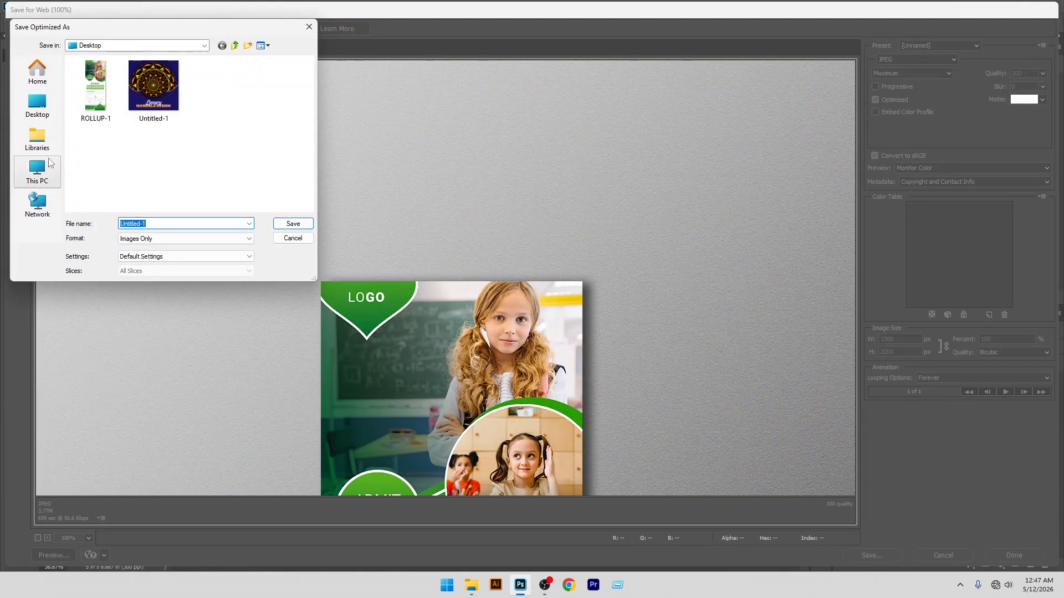
pyautogui.click(37, 104)
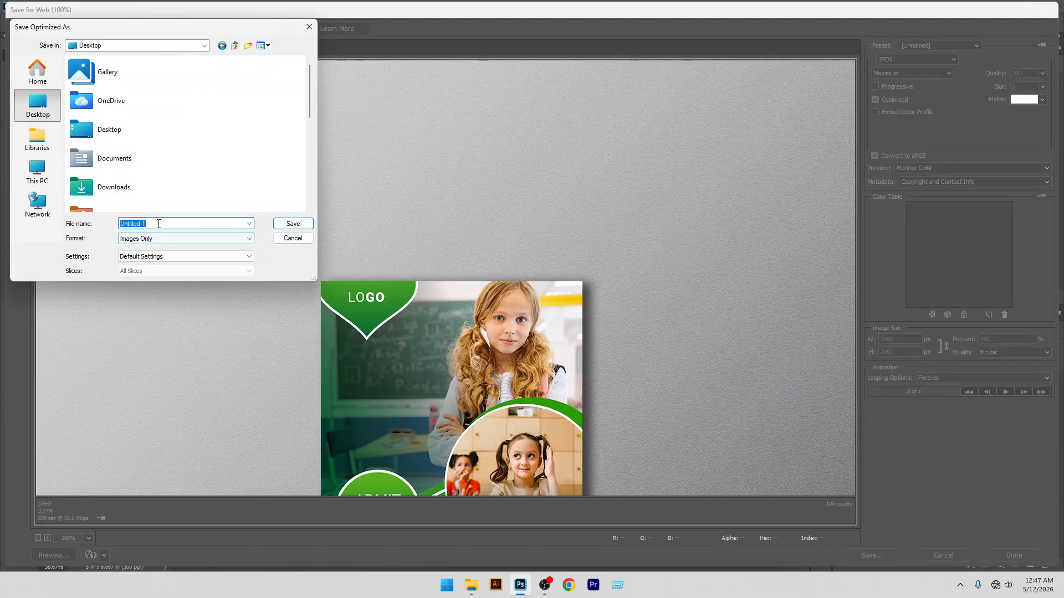
pyautogui.moveTo(158, 224); pyautogui.dragTo(85, 226)
pyautogui.write('R')
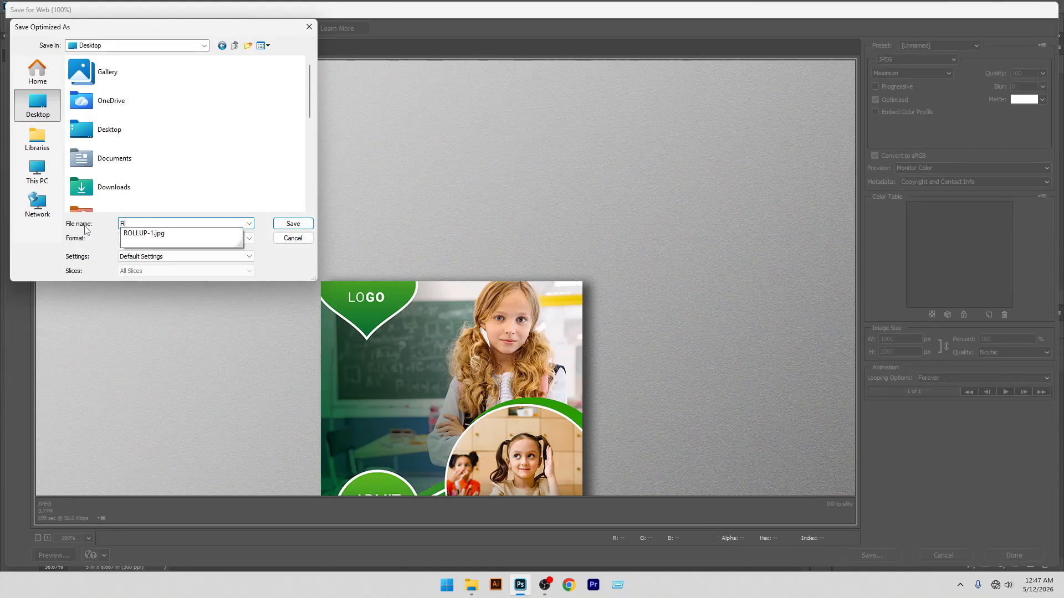
pyautogui.write('B')
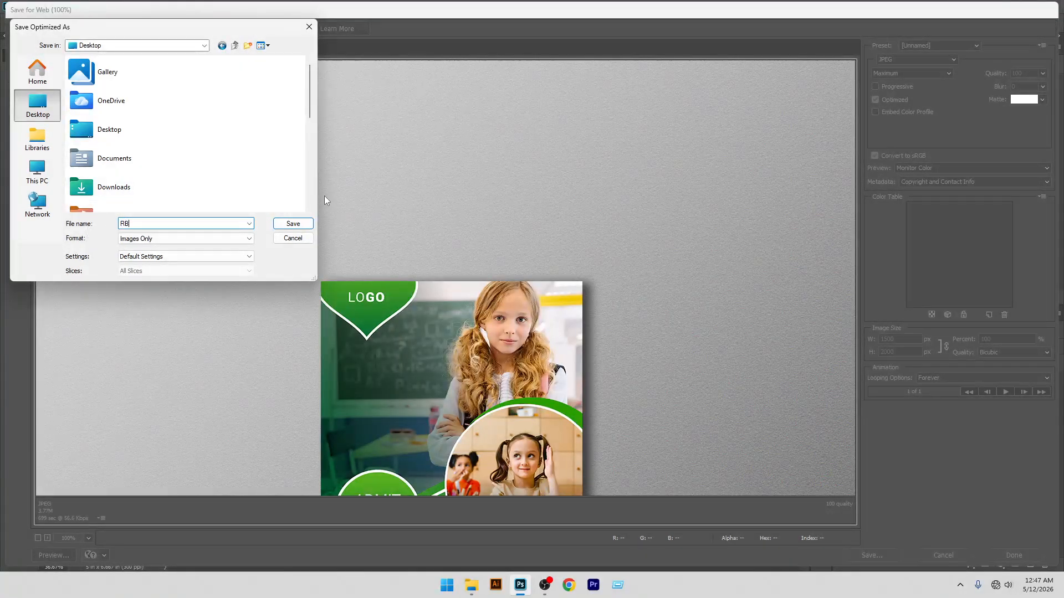
pyautogui.click(293, 227)
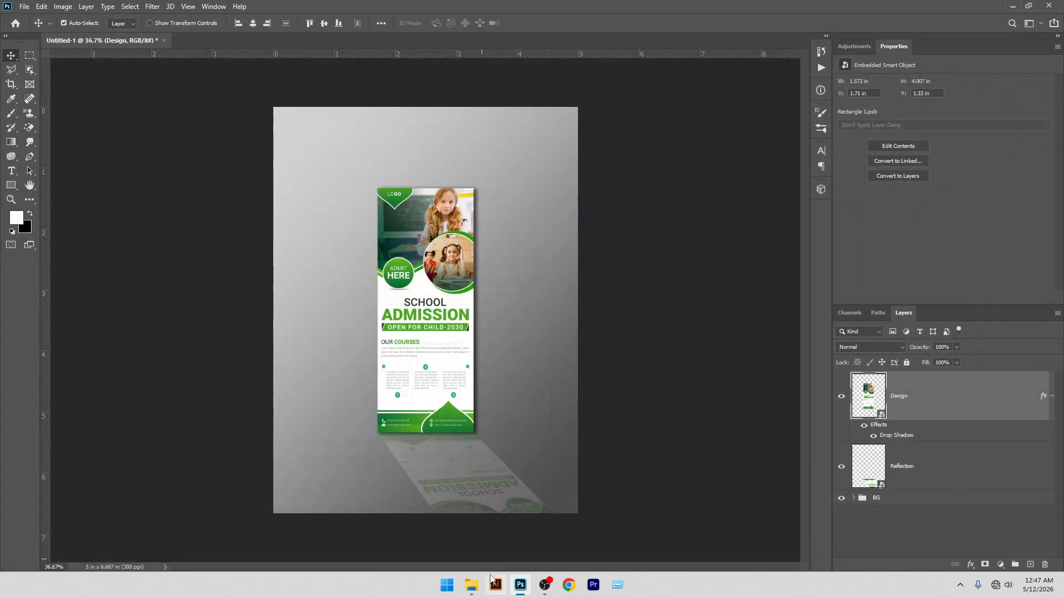
# Step: Open the exported RB image from the Desktop folder in a maximized image viewer to check it
pyautogui.click(471, 586)
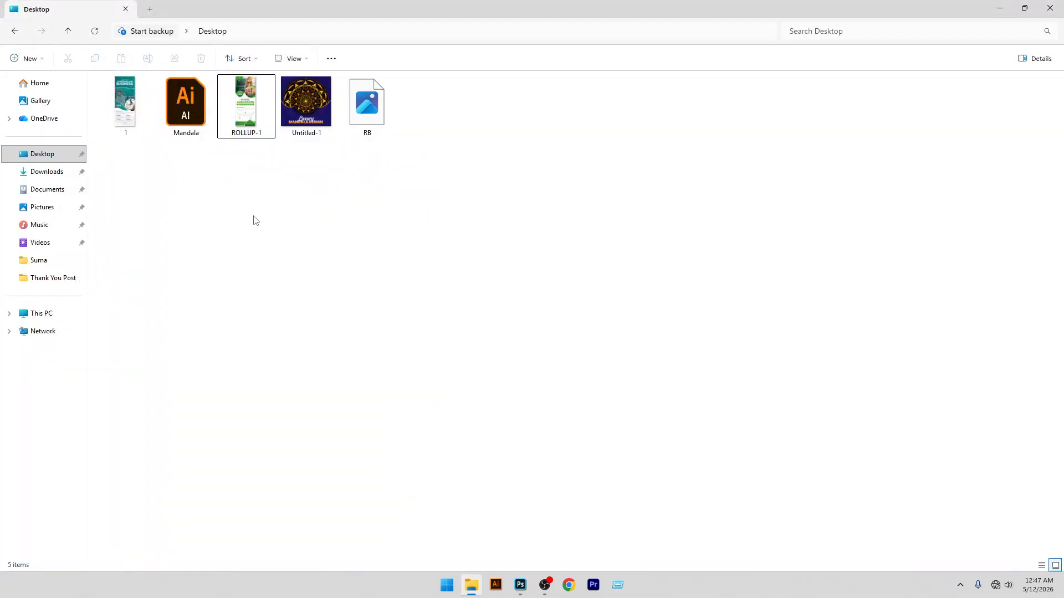
pyautogui.doubleClick(368, 105)
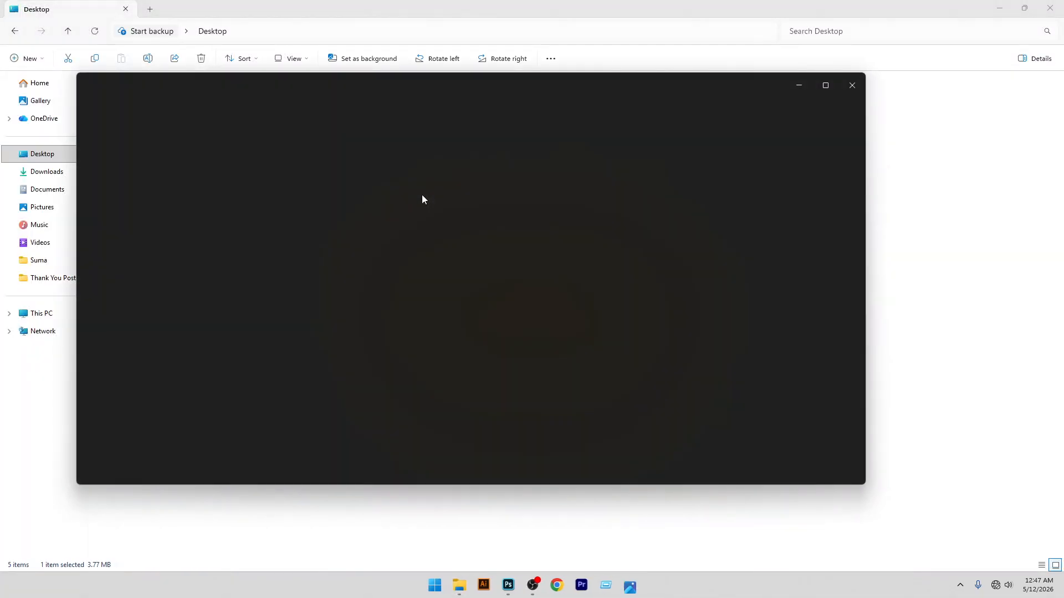
pyautogui.click(825, 85)
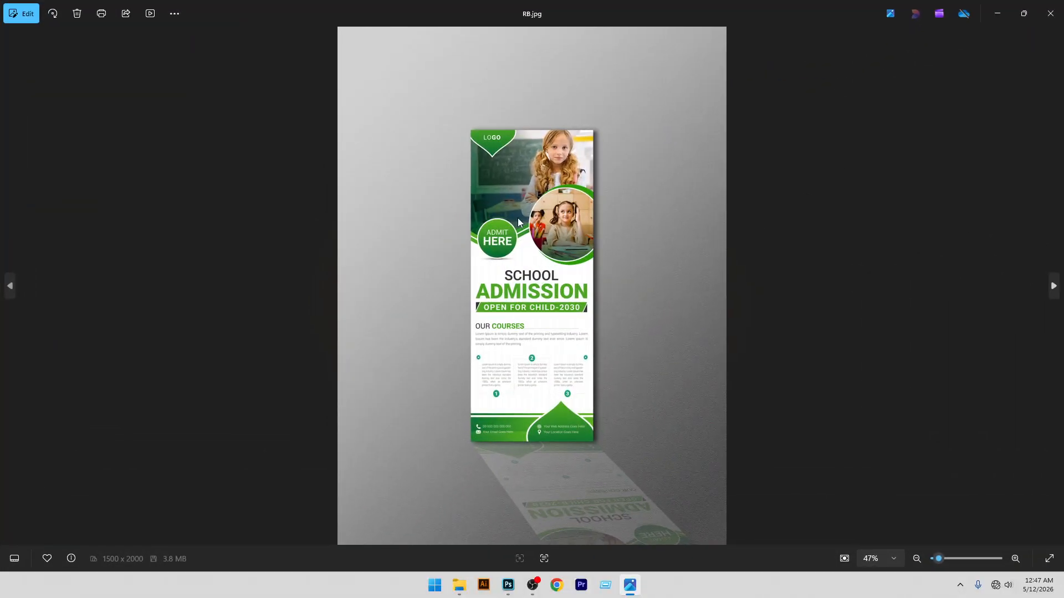